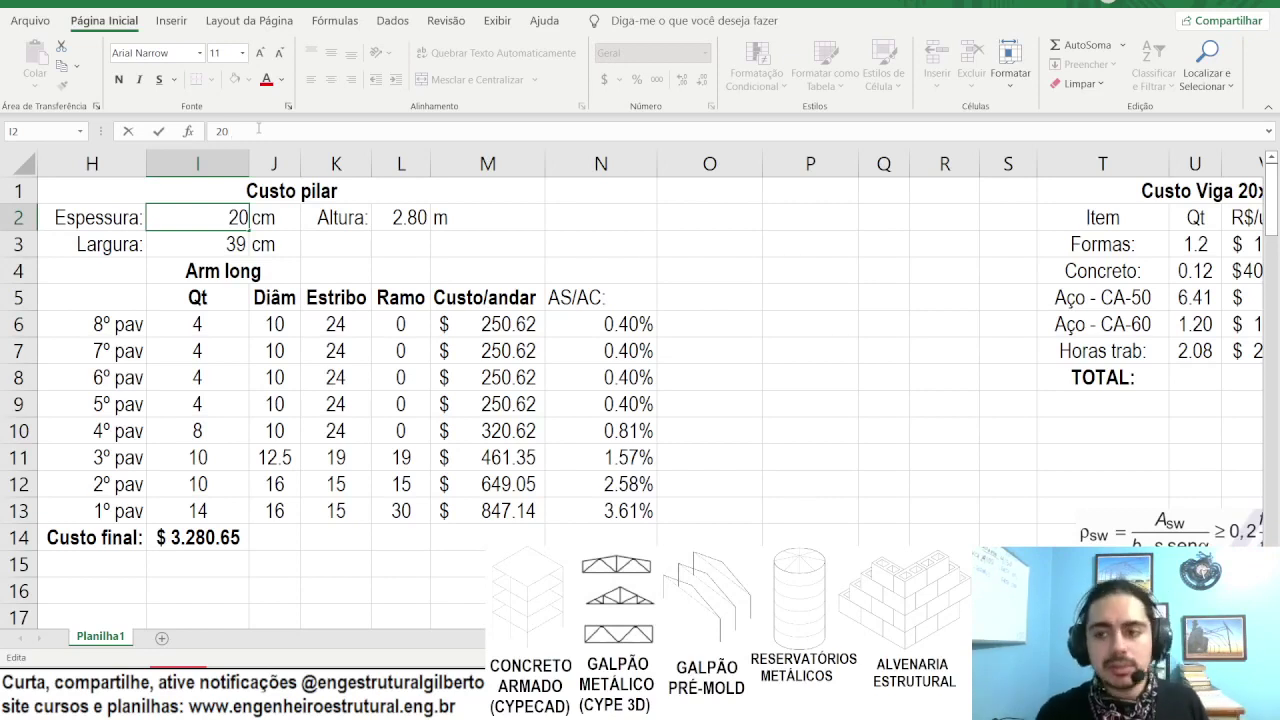
# Step: Examine the cost items of the Custo Viga 20x60 table, from formwork and concrete to CA-50 steel
pyautogui.press('Escape')
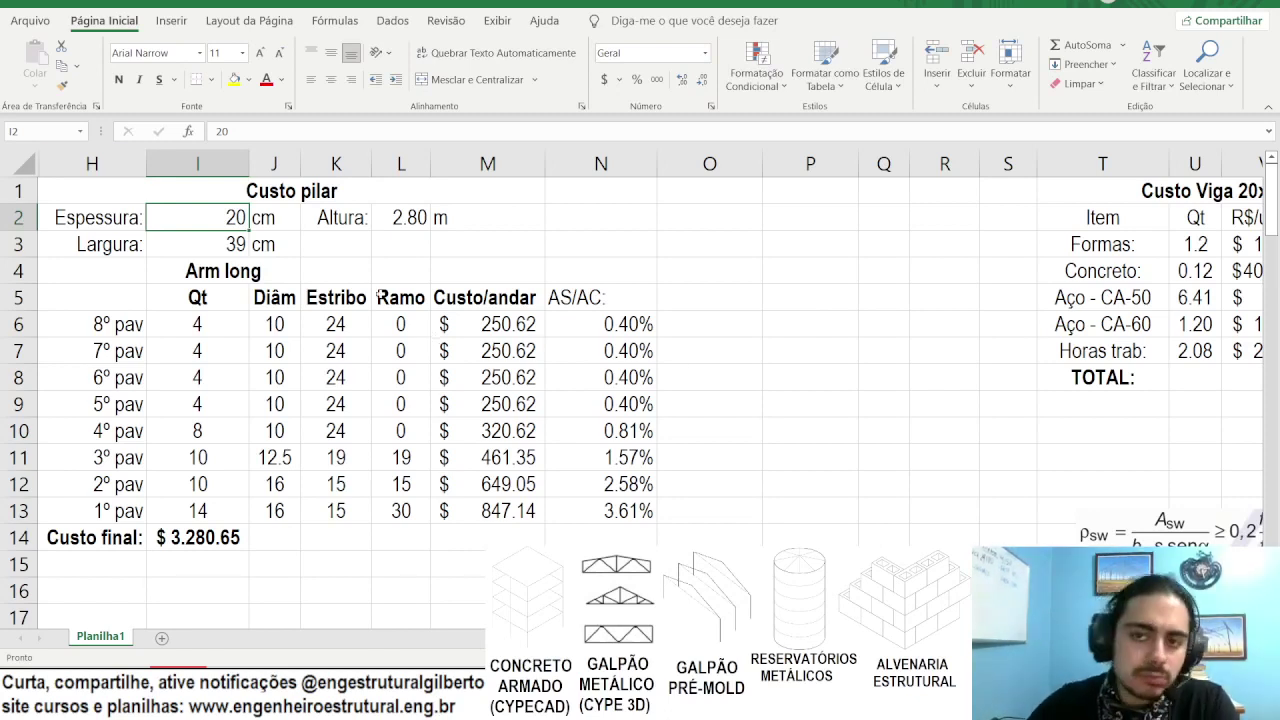
pyautogui.hscroll(3, 564, 298)
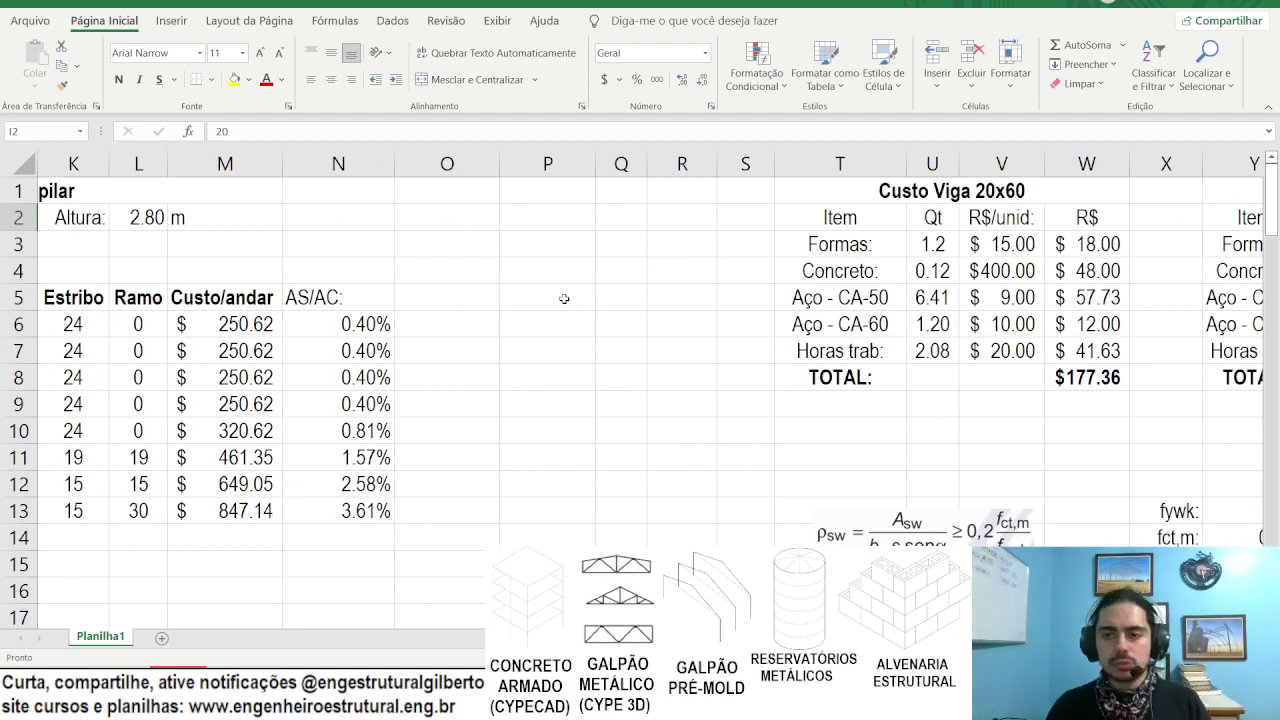
pyautogui.hscroll(1, 735, 298)
pyautogui.hscroll(1, 735, 298)
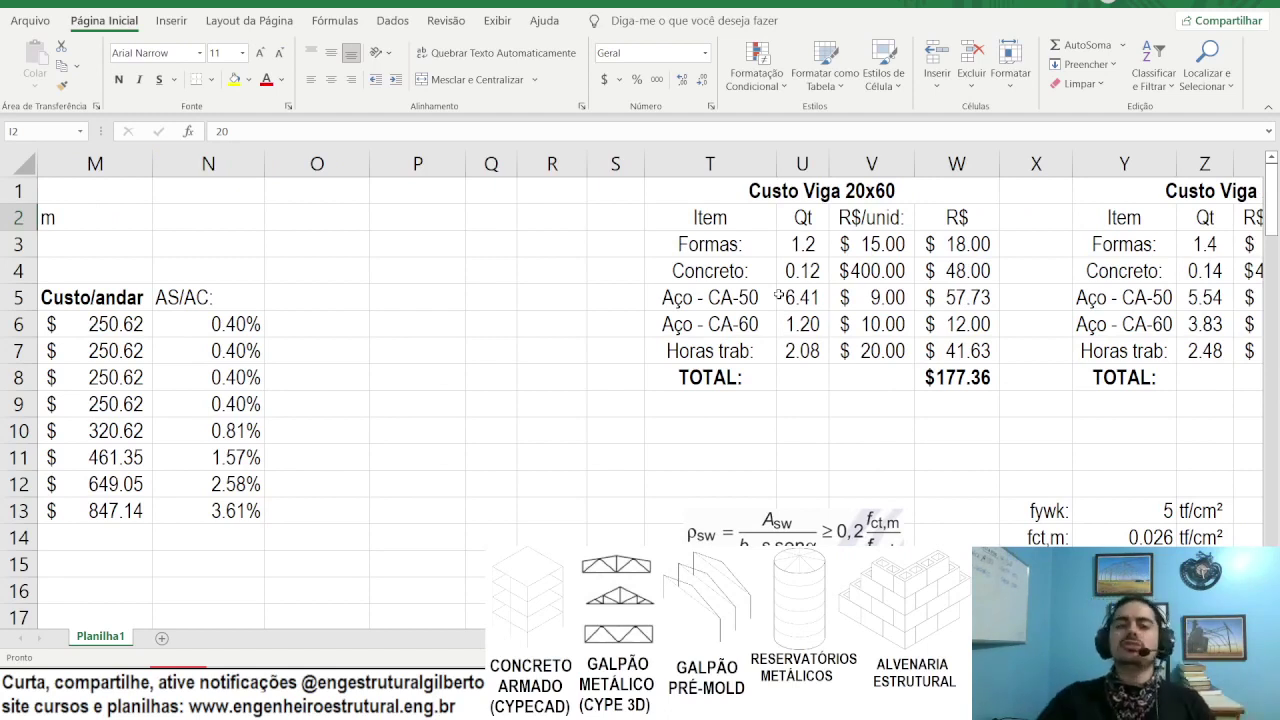
pyautogui.hscroll(1, 720, 312)
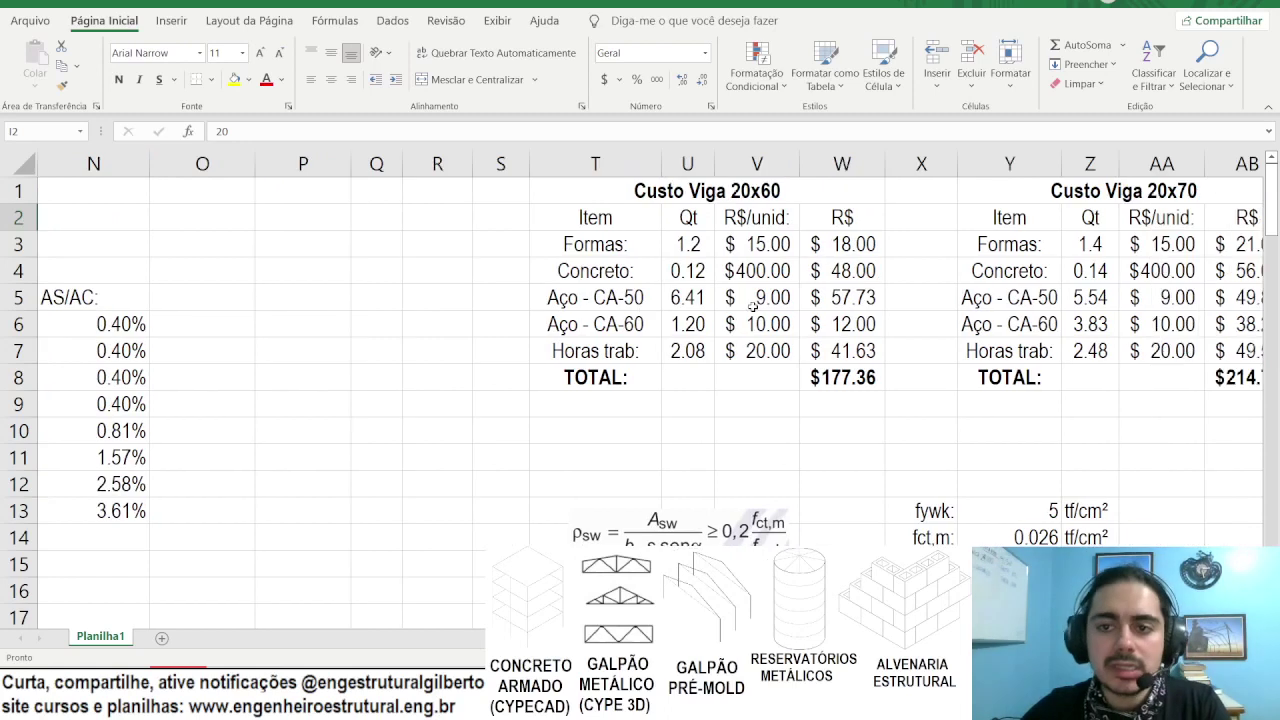
pyautogui.hscroll(1, 798, 306)
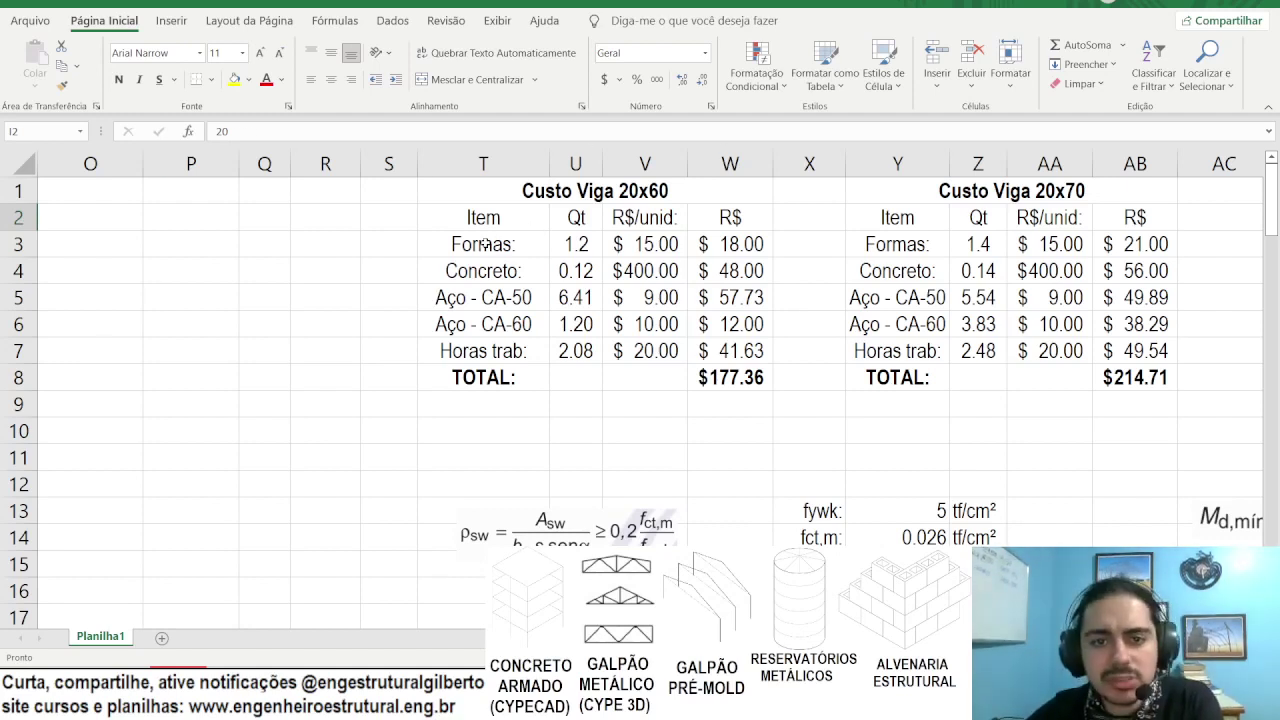
pyautogui.moveTo(483, 244); pyautogui.dragTo(575, 271)
pyautogui.click(535, 297)
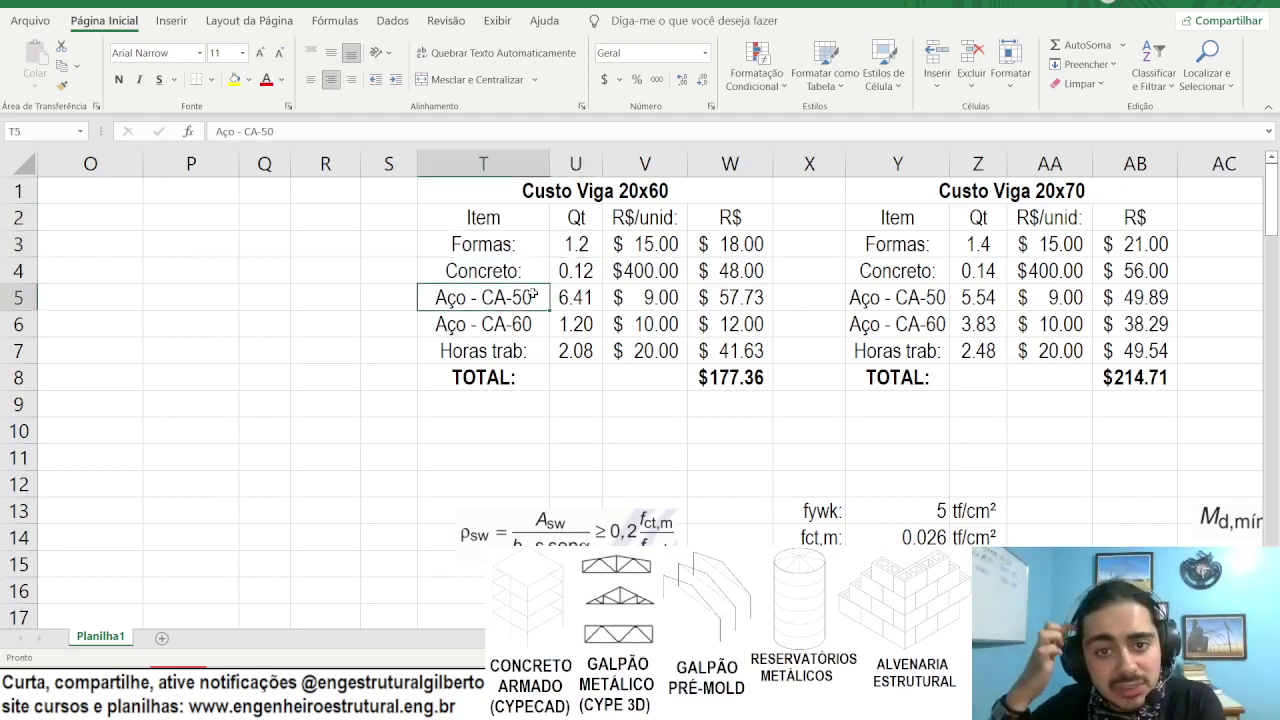
pyautogui.hscroll(1, 532, 289)
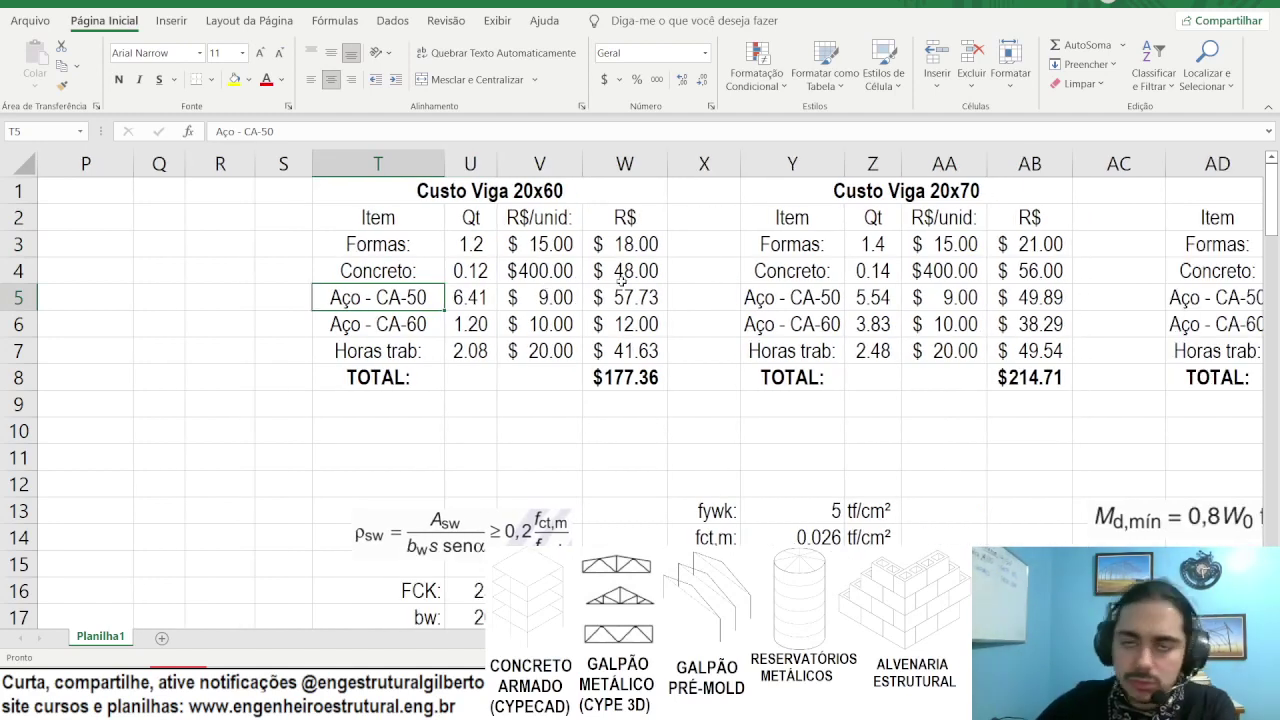
# Step: Compare the 20x60 and 20x70 beam tables and inspect the 20x70 quantity formulas for formwork, concrete, CA-50 and CA-60 steel
pyautogui.moveTo(414, 240); pyautogui.dragTo(850, 388)
pyautogui.click(691, 444)
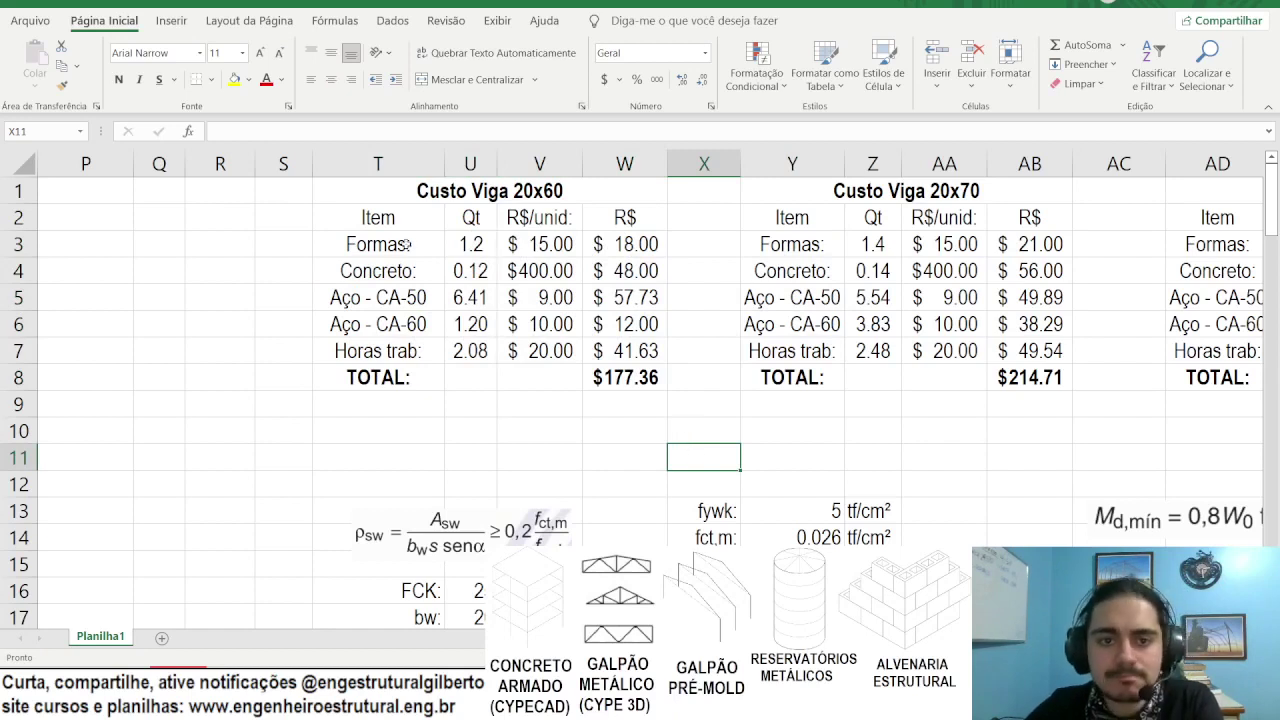
pyautogui.moveTo(404, 244); pyautogui.dragTo(603, 228)
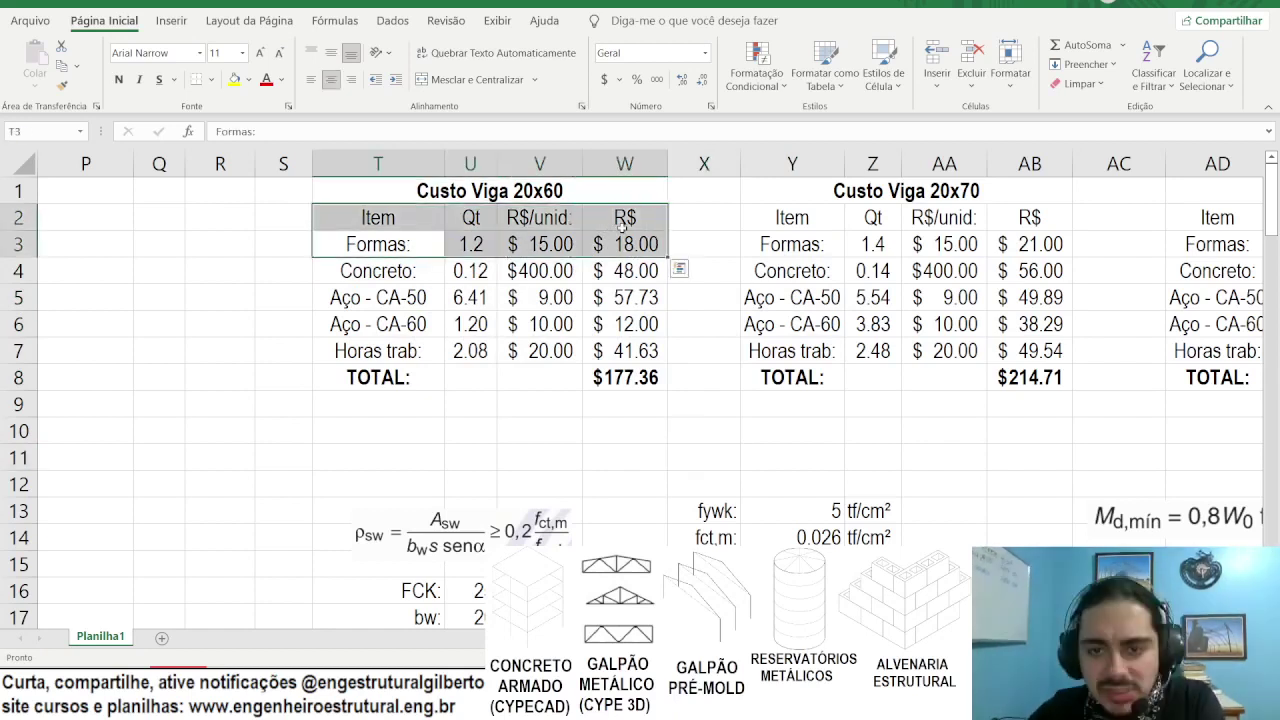
pyautogui.click(868, 245)
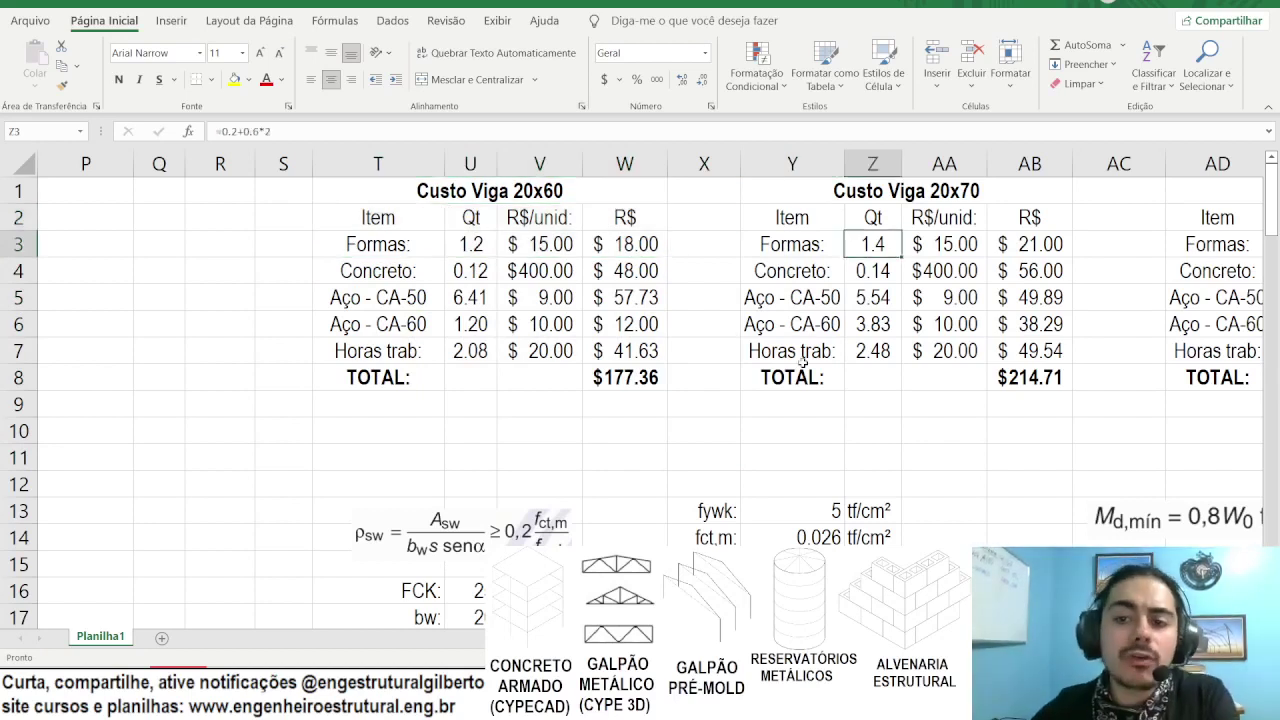
pyautogui.press('Down')
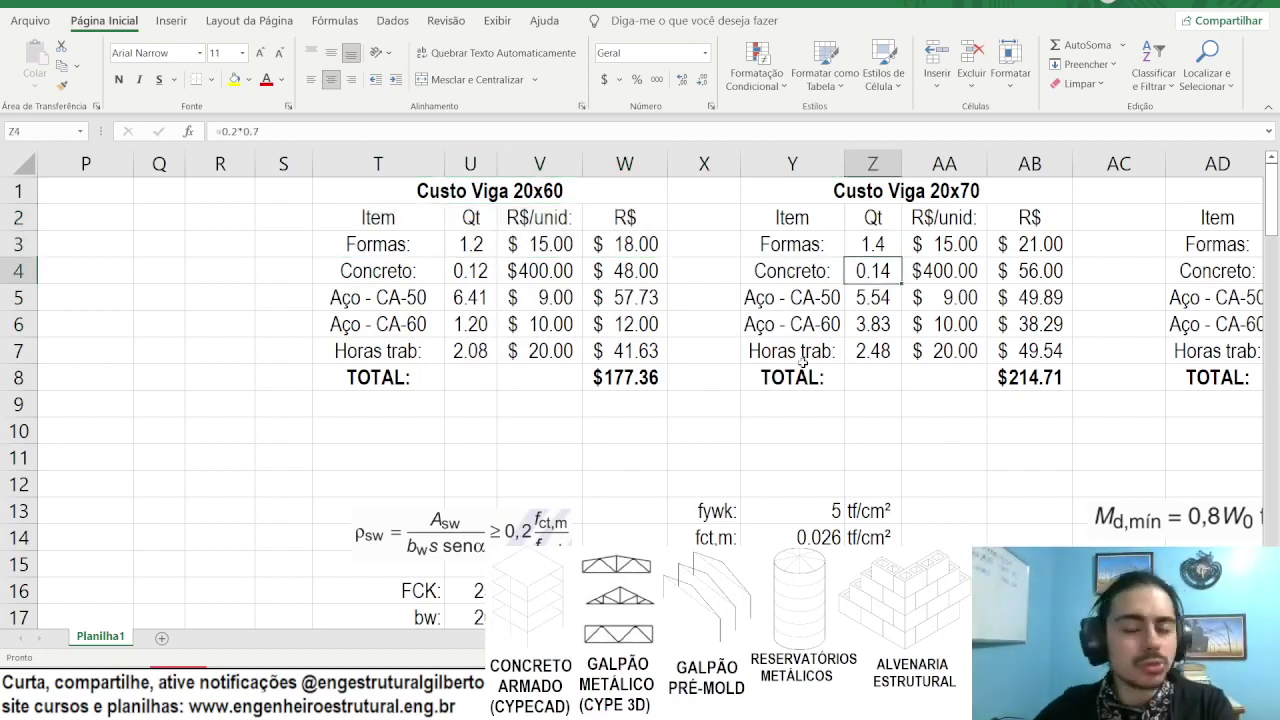
pyautogui.press('Down')
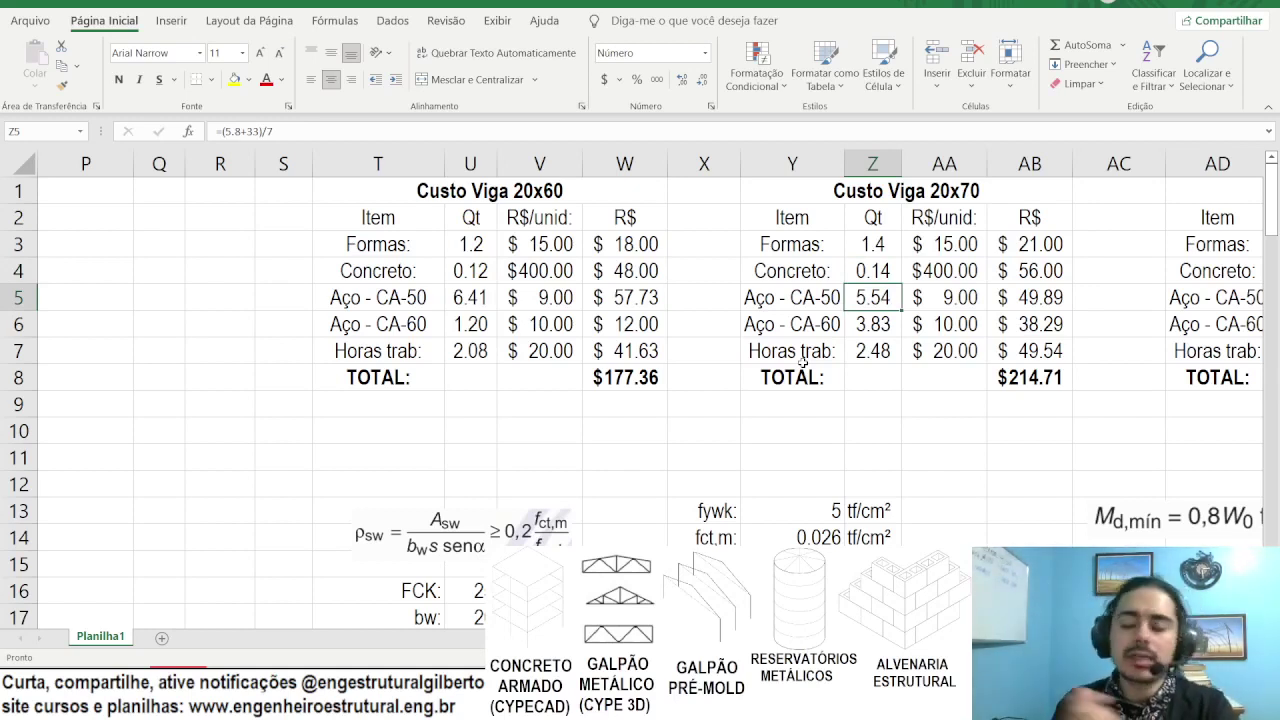
pyautogui.press('Down')
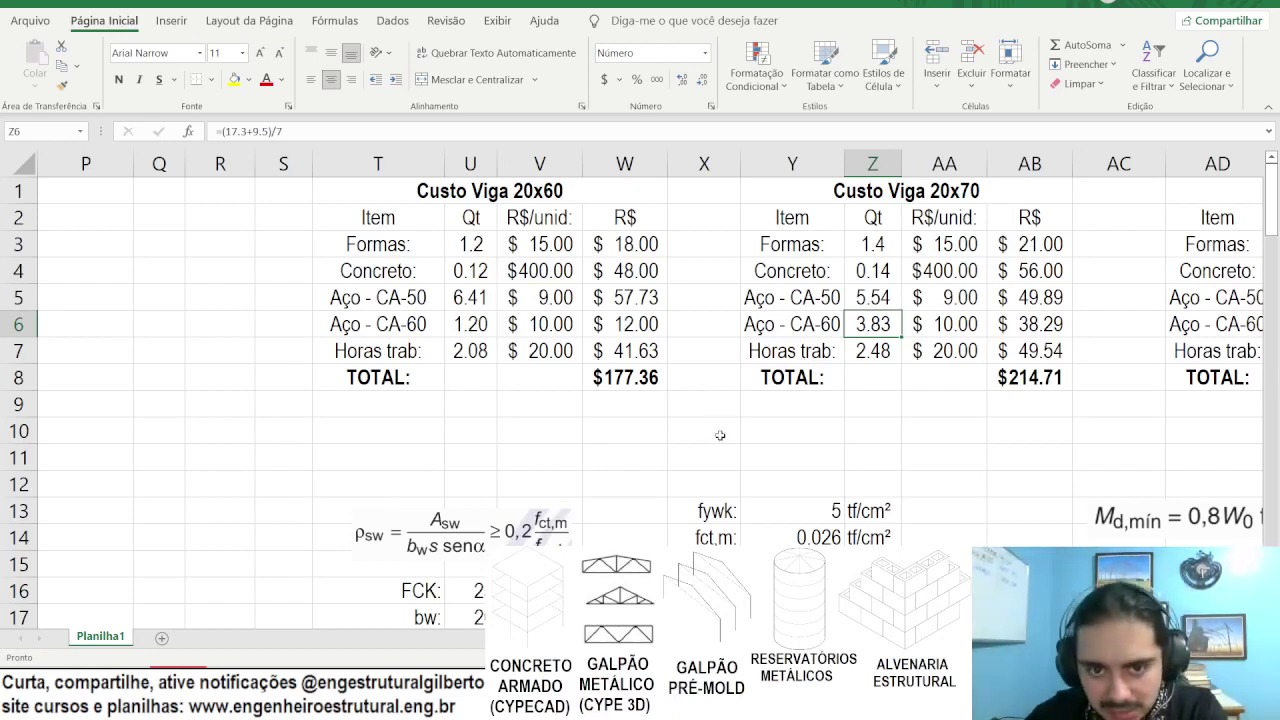
# Step: Compare the total costs of the 20x60 and 20x70 beams
pyautogui.click(690, 410)
pyautogui.click(615, 378)
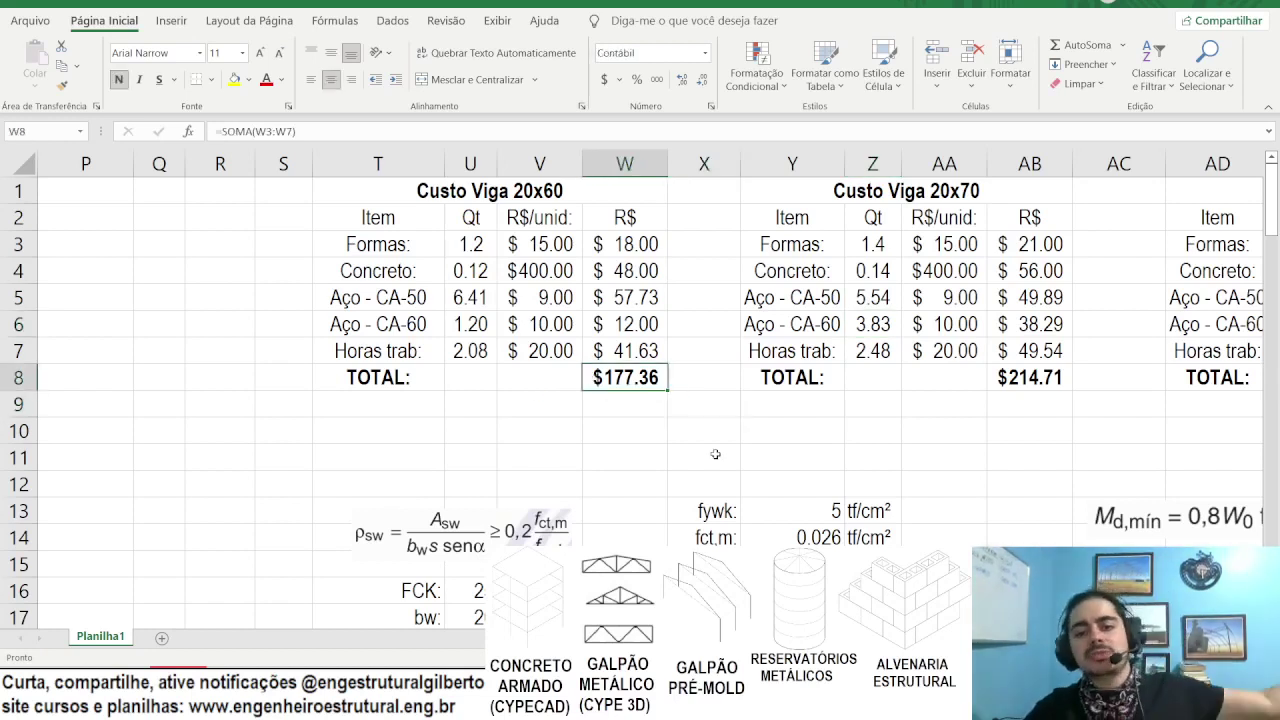
pyautogui.click(1016, 373)
pyautogui.click(684, 456)
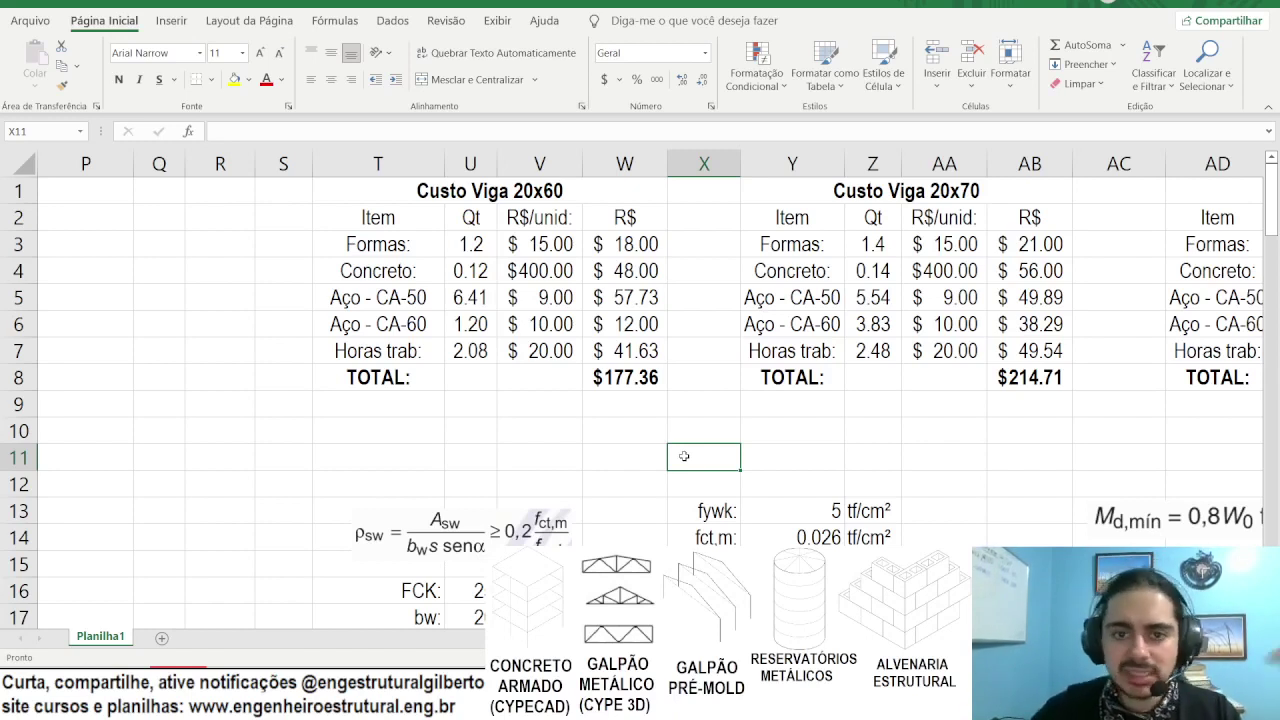
# Step: Inspect the Custo Viga 14x70 table's formwork, concrete and steel rows and its total, comparing the CA-50 row with the 20x70 beam
pyautogui.hscroll(1, 745, 377)
pyautogui.hscroll(3, 750, 377)
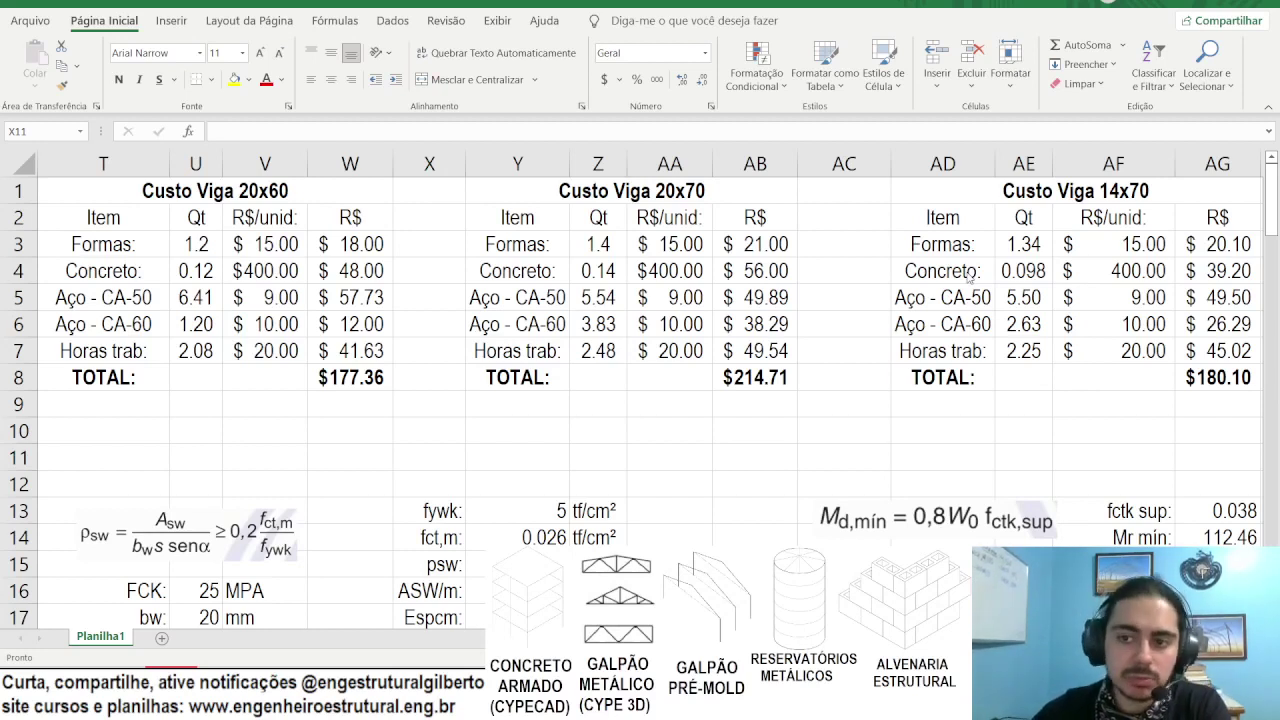
pyautogui.click(1024, 246)
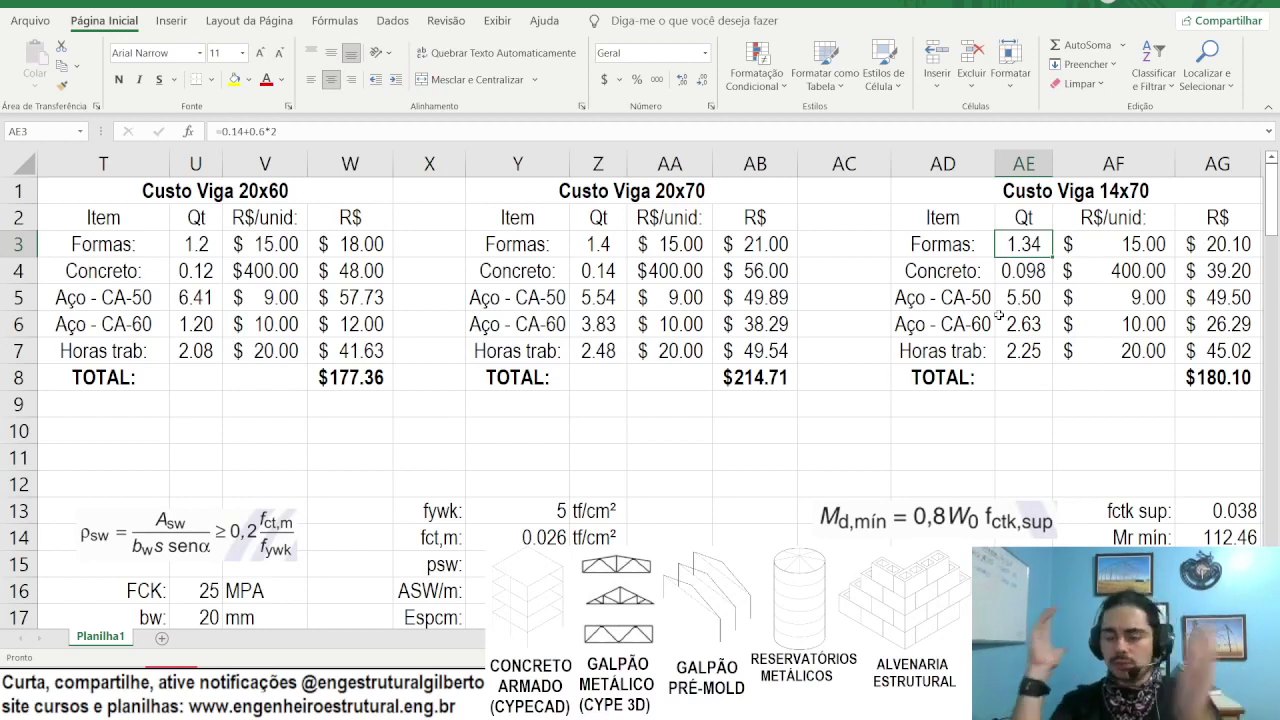
pyautogui.press('Down')
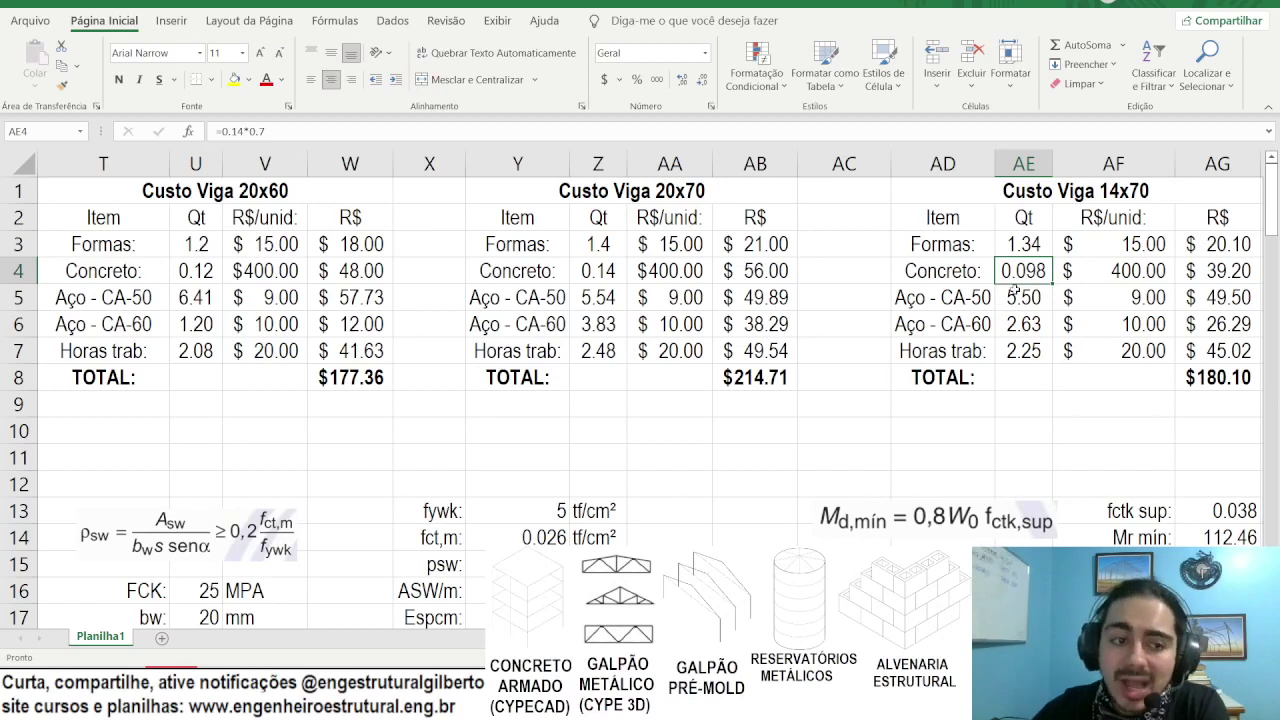
pyautogui.click(1114, 286)
pyautogui.click(984, 289)
pyautogui.moveTo(470, 297); pyautogui.dragTo(1210, 298)
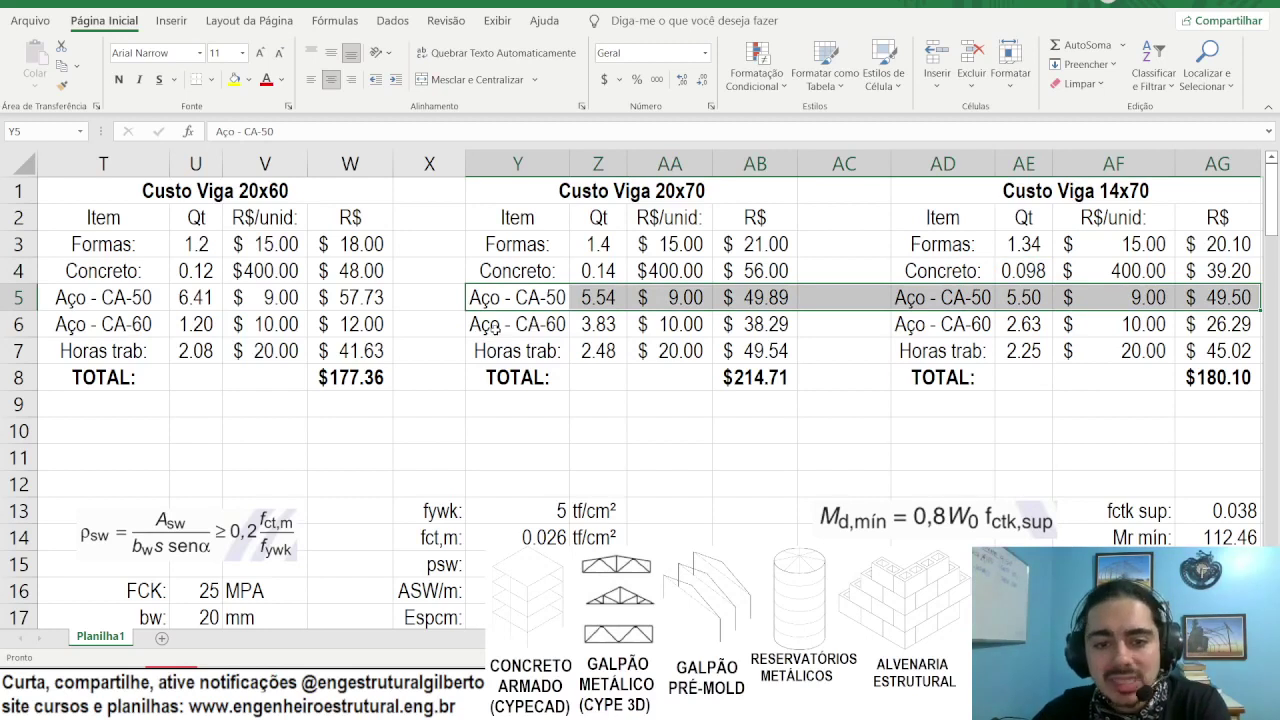
pyautogui.moveTo(960, 322); pyautogui.dragTo(1192, 320)
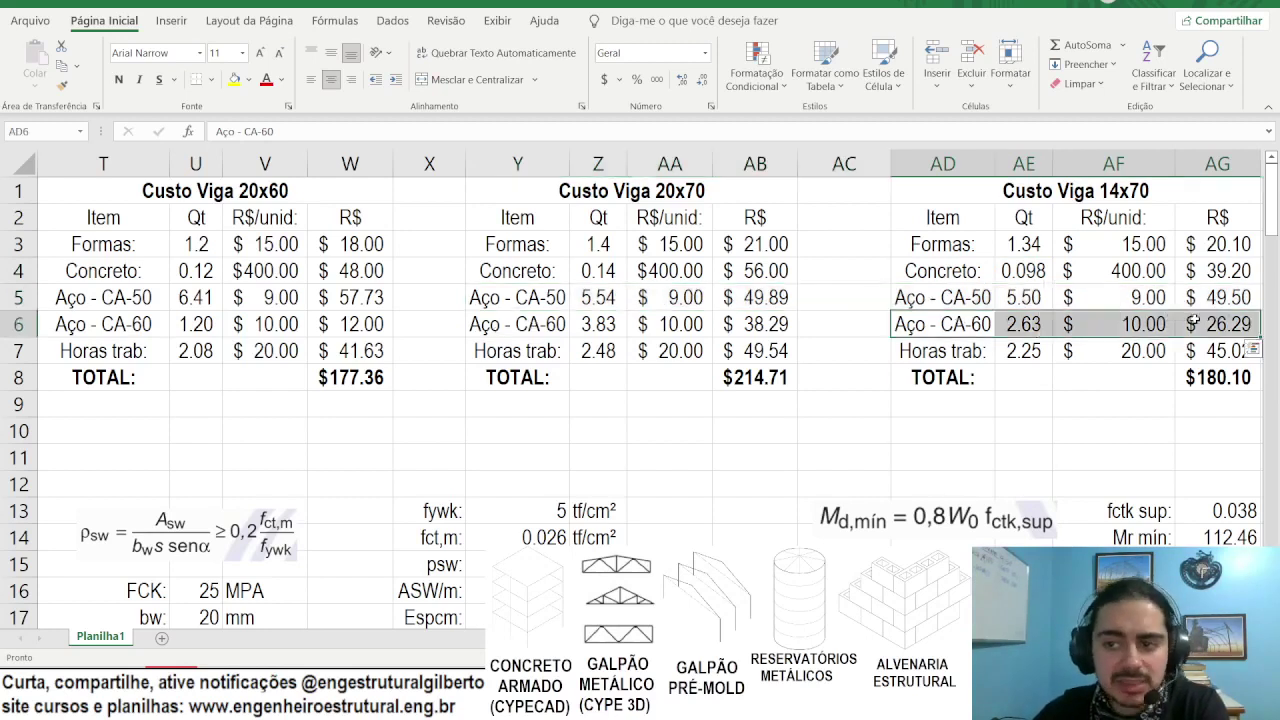
pyautogui.click(1215, 378)
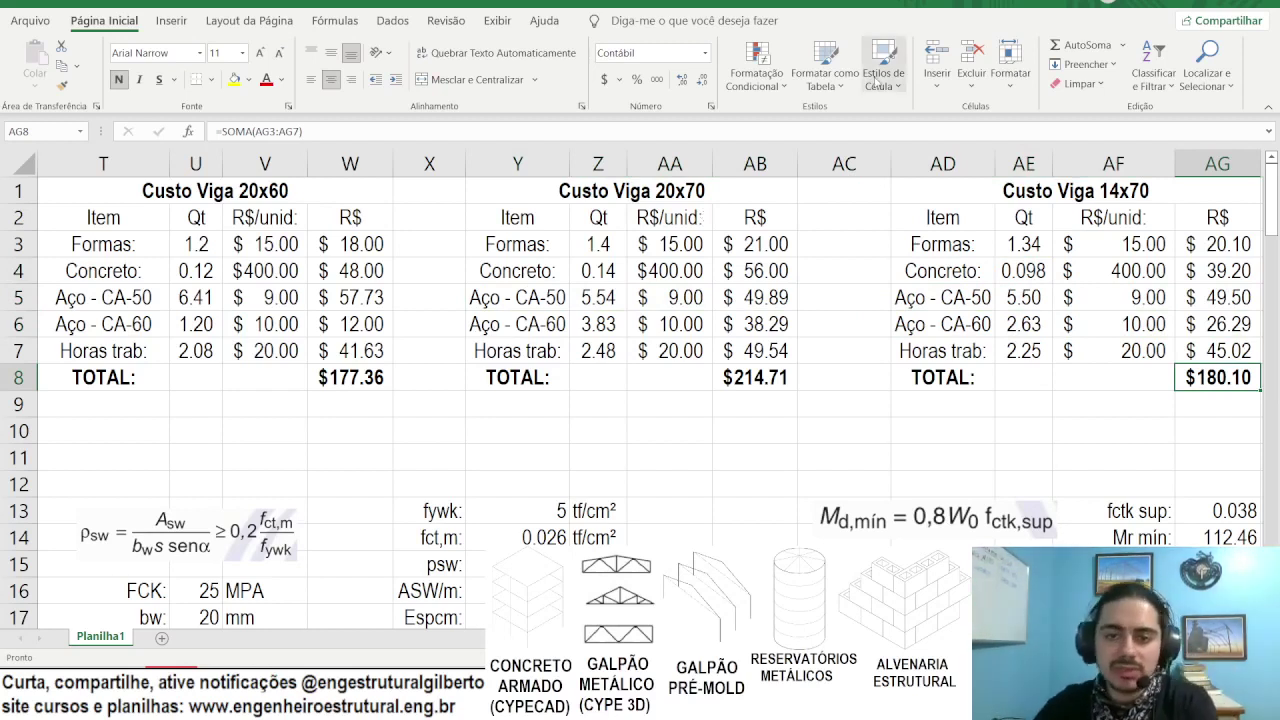
# Step: Check the 20x60 beam's total, and compare the totals of the 14x70 and 12x80 beams
pyautogui.moveTo(143, 377); pyautogui.dragTo(350, 377)
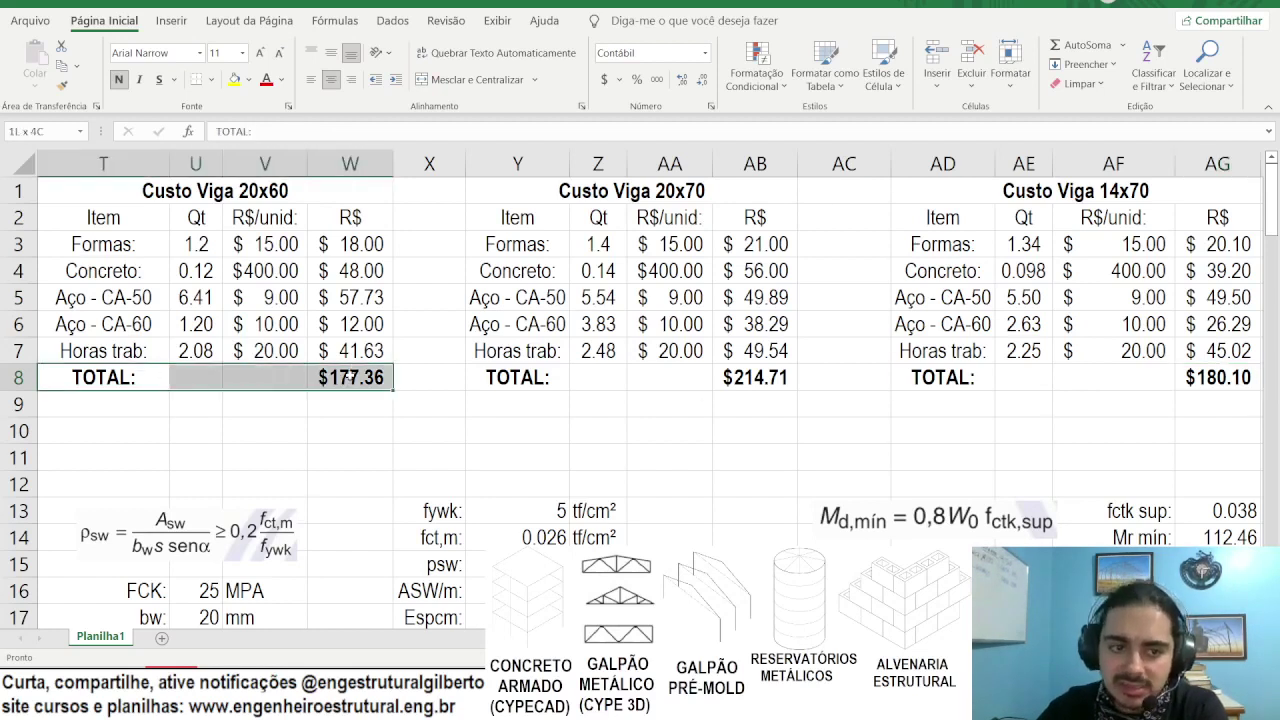
pyautogui.click(350, 377)
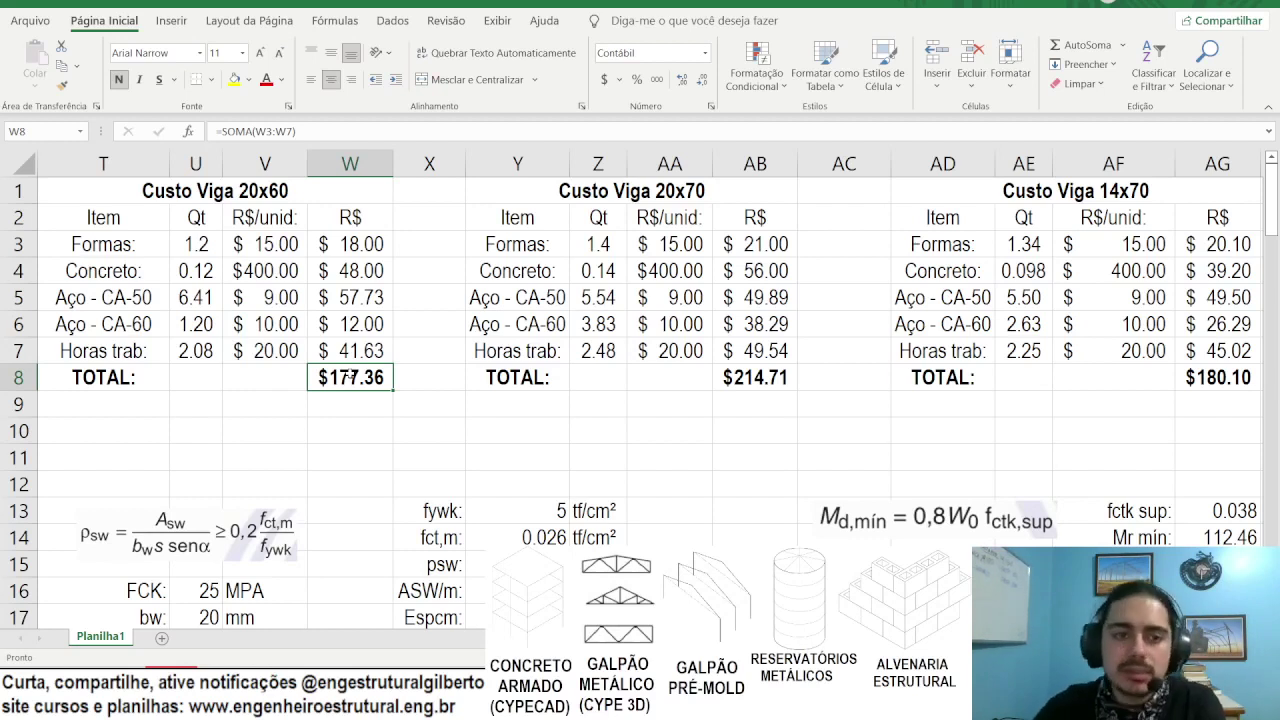
pyautogui.hscroll(3, 720, 246)
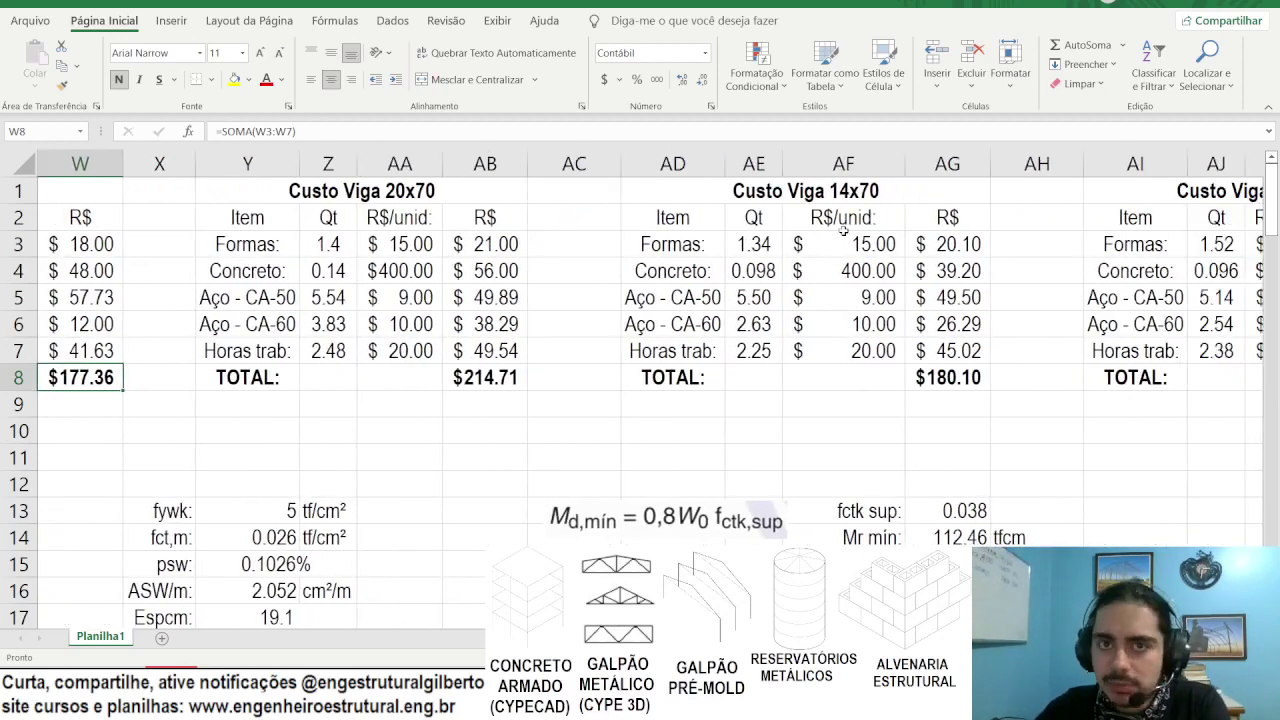
pyautogui.hscroll(3, 843, 231)
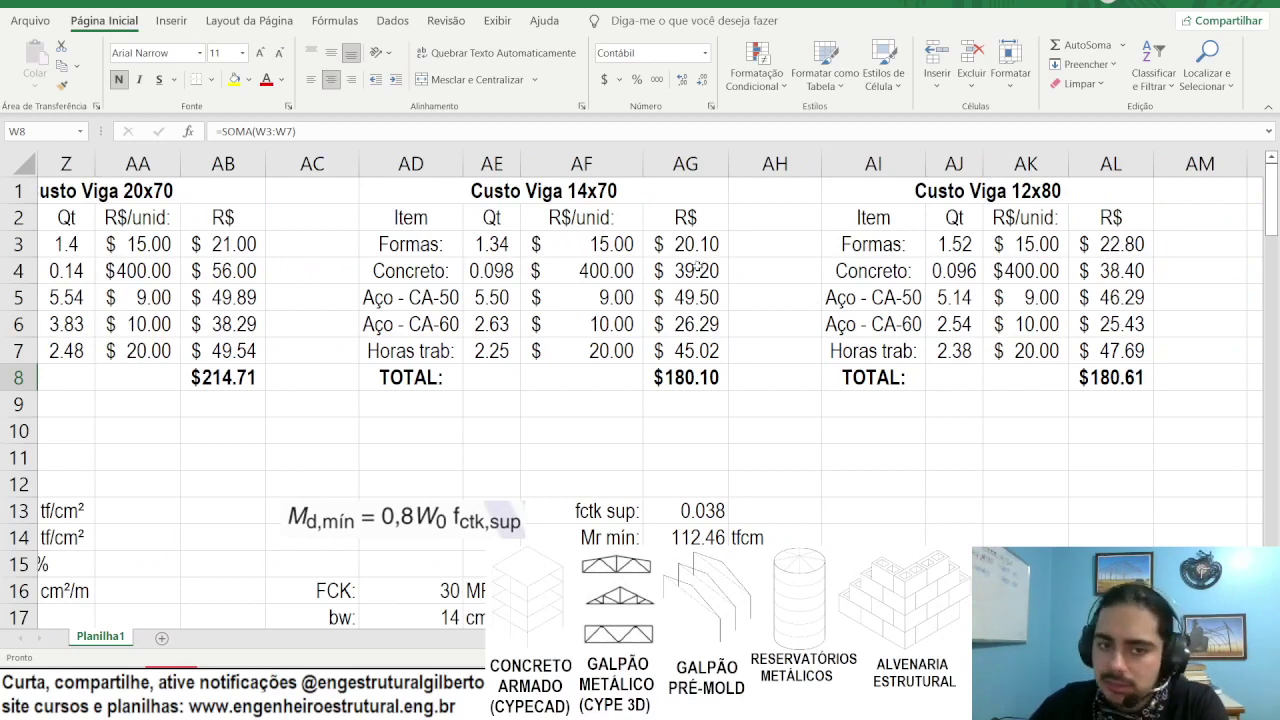
pyautogui.moveTo(1090, 388); pyautogui.dragTo(930, 373)
pyautogui.click(896, 452)
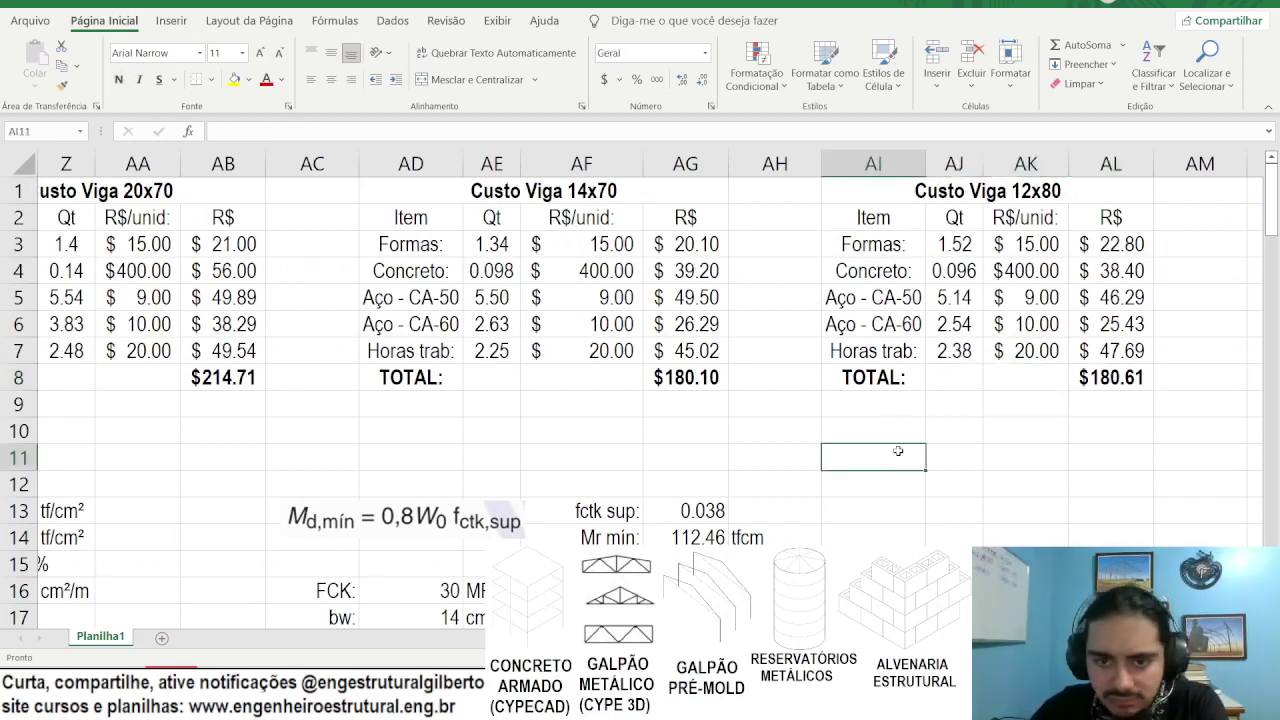
pyautogui.moveTo(382, 397); pyautogui.dragTo(1020, 380)
pyautogui.click(1030, 378)
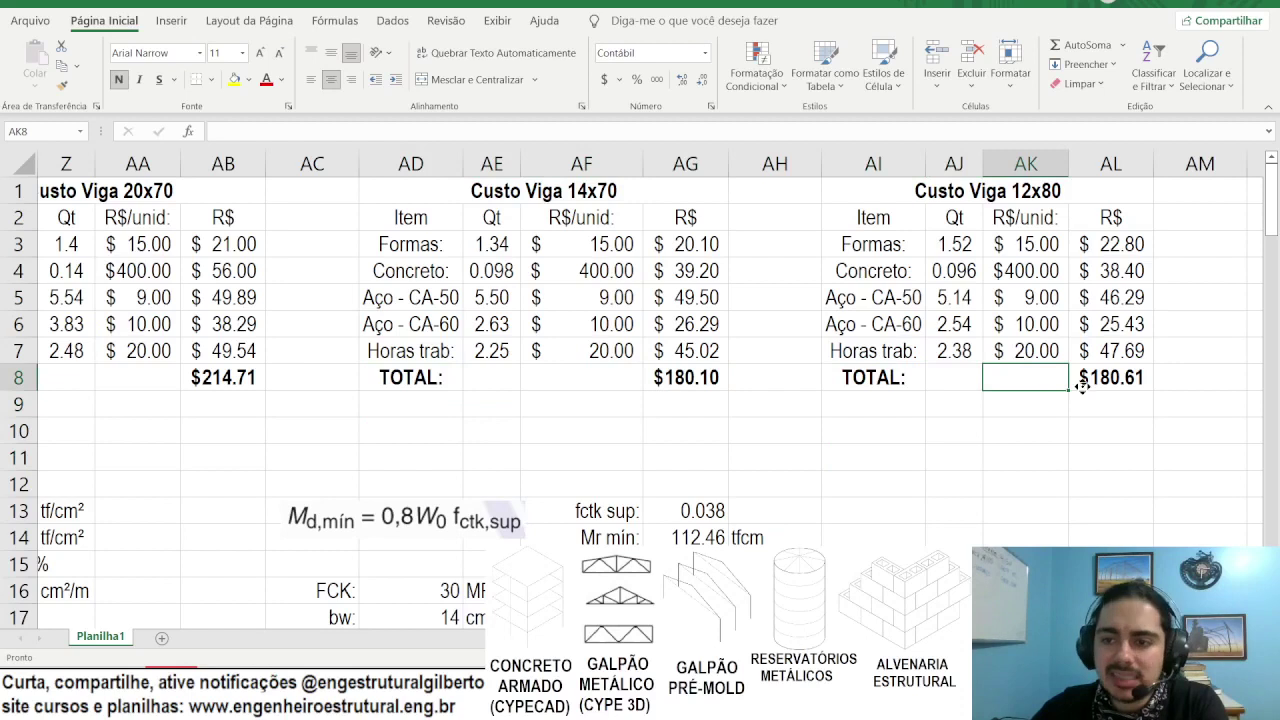
# Step: Return to the 20x60 and 20x70 beam cost tables and review them side by side
pyautogui.hscroll(-1, 941, 373)
pyautogui.hscroll(-5, 940, 374)
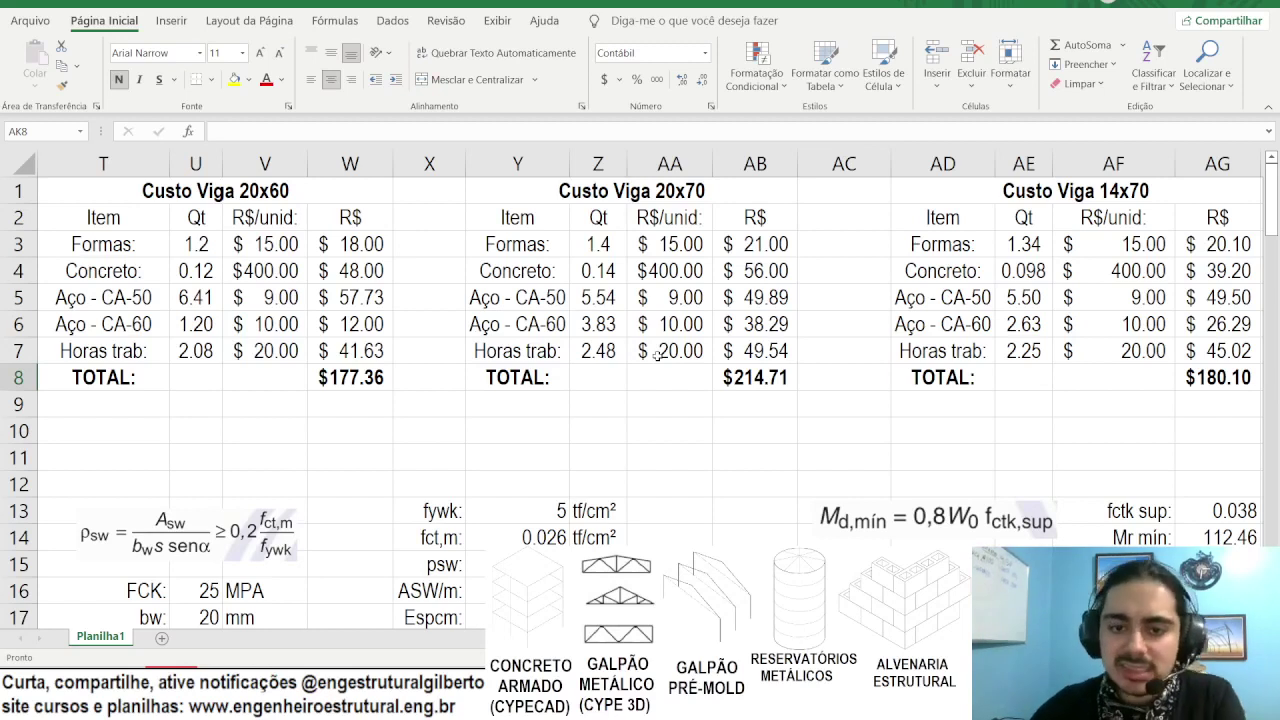
pyautogui.hscroll(-1, 580, 313)
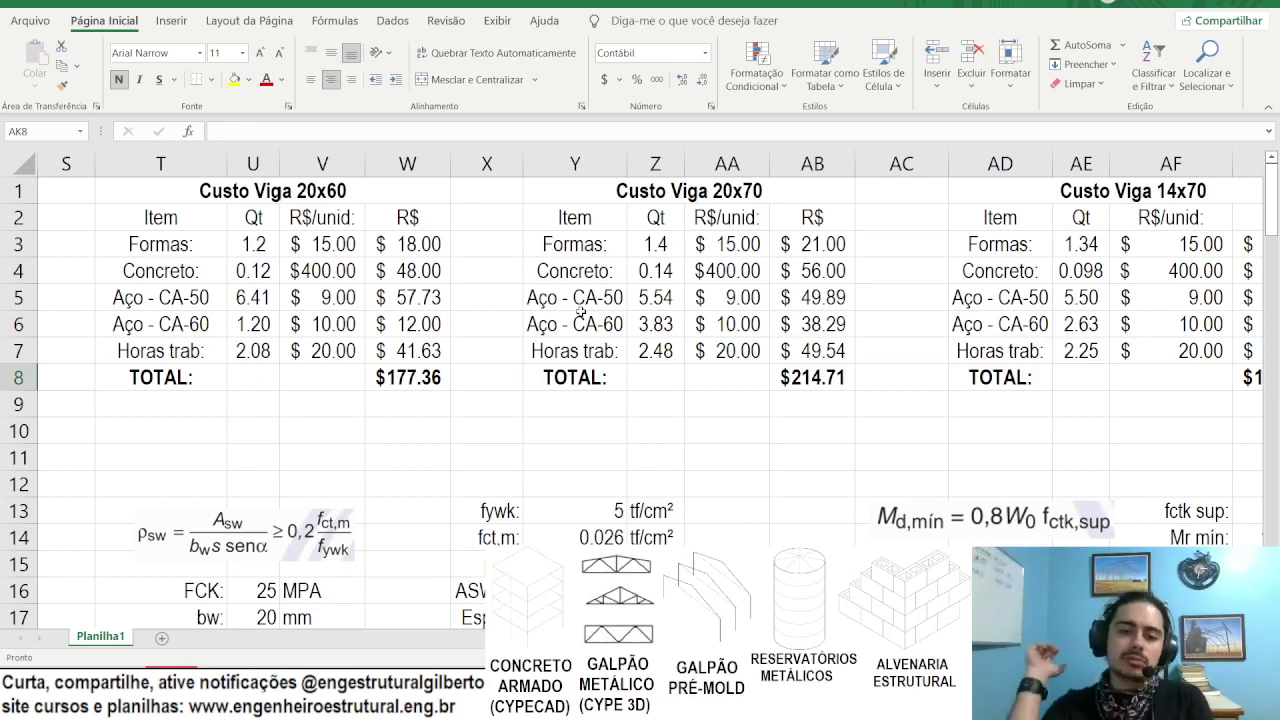
pyautogui.click(808, 403)
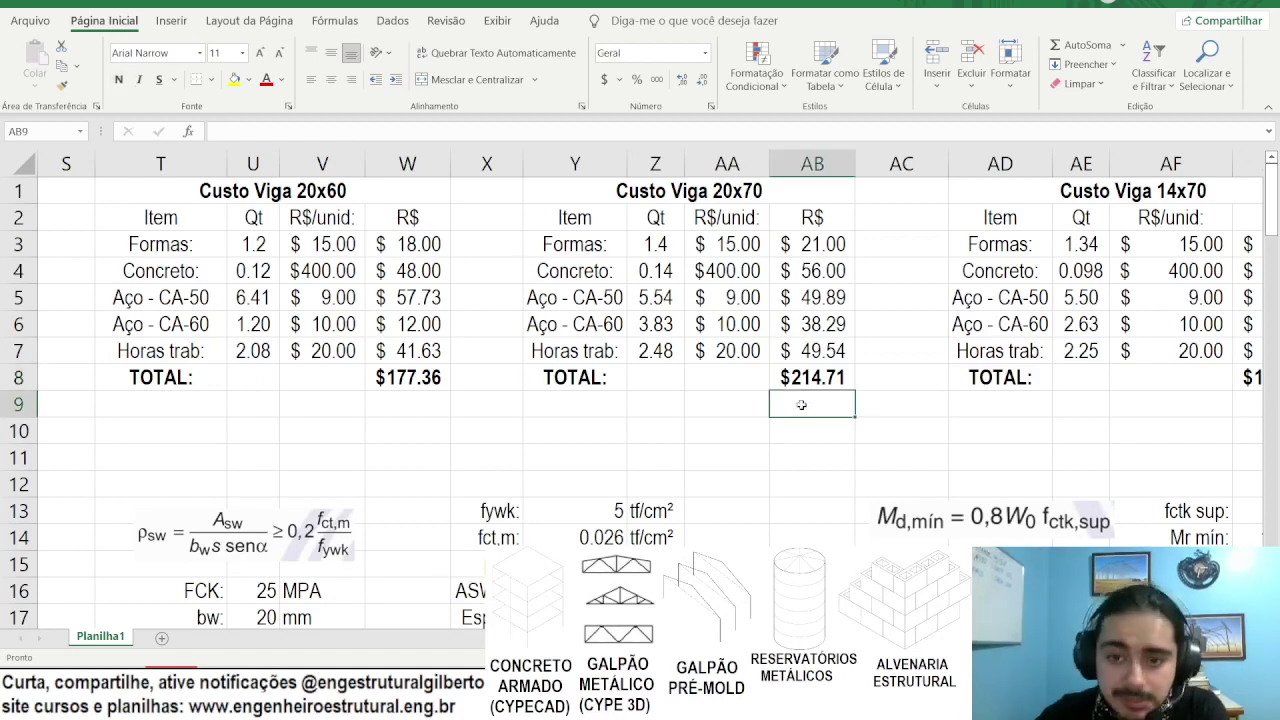
# Step: Examine the minimum stirrup ratio formula below the 20x60 beam table and its FCK input
pyautogui.scroll(-1, 401, 286)
pyautogui.scroll(-1, 401, 286)
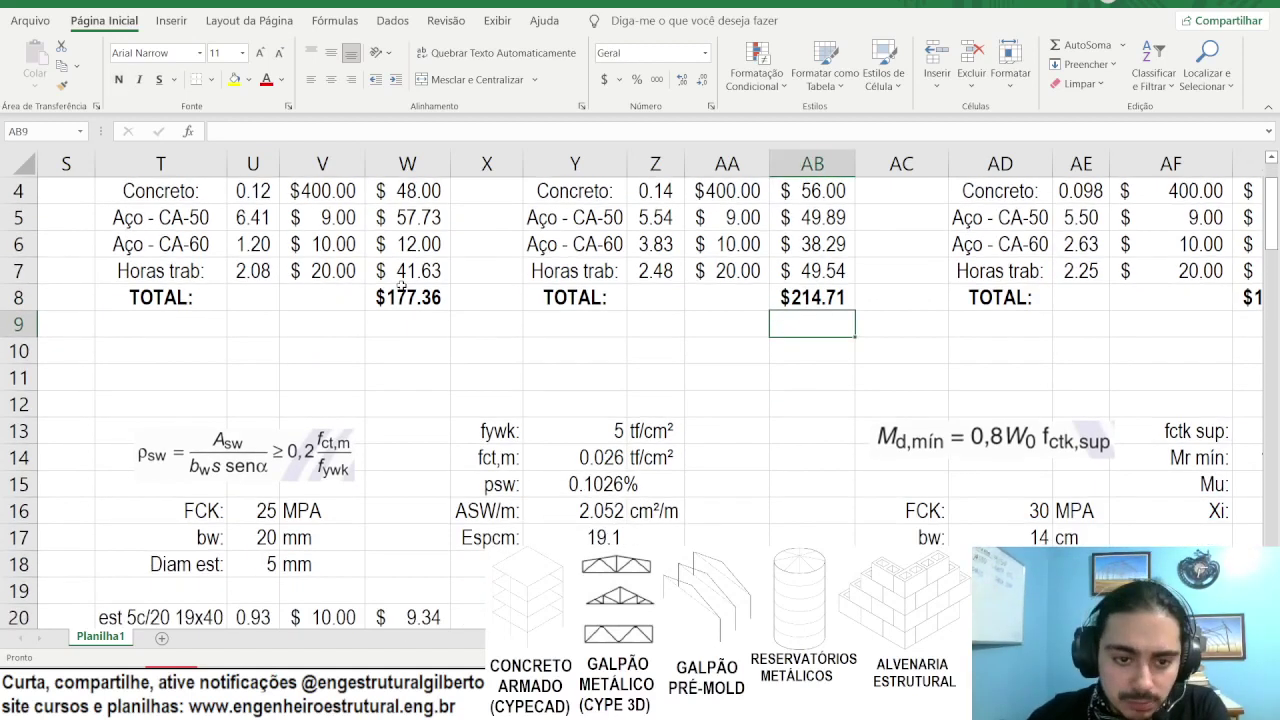
pyautogui.scroll(-2, 389, 277)
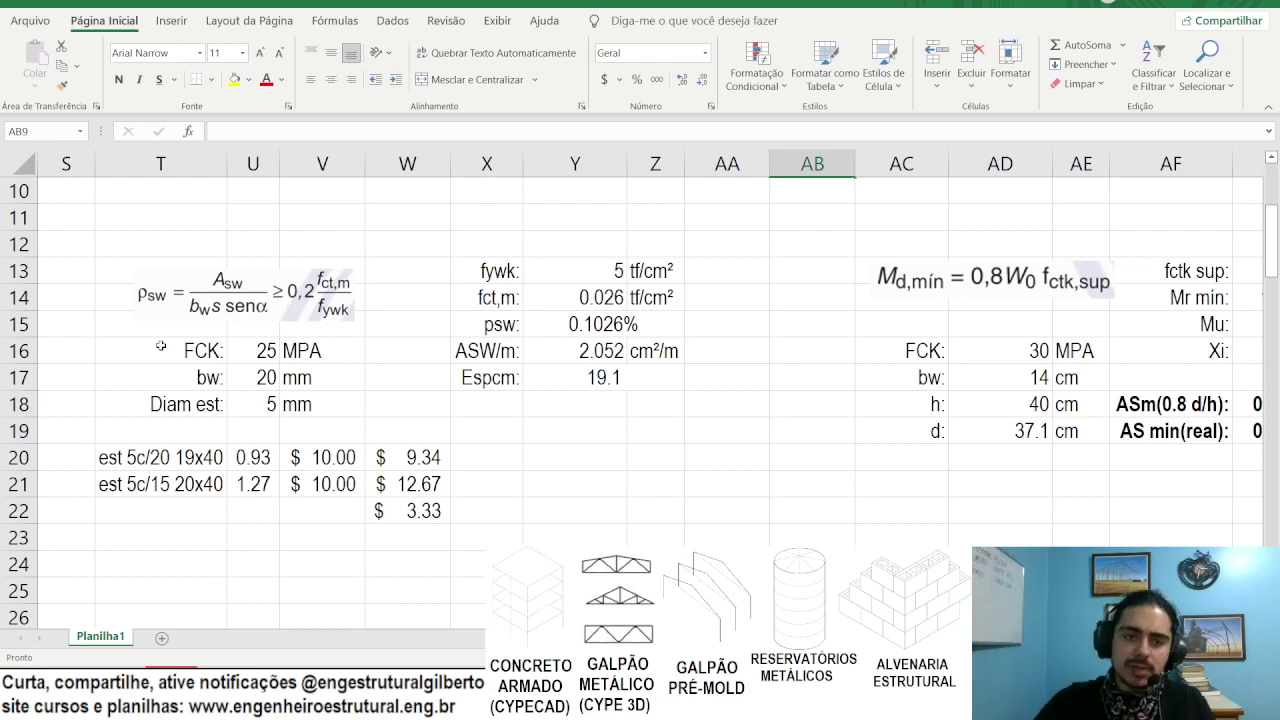
pyautogui.scroll(2, 160, 345)
pyautogui.hscroll(-3, 477, 337)
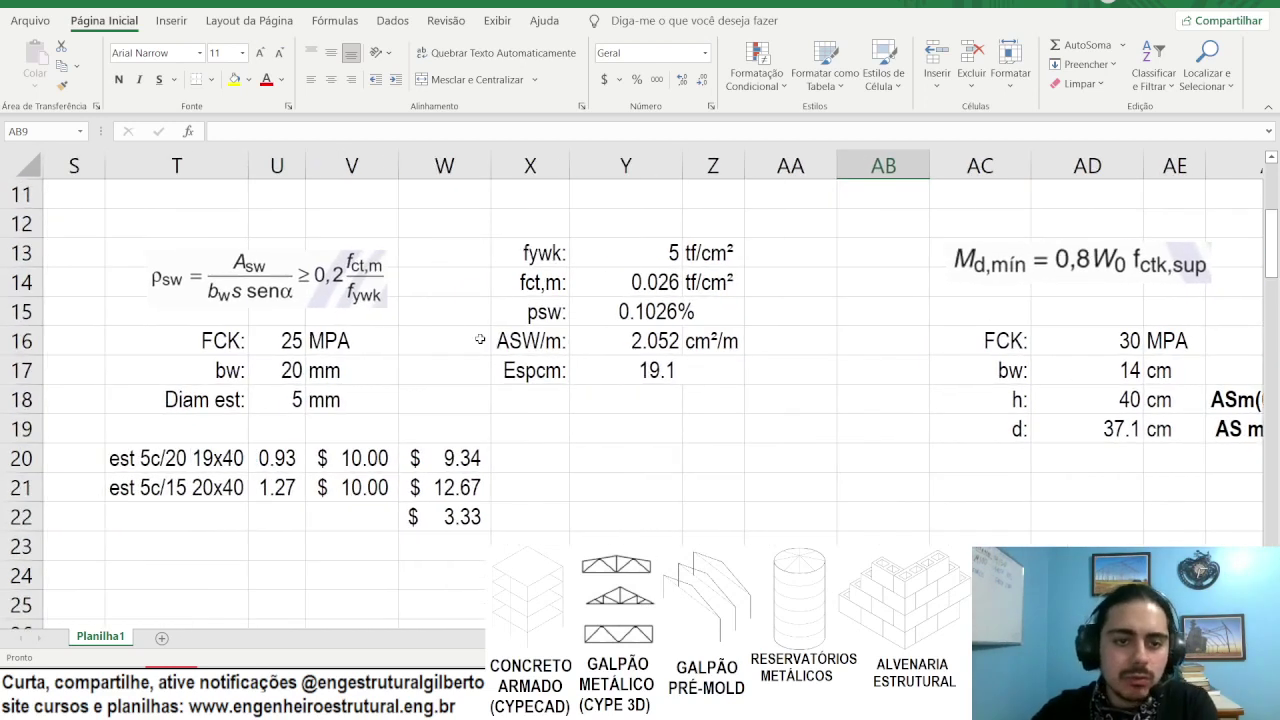
pyautogui.click(430, 265)
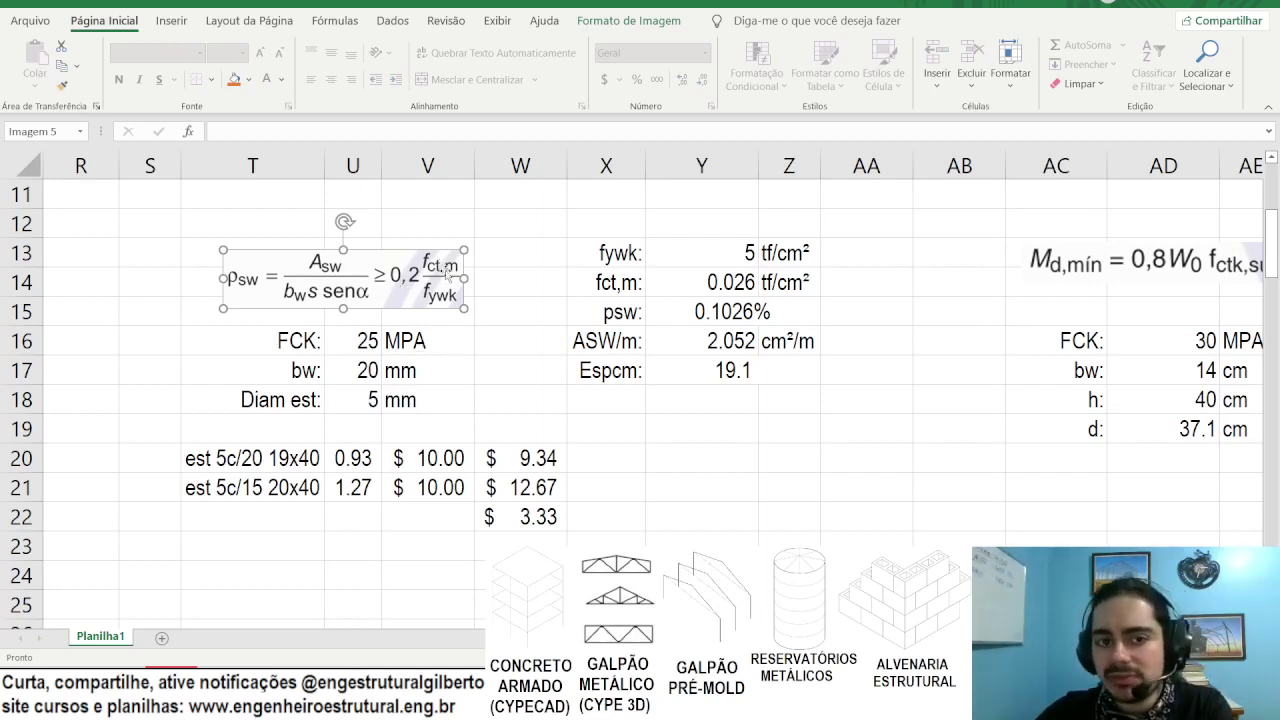
pyautogui.click(440, 348)
pyautogui.click(365, 341)
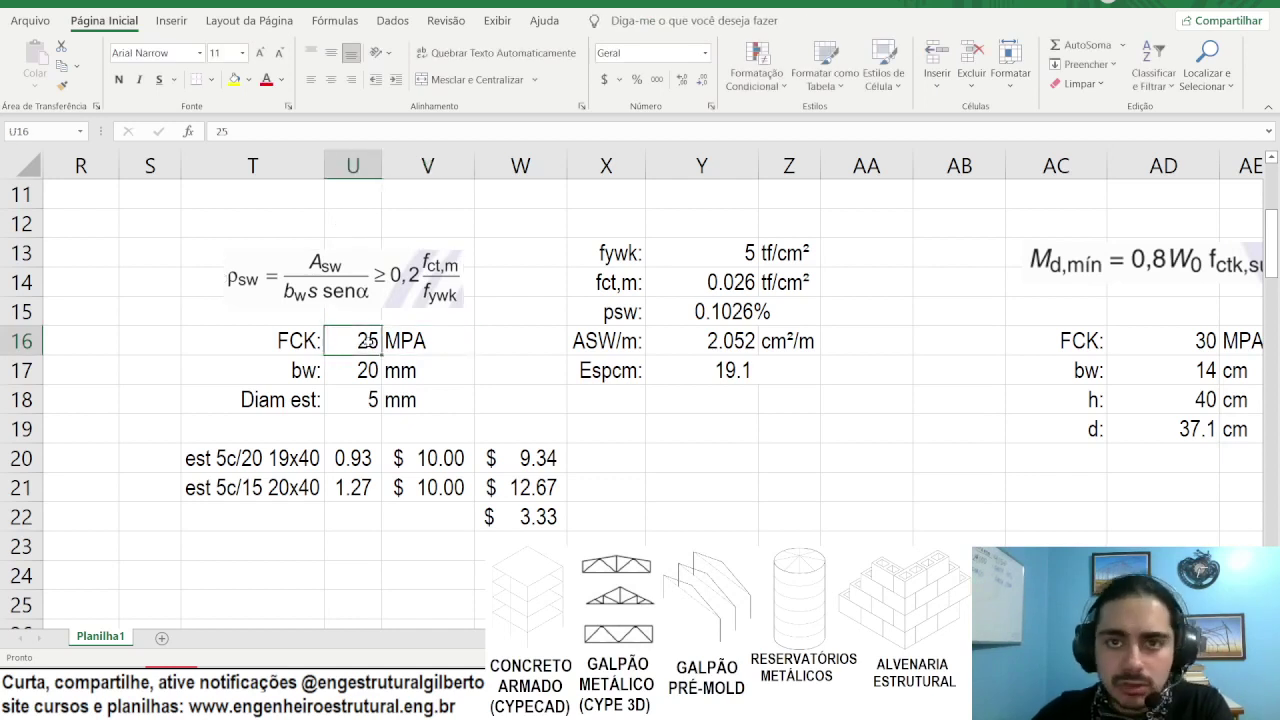
# Step: Check the FCK and bw inputs of the stirrup calculation, and make the Espcm row bold
pyautogui.click(408, 348)
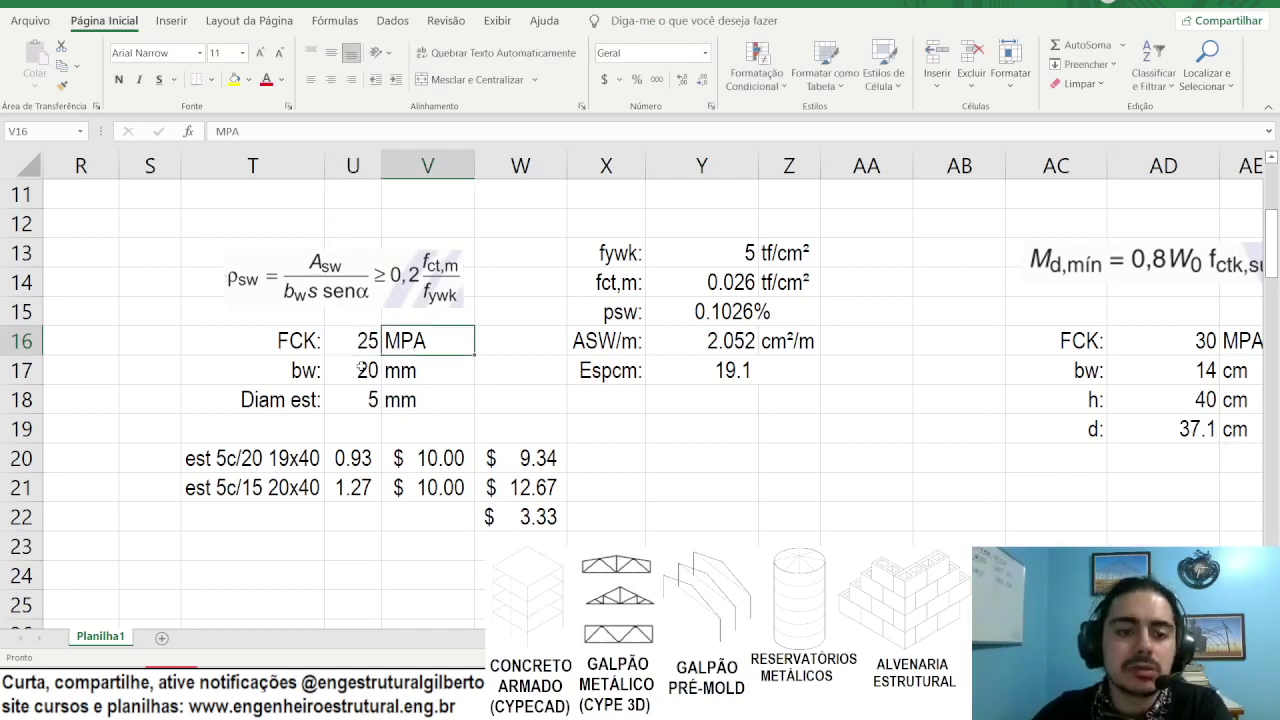
pyautogui.click(352, 370)
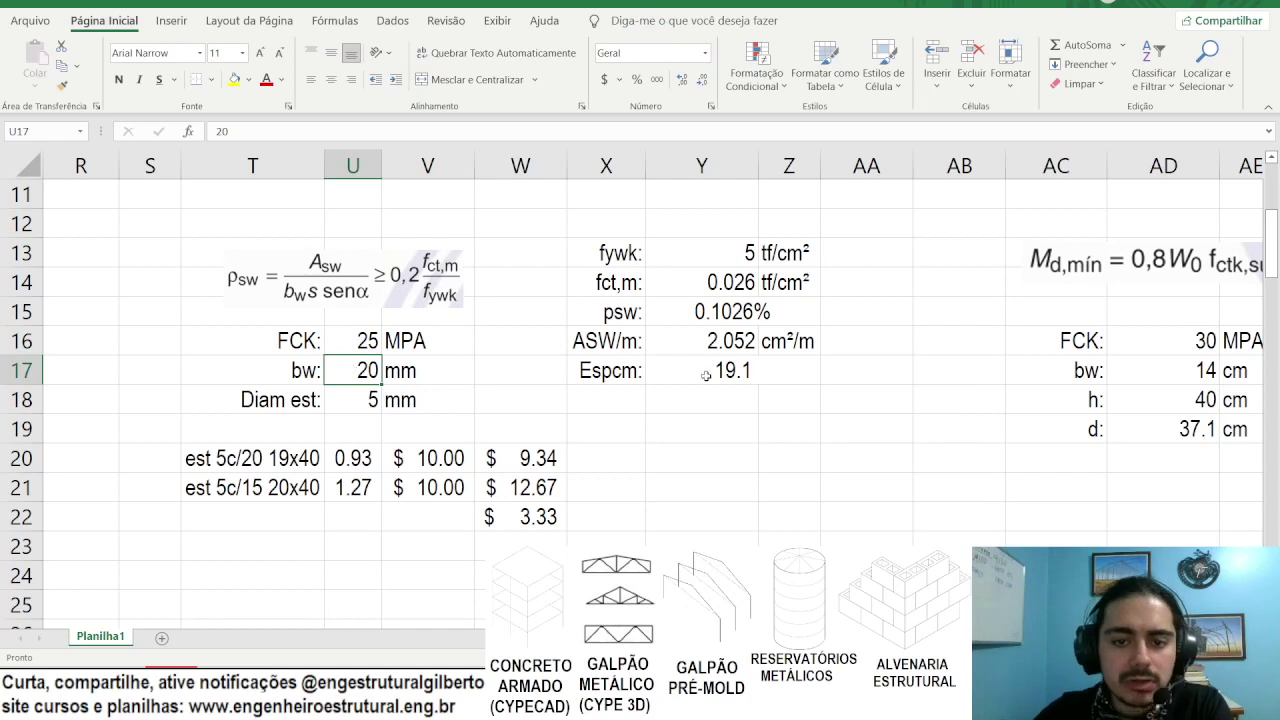
pyautogui.moveTo(606, 367); pyautogui.dragTo(800, 370)
pyautogui.click(117, 82)
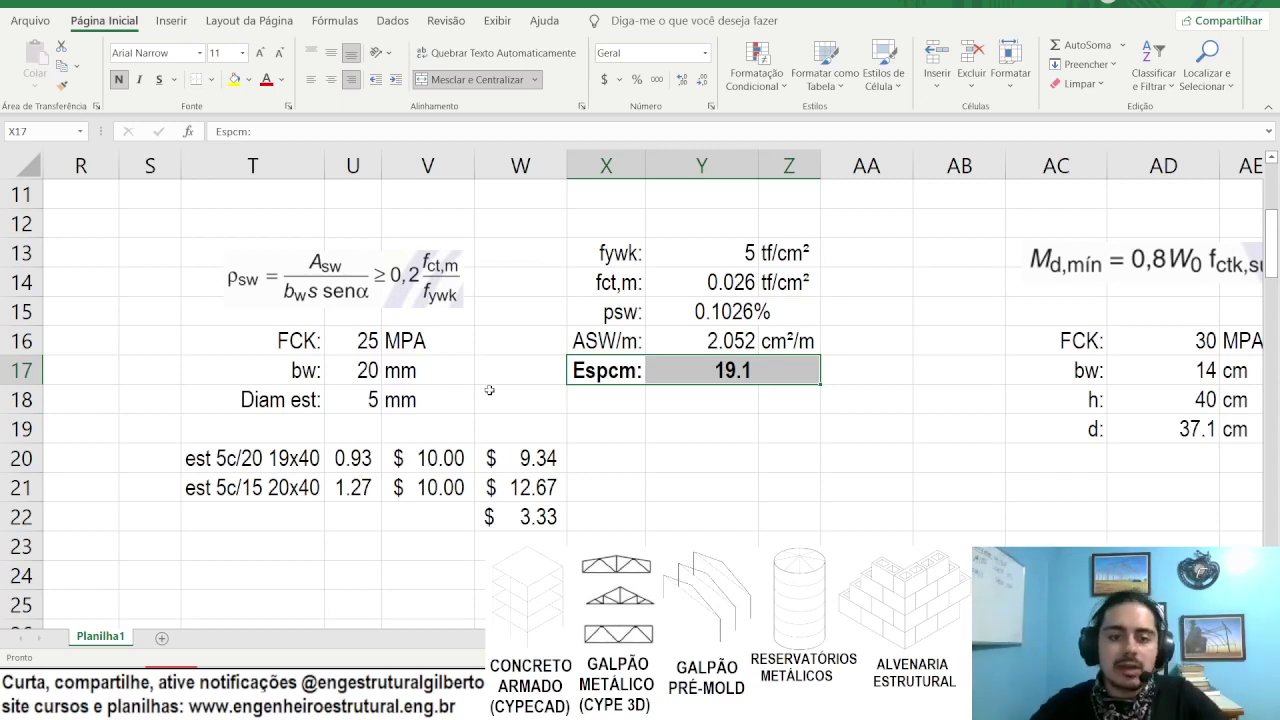
# Step: Set bw to 19 in the minimum stirrup calculation to test its effect on the spacing
pyautogui.click(341, 372)
pyautogui.write('19')
pyautogui.press('Return')
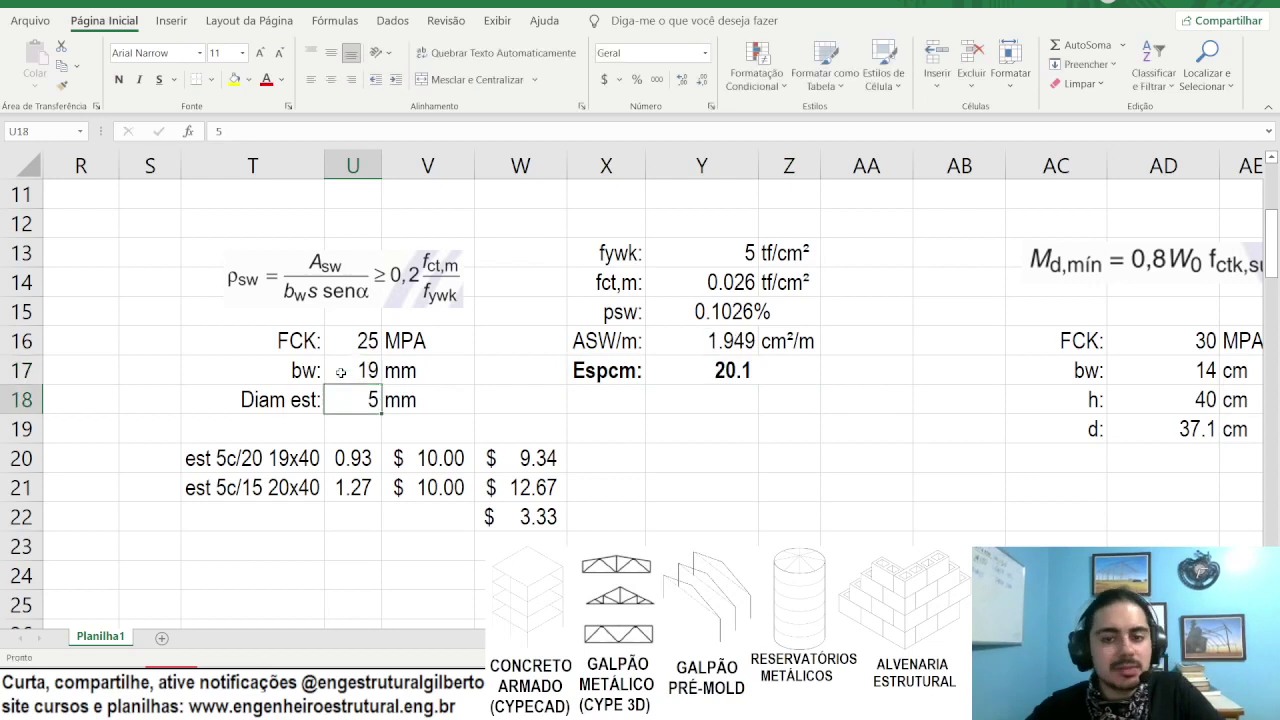
pyautogui.click(341, 372)
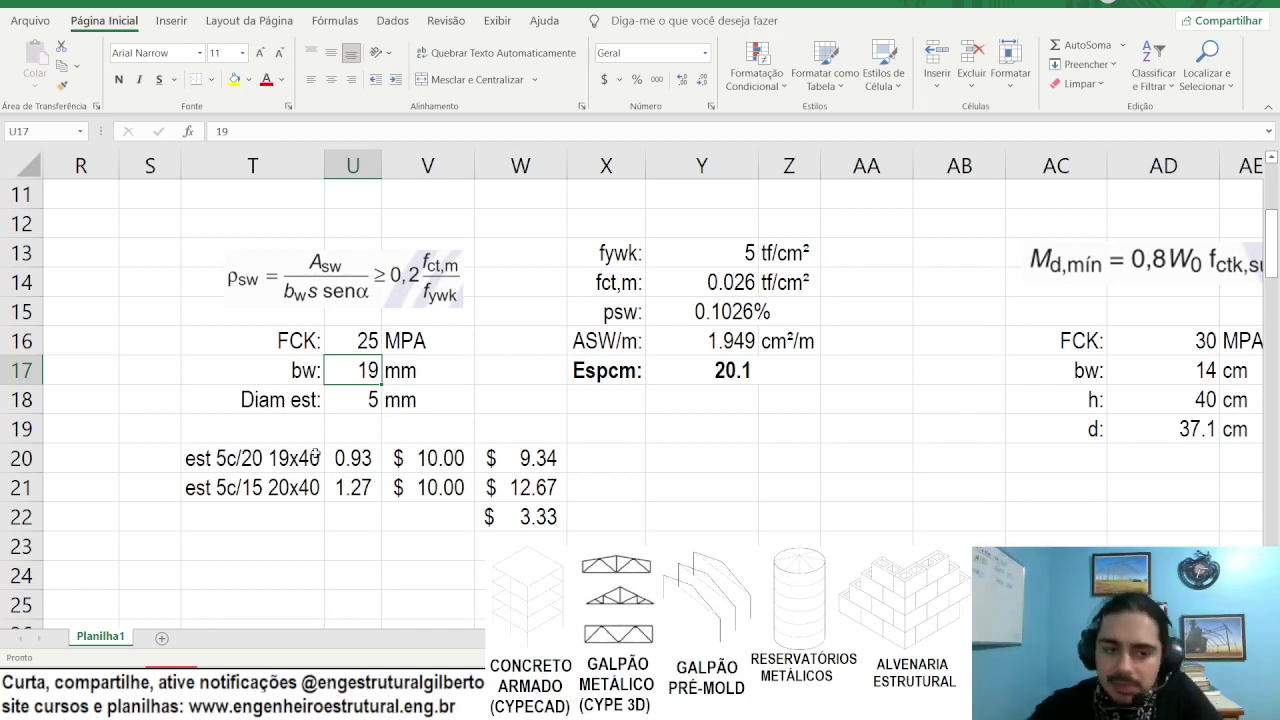
# Step: Compare the costs of the est 5c/20 19x40 and est 5c/15 20x40 rows and check the difference below them
pyautogui.click(242, 452)
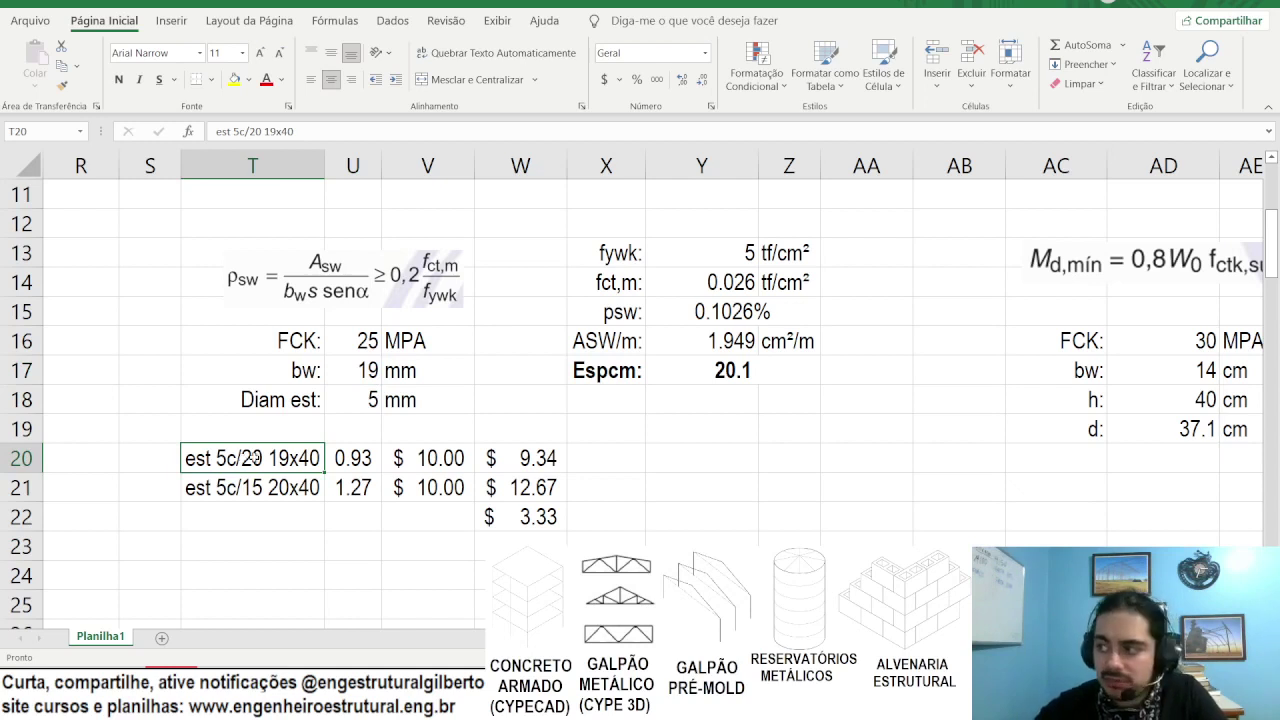
pyautogui.click(498, 452)
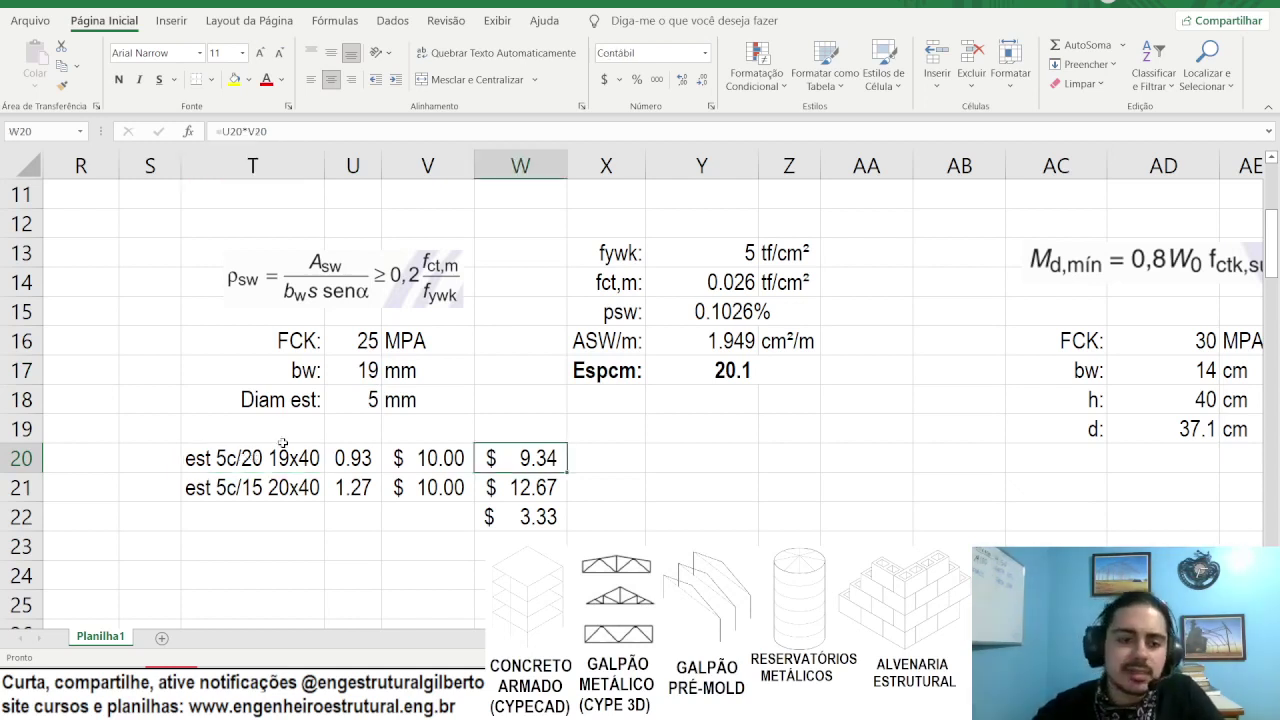
pyautogui.click(300, 487)
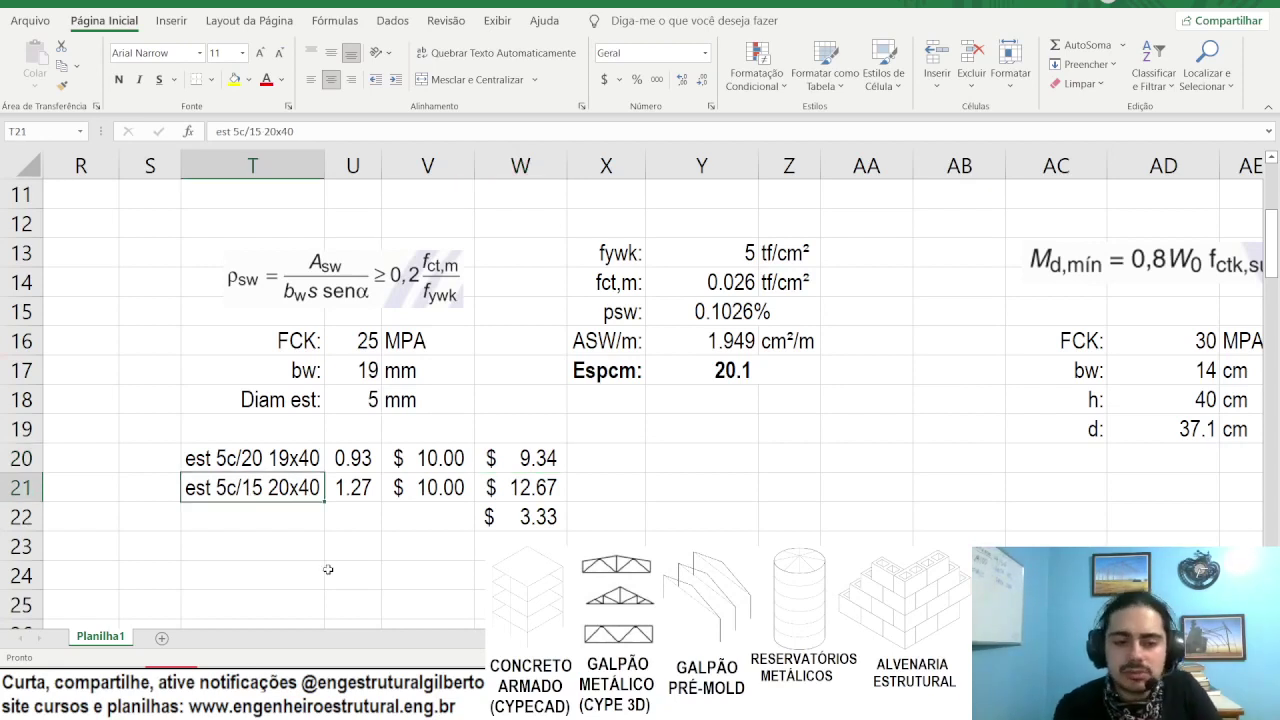
pyautogui.press('Right')
pyautogui.press('Right')
pyautogui.press('Right')
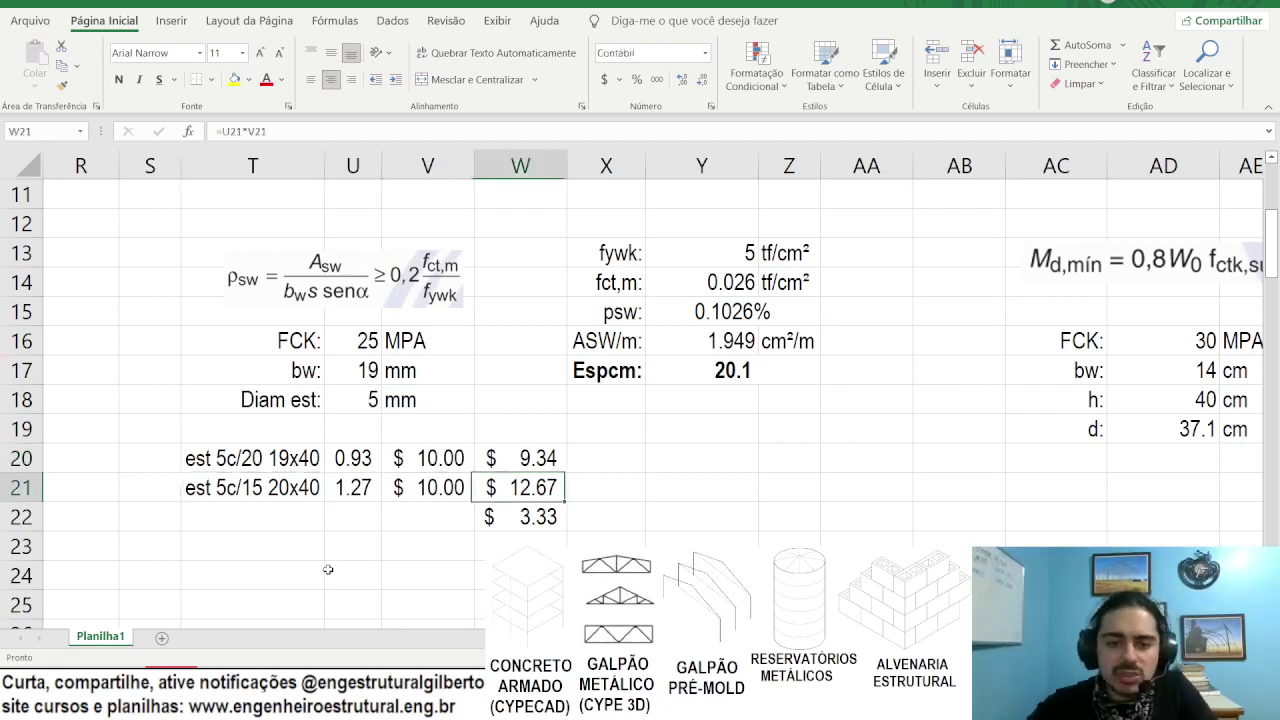
pyautogui.click(520, 514)
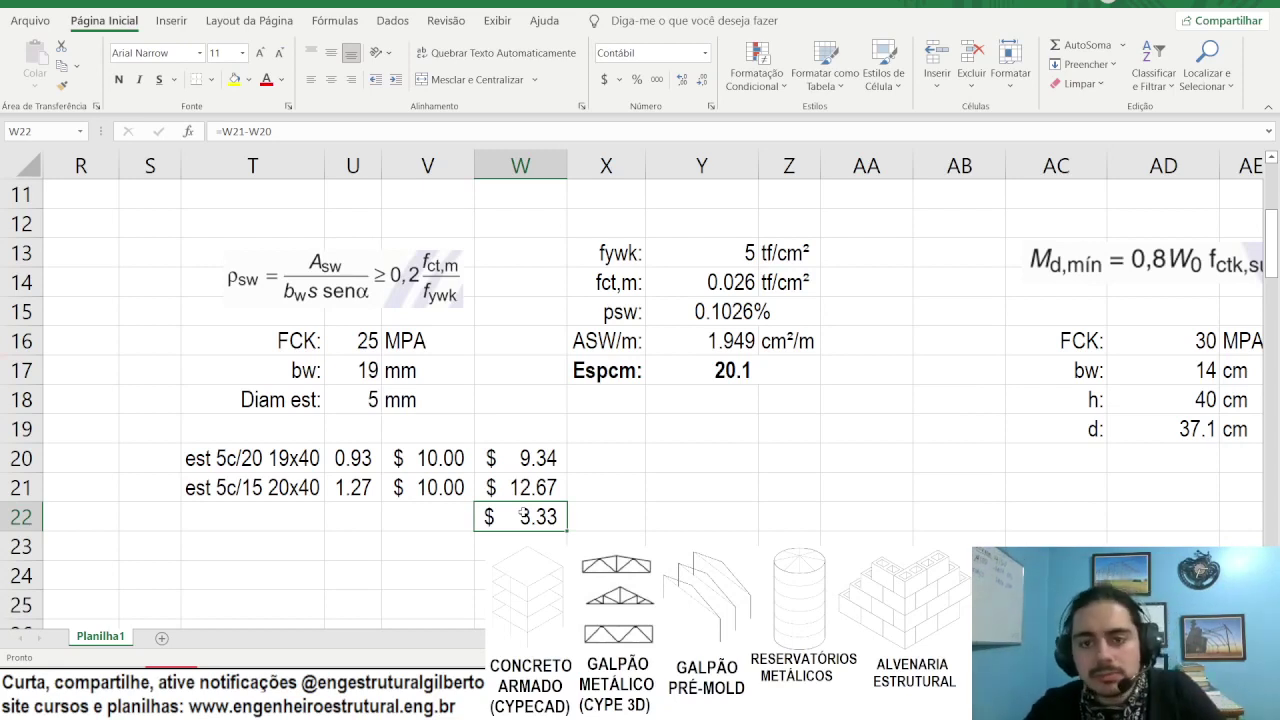
# Step: Examine the formula behind the Espcm stirrup spacing
pyautogui.click(696, 366)
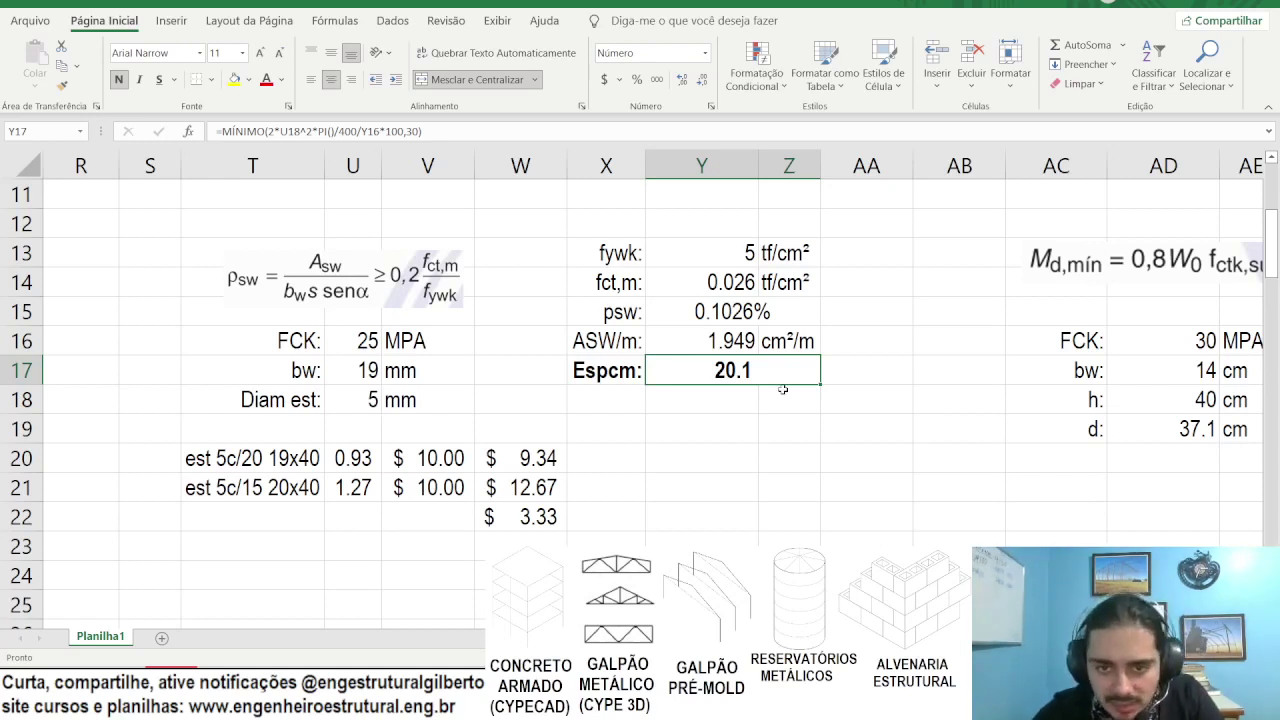
pyautogui.click(586, 370)
pyautogui.click(650, 485)
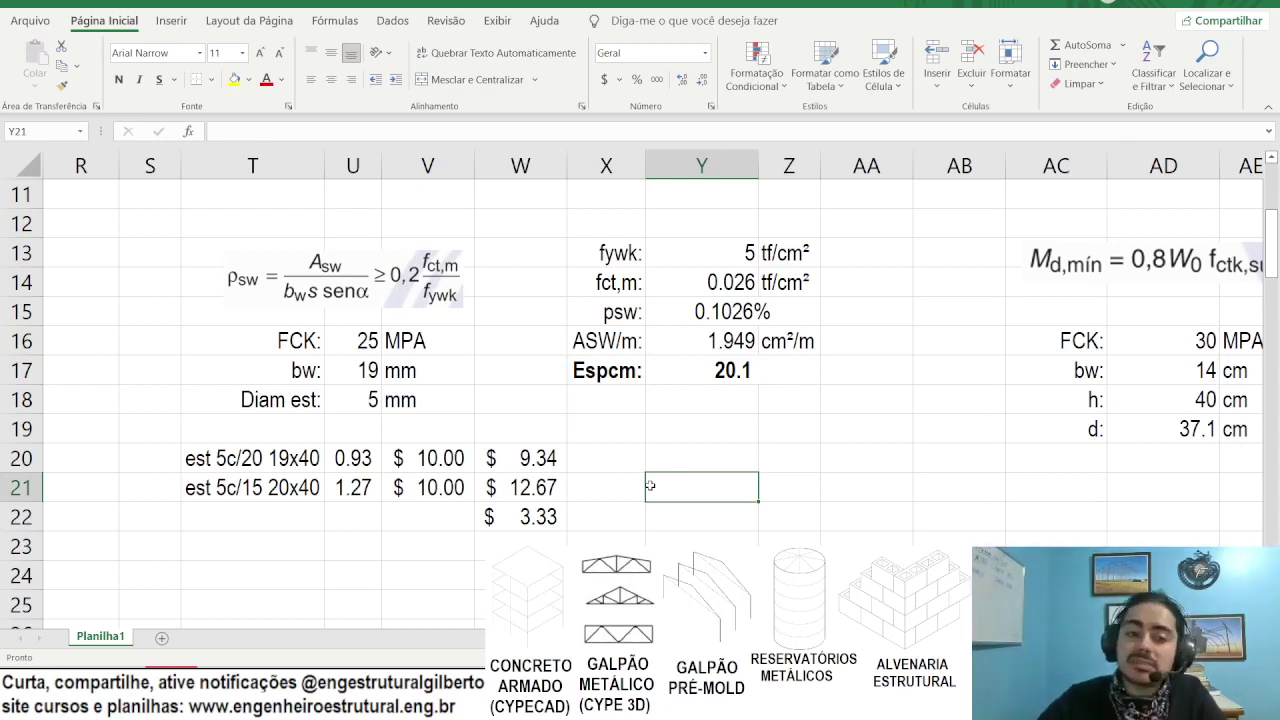
# Step: Try bw values of 30, 40, 39 and 38 in the stirrup calculation to compare the resulting spacings
pyautogui.click(335, 370)
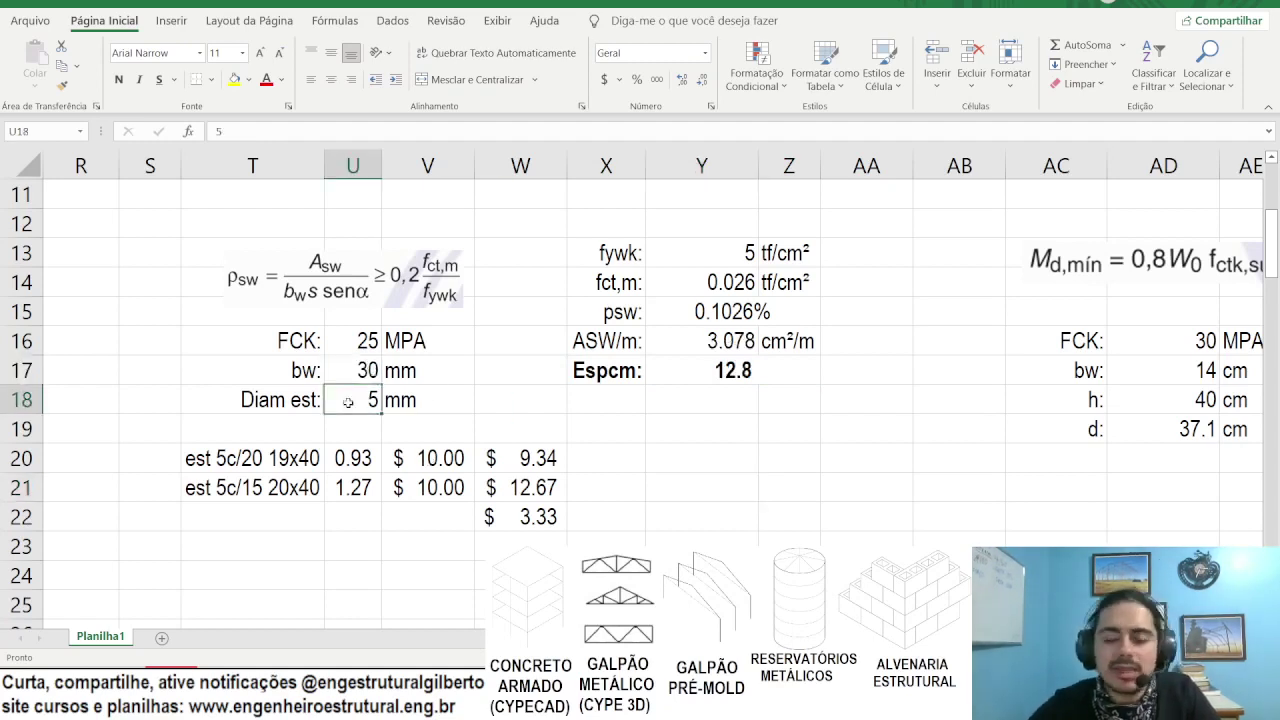
pyautogui.press('Up')
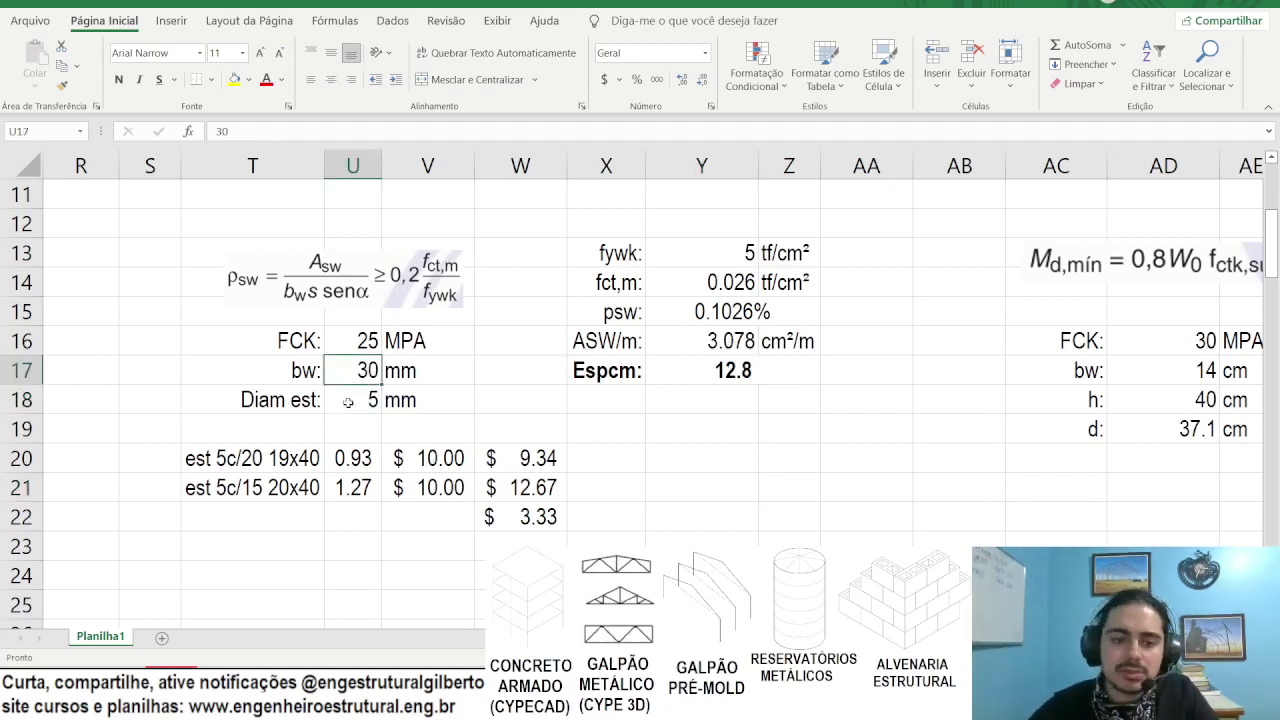
pyautogui.write('40')
pyautogui.press('Return')
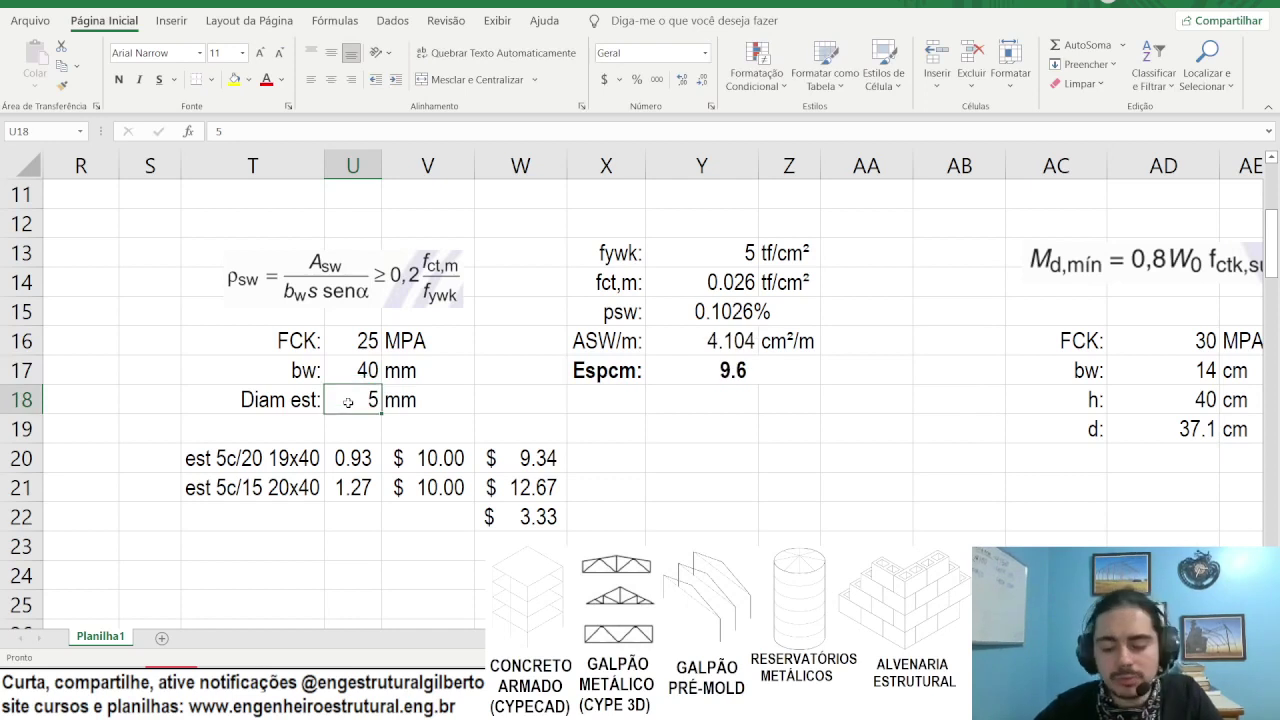
pyautogui.press('Up')
pyautogui.write('39')
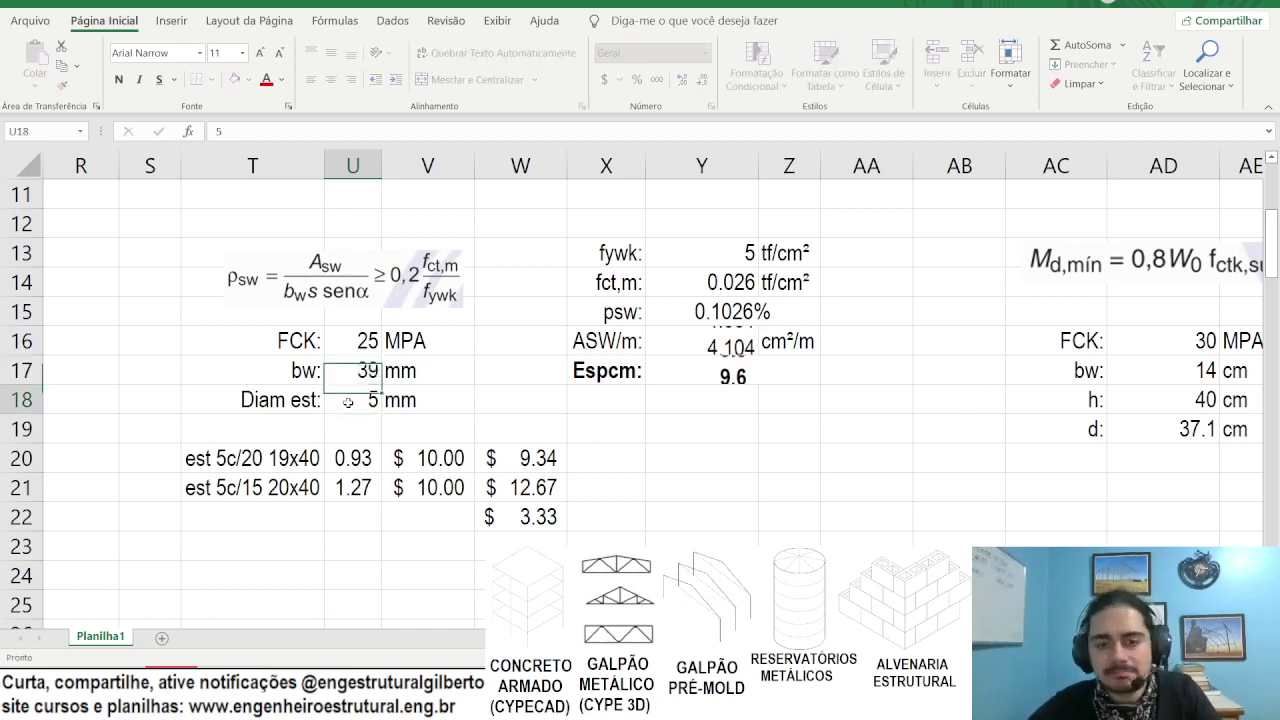
pyautogui.press('Return')
pyautogui.press('Up')
pyautogui.write('38')
pyautogui.press('Return')
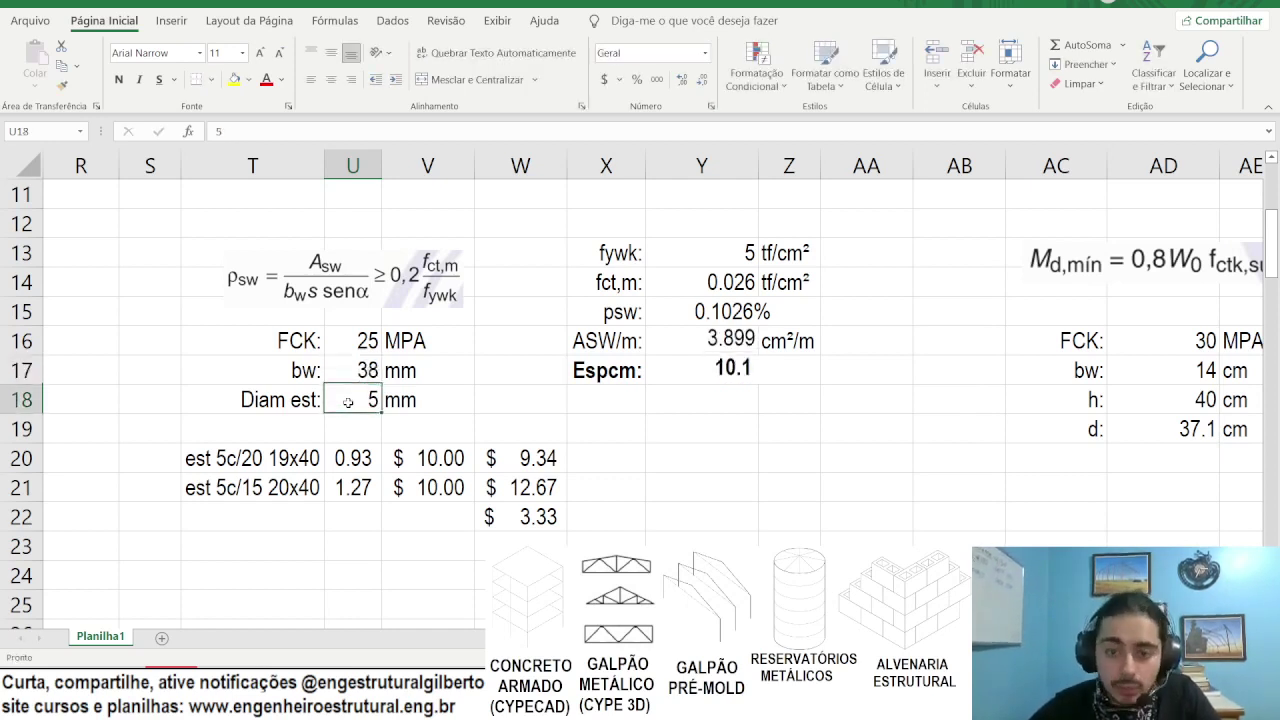
# Step: Set bw to 35 in the minimum stirrup calculation
pyautogui.press('Up')
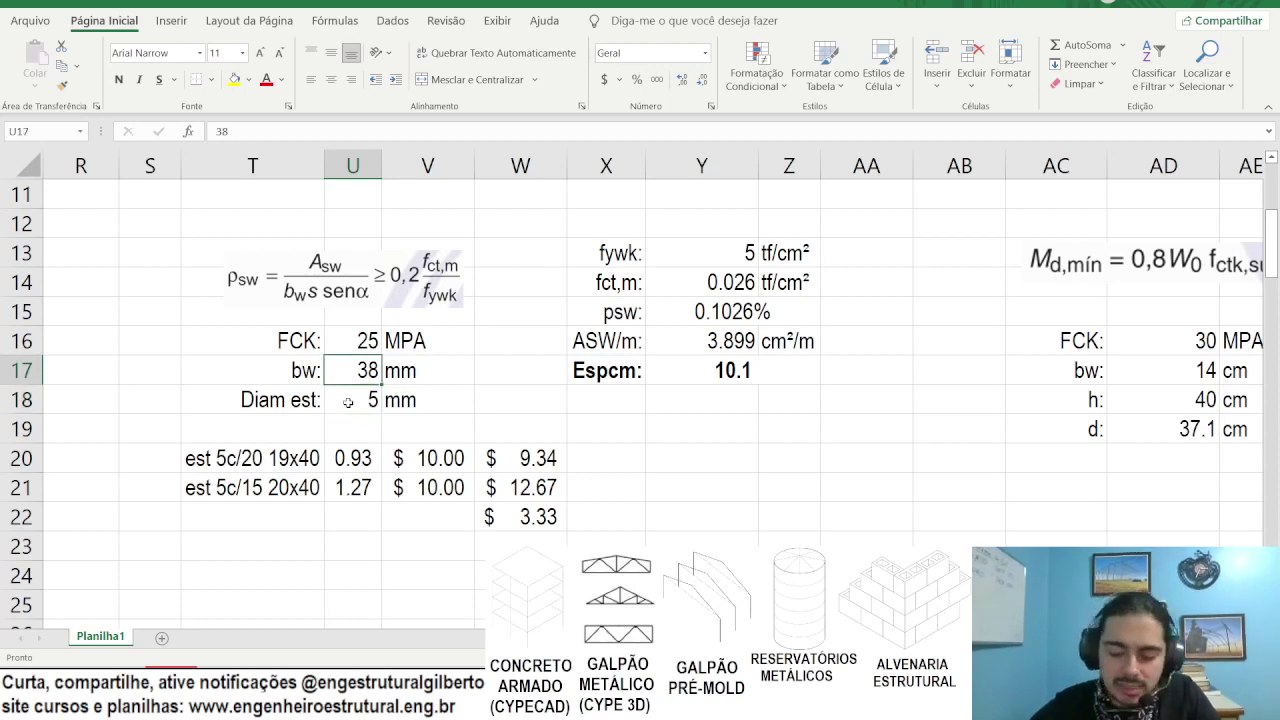
pyautogui.write('35')
pyautogui.press('Return')
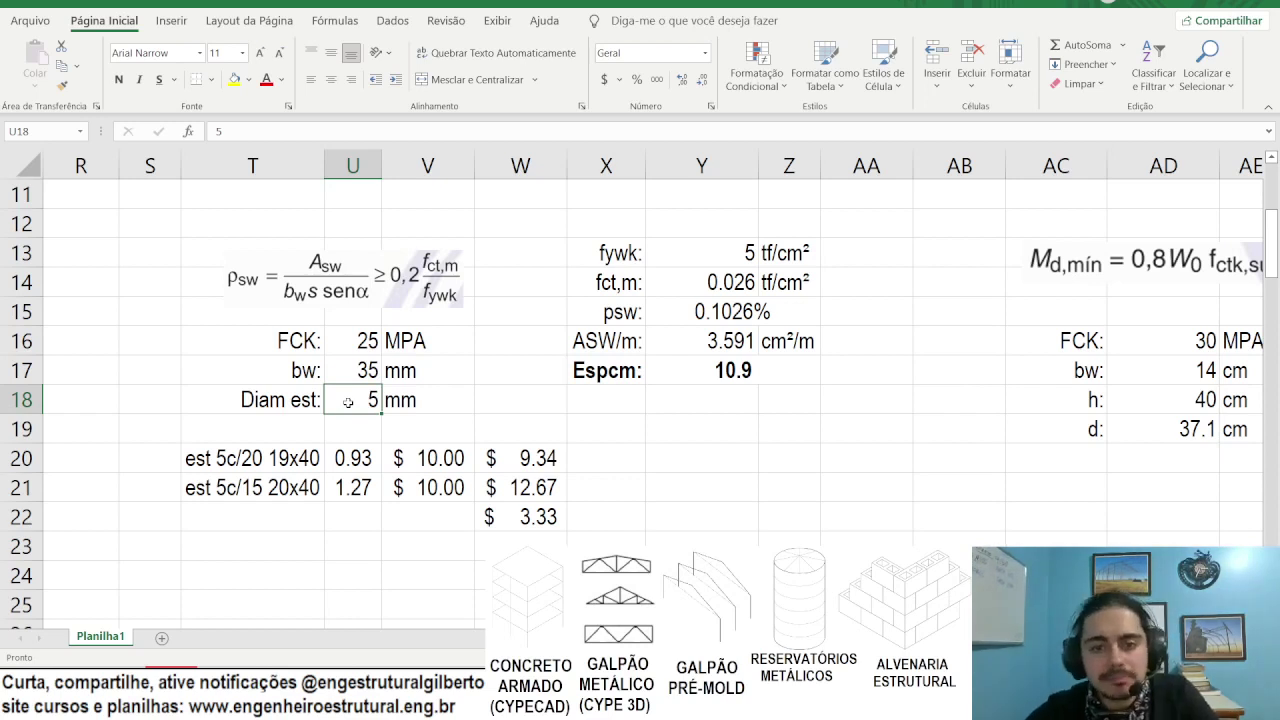
# Step: View the minimum moment calculation, and switch to the NBR 6118 PDF to read the minimum reinforcement ratio table
pyautogui.hscroll(4, 571, 417)
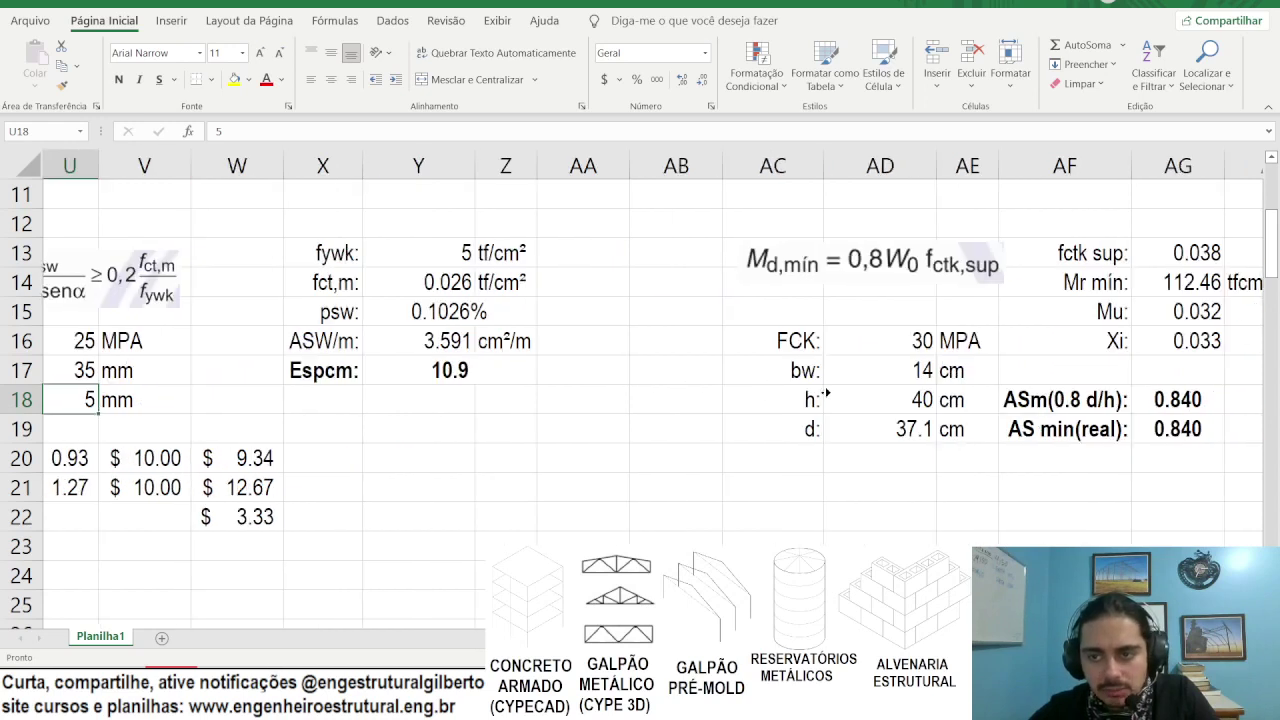
pyautogui.hscroll(2, 826, 396)
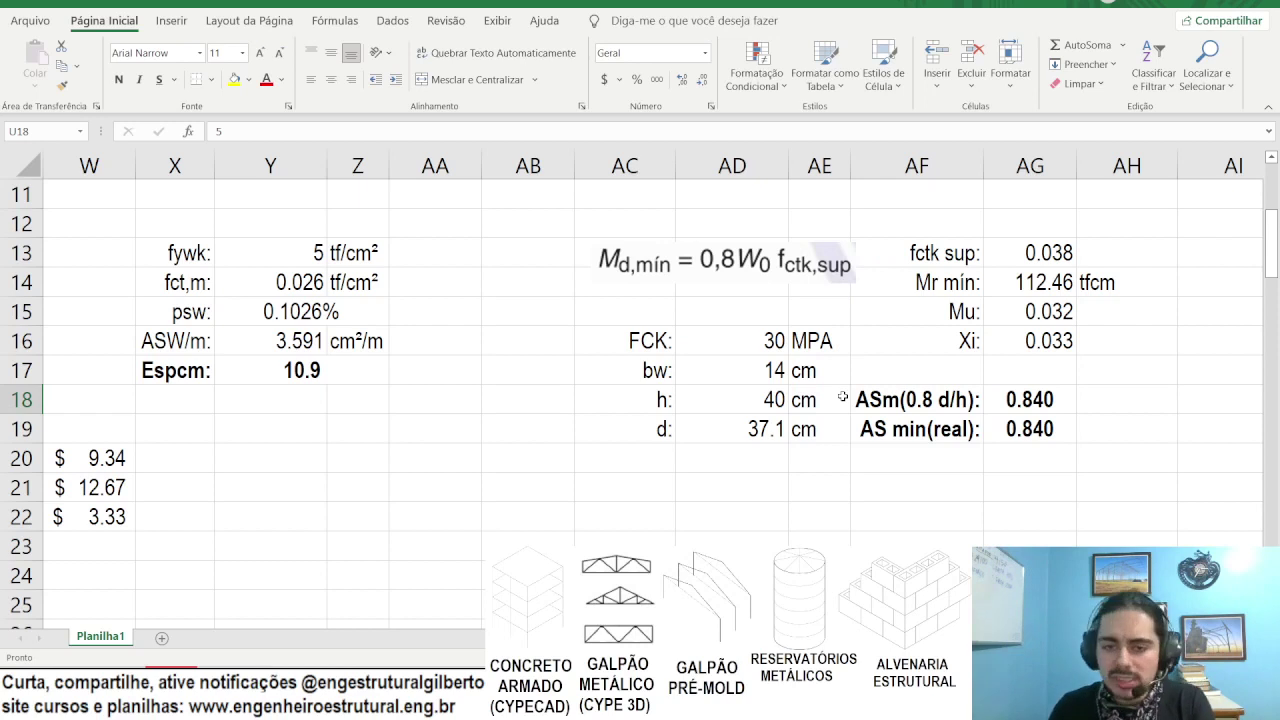
pyautogui.hscroll(1, 843, 397)
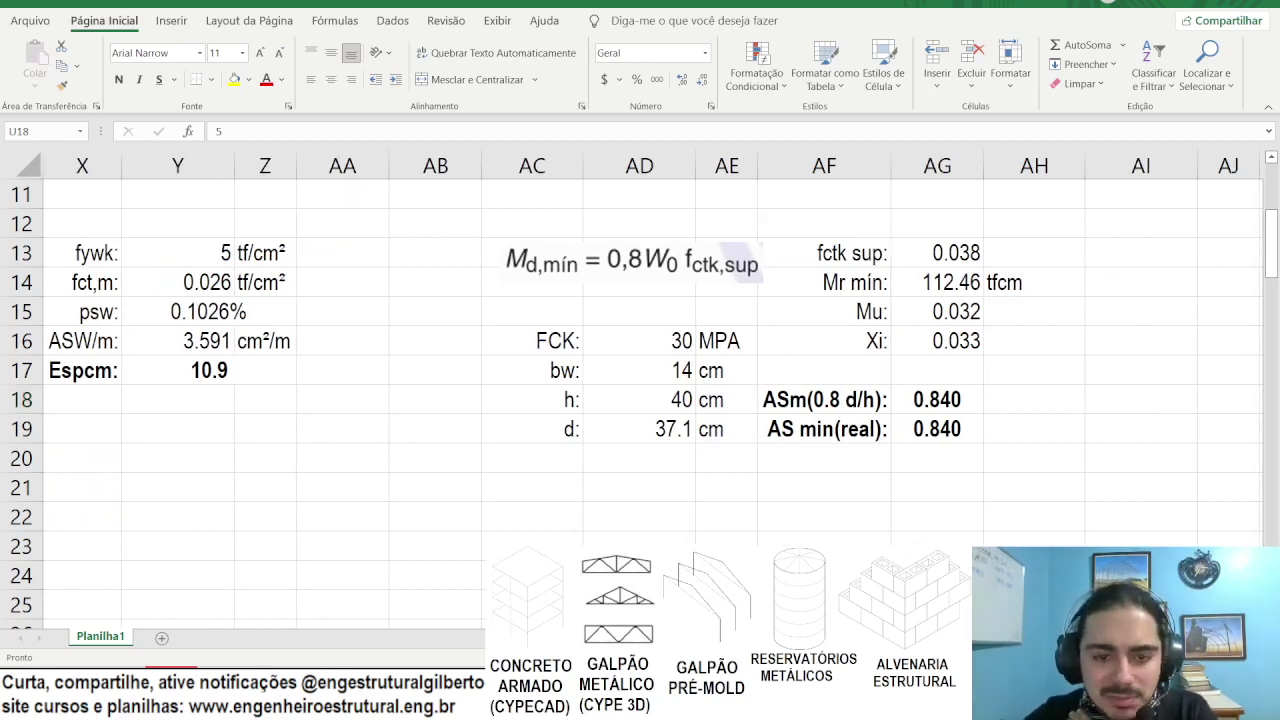
pyautogui.hotkey('alt', 'Tab')
pyautogui.scroll(-10, 640, 300)
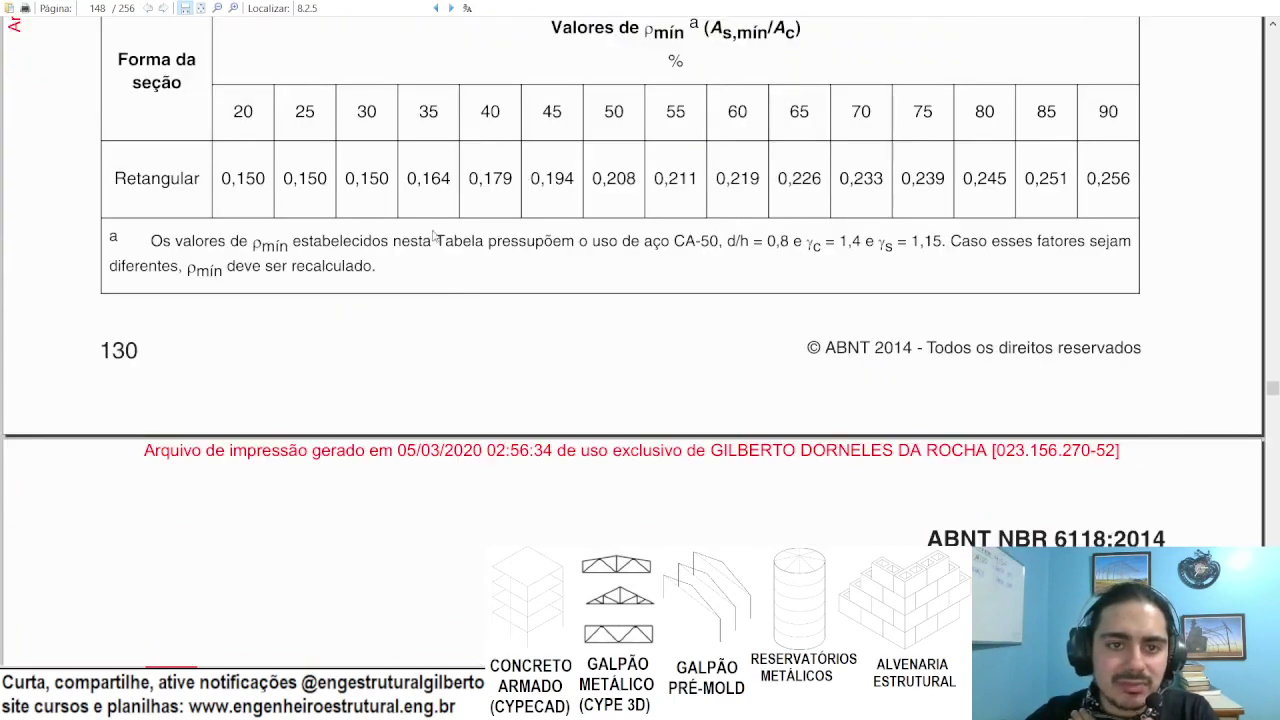
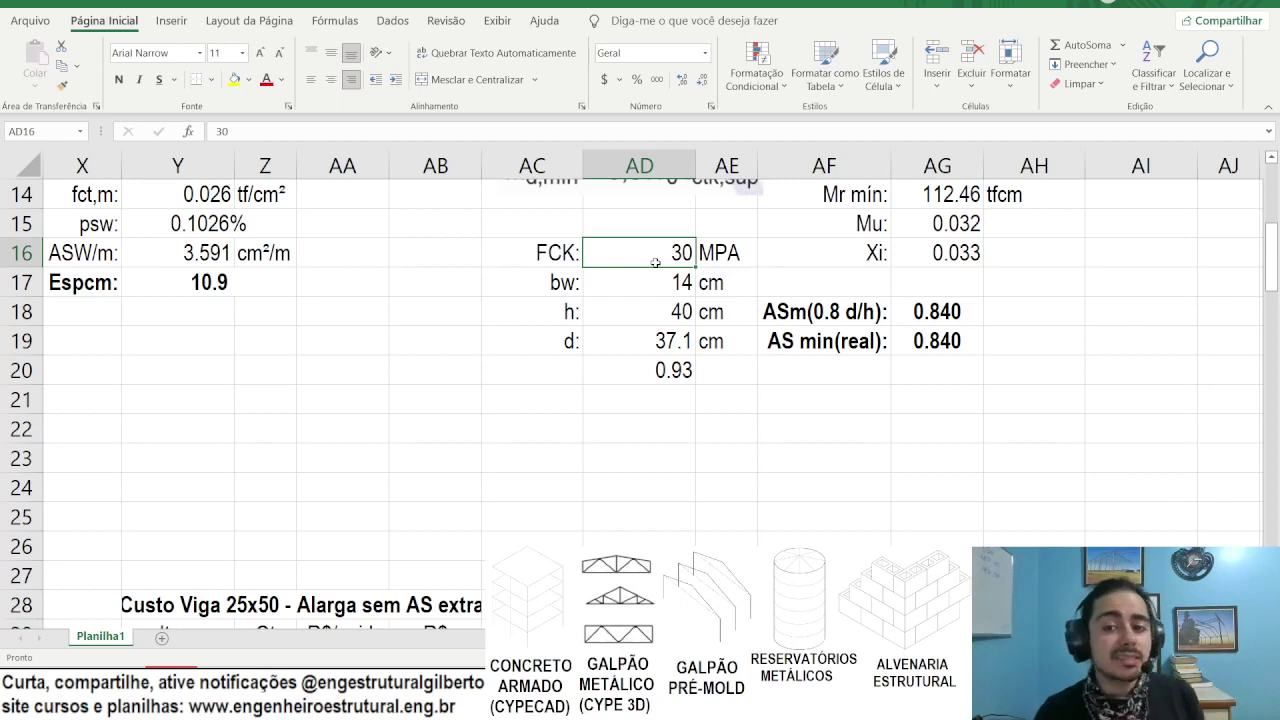
# Step: Replace the d formula in the minimum moment calculation with 32 cm, below the 40 cm height
pyautogui.press('Down')
pyautogui.press('Down')
pyautogui.press('Down')
pyautogui.press('Down')
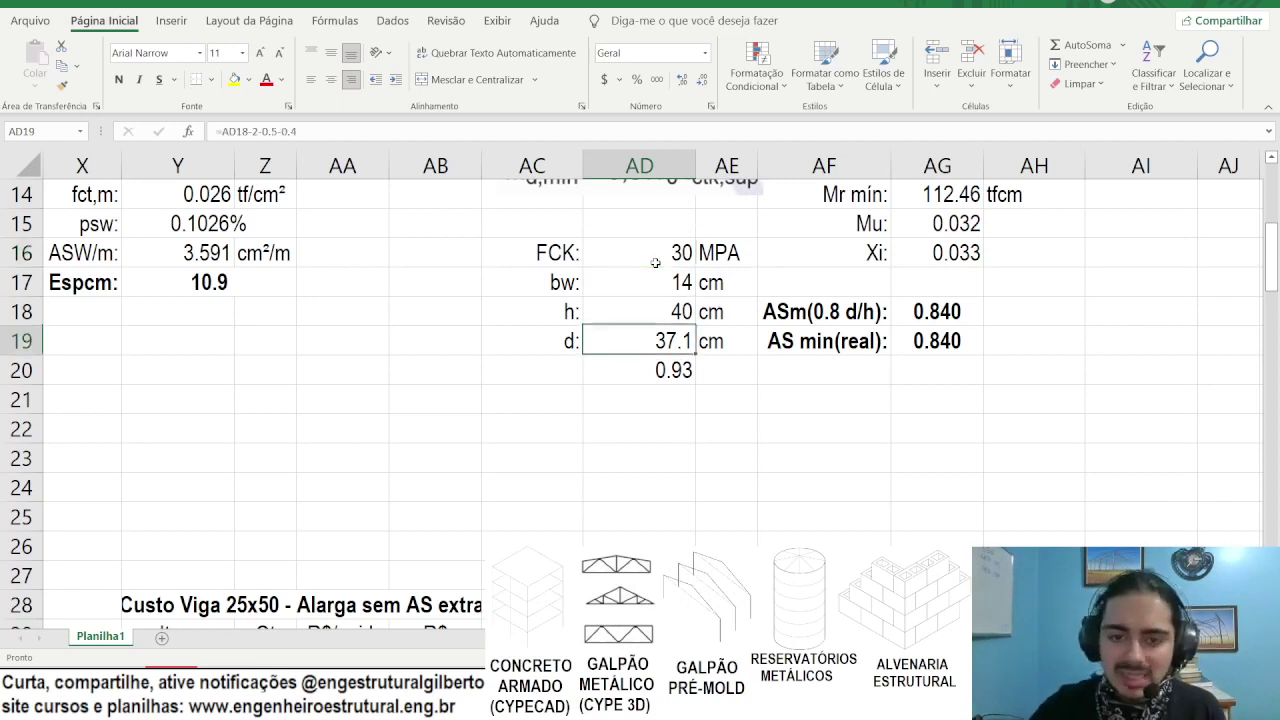
pyautogui.press('Up')
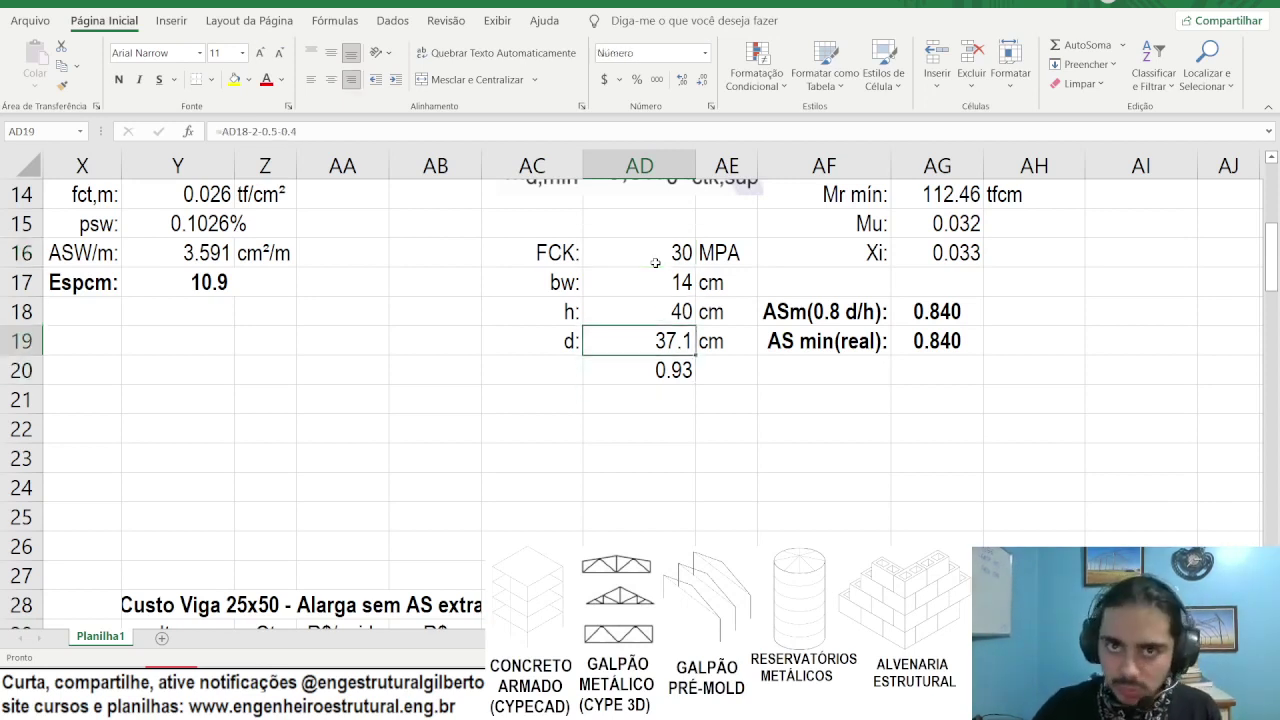
pyautogui.write('32')
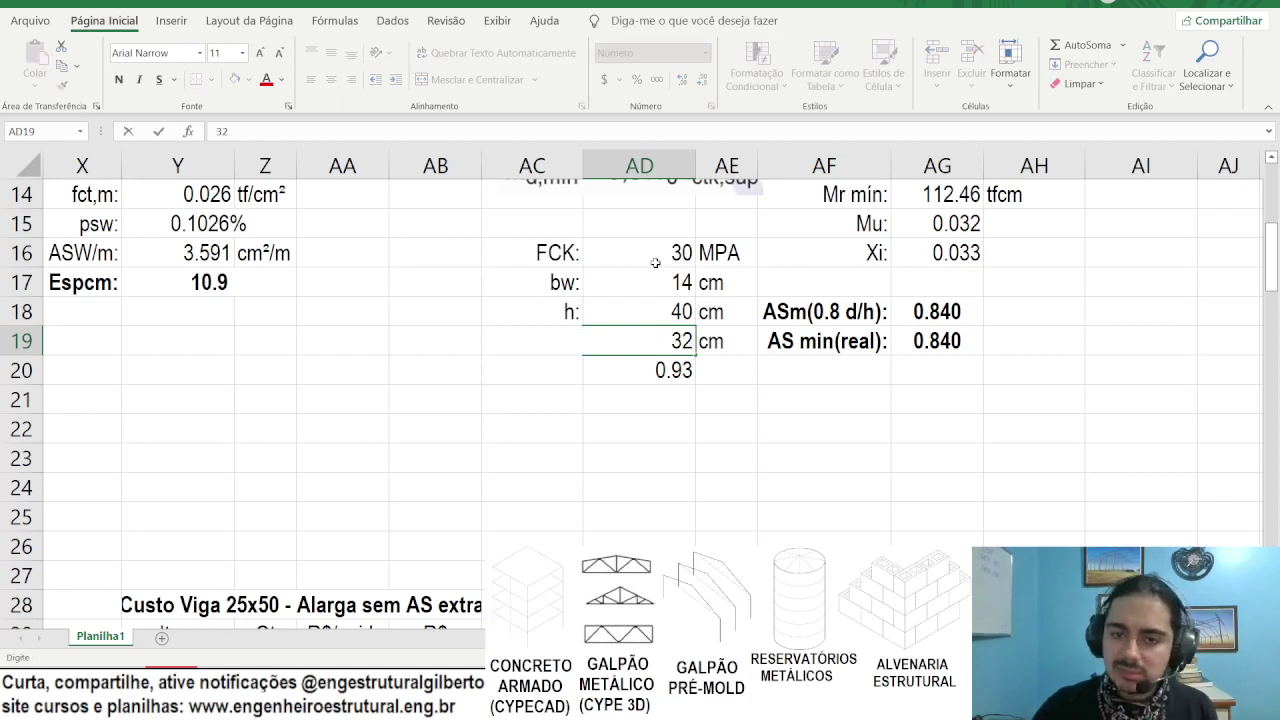
pyautogui.press('Return')
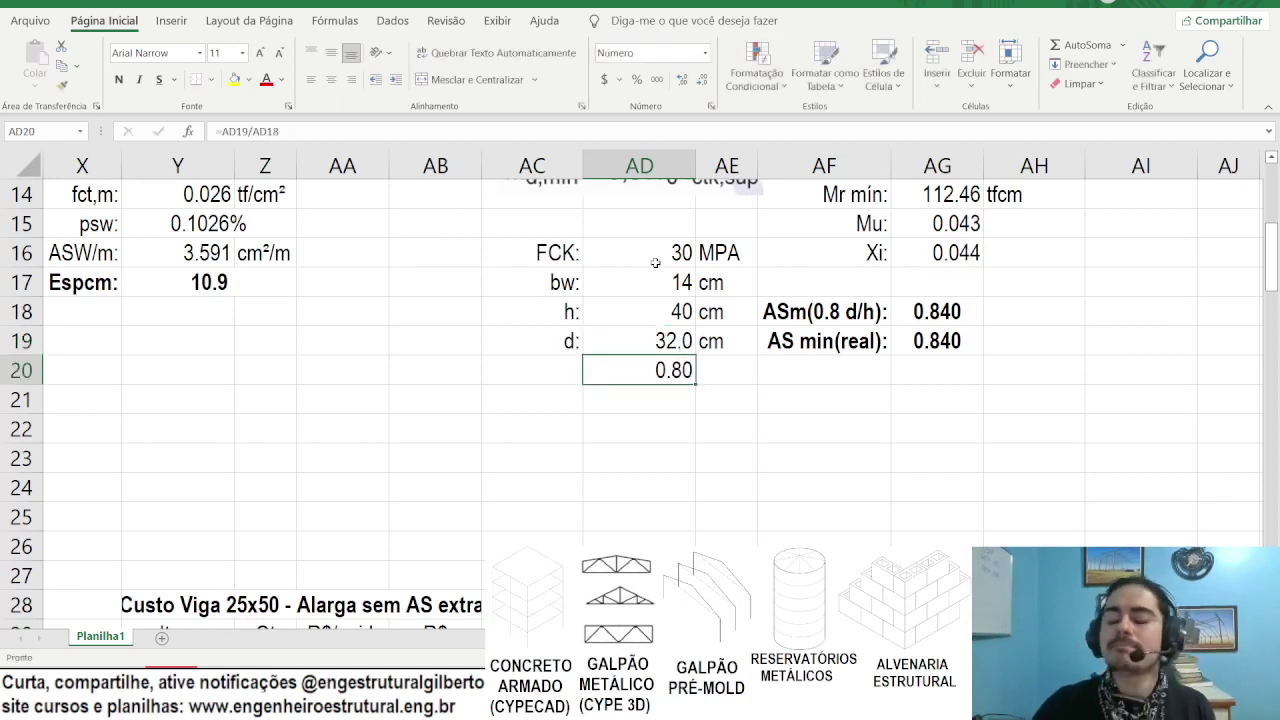
# Step: Set FCK to 35 MPa in the minimum moment calculation and inspect the ASm(0.8 d/h) formula
pyautogui.press('Up')
pyautogui.press('Up')
pyautogui.press('Down')
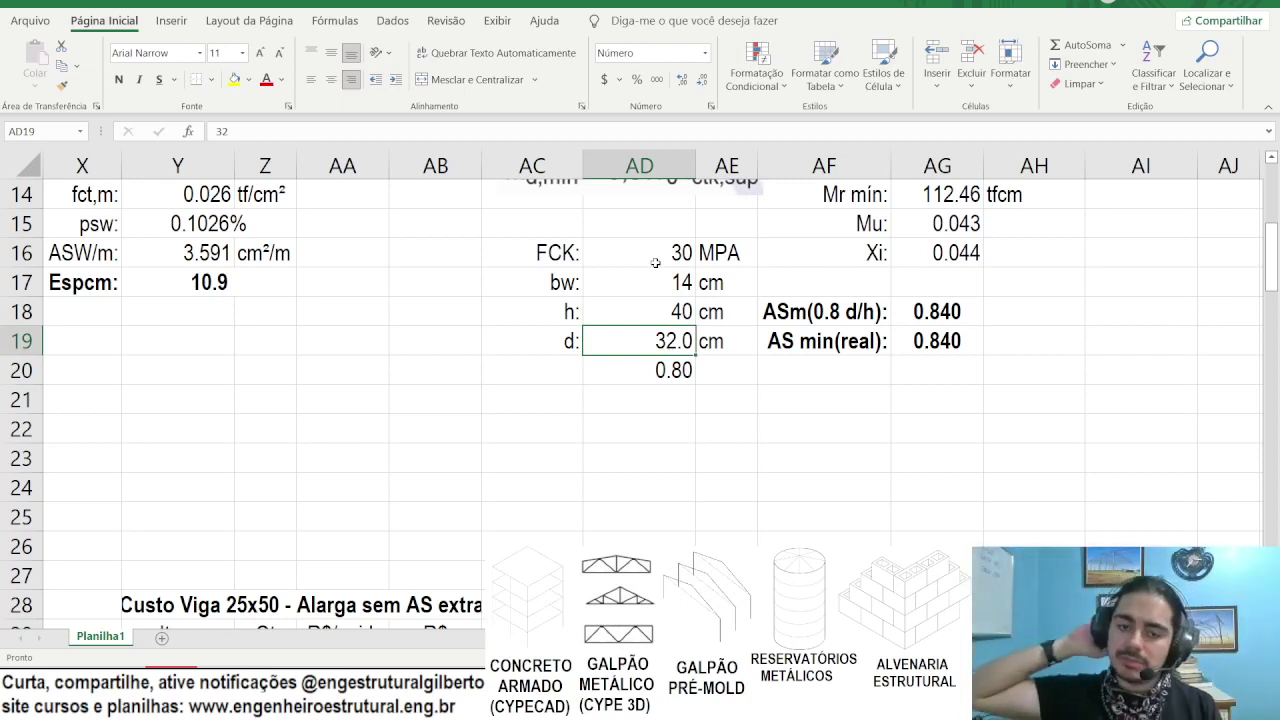
pyautogui.click(655, 262)
pyautogui.write('35')
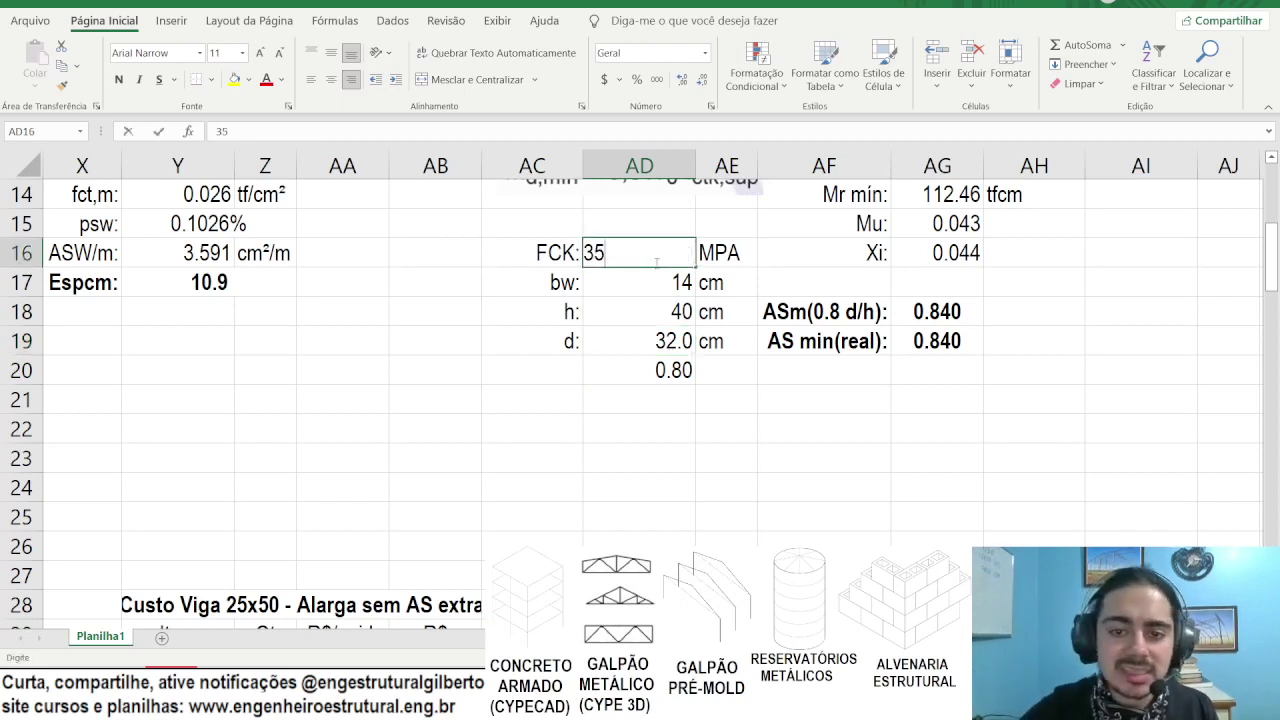
pyautogui.press('Return')
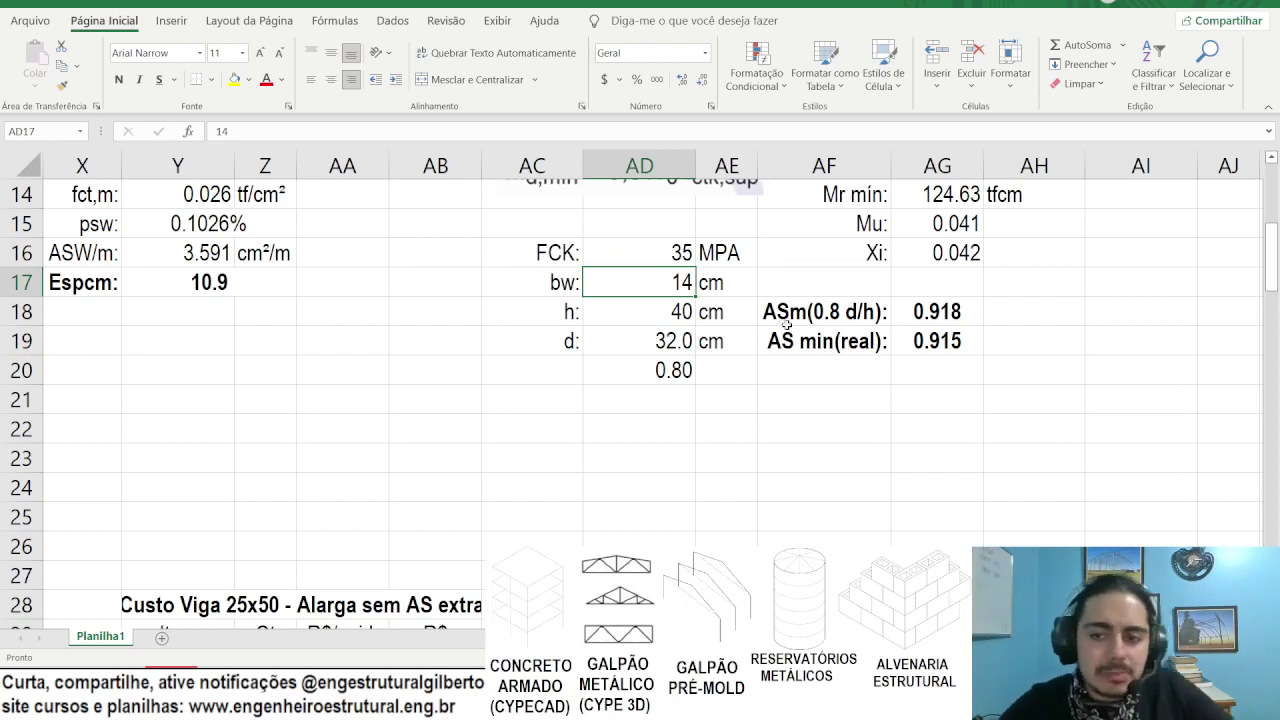
pyautogui.click(925, 310)
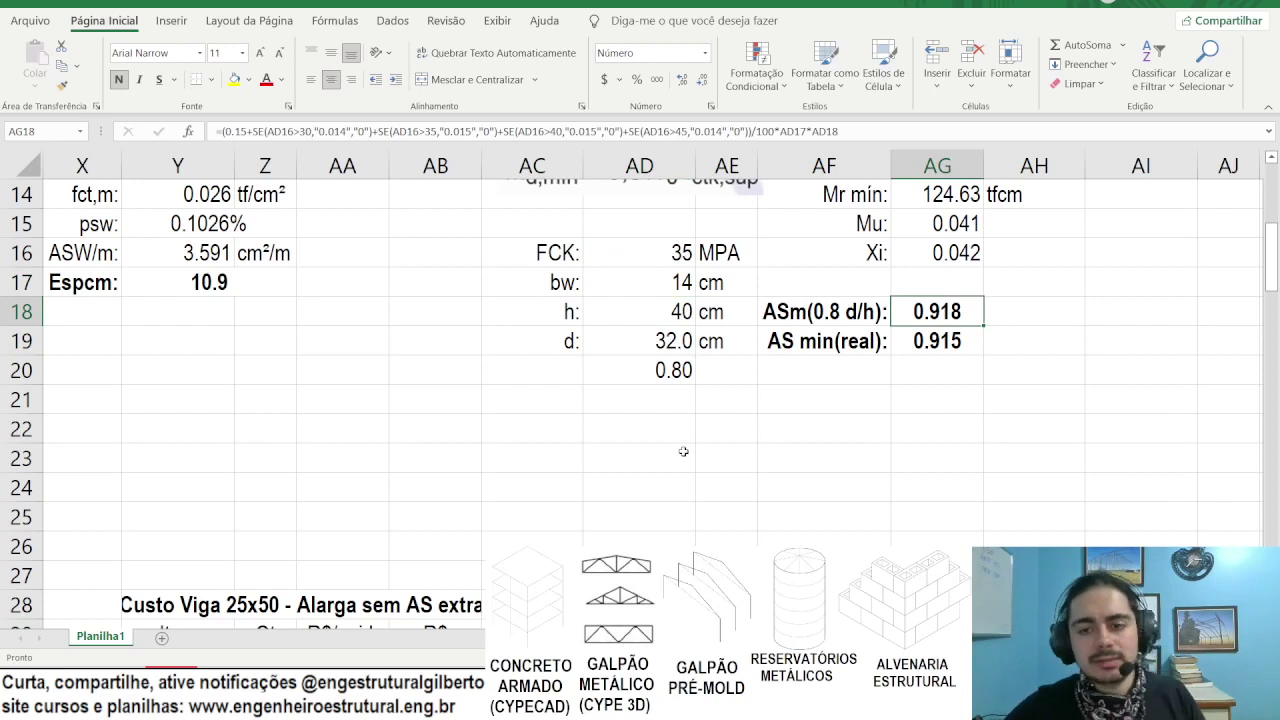
# Step: Undo the FCK and d changes in the minimum moment calculation
pyautogui.hotkey('ctrl', 'z')
pyautogui.hotkey('ctrl', 'z')
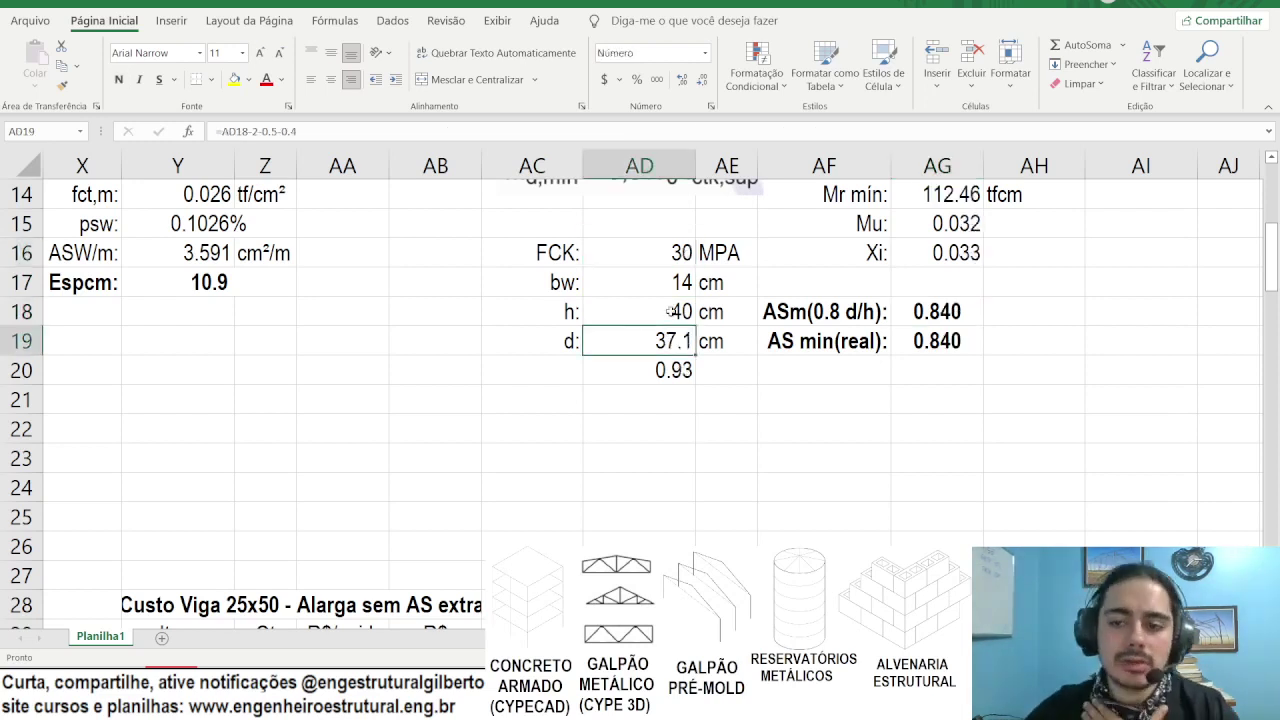
# Step: Set FCK to 35 MPa while keeping the d formula, and check the AS min(real) result
pyautogui.click(664, 273)
pyautogui.click(660, 250)
pyautogui.write('35')
pyautogui.press('Return')
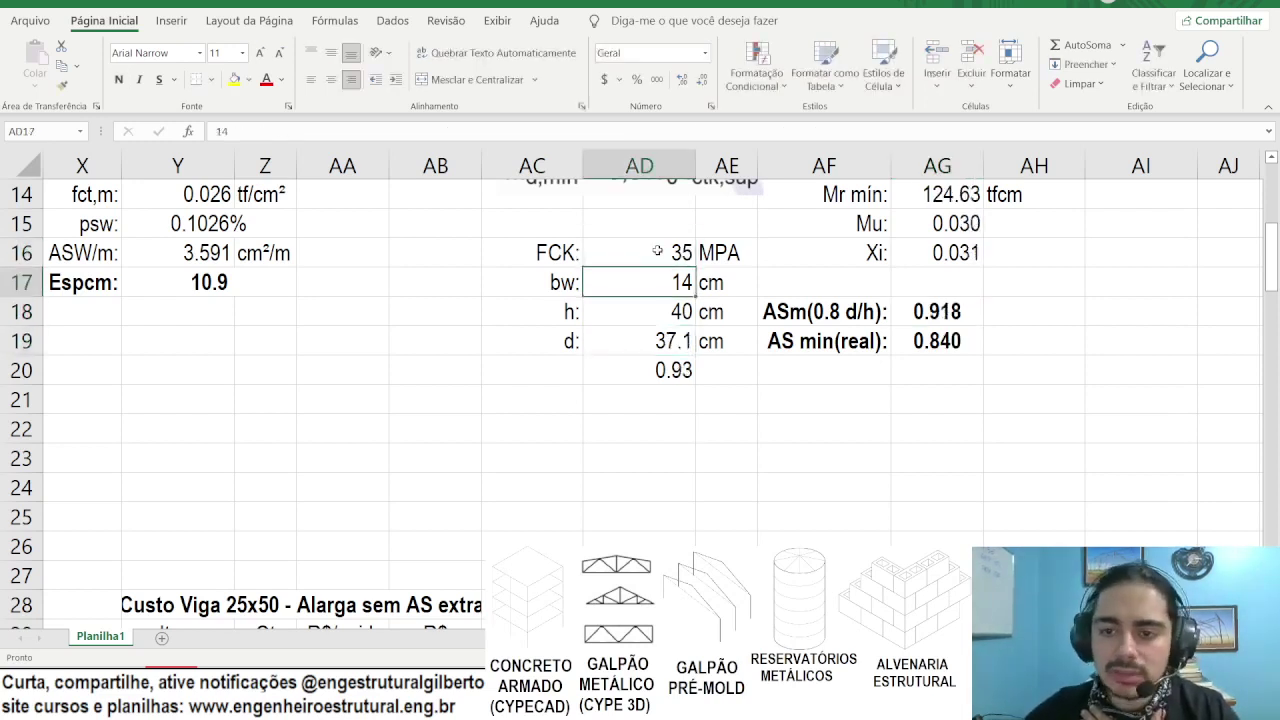
pyautogui.click(938, 347)
pyautogui.click(771, 488)
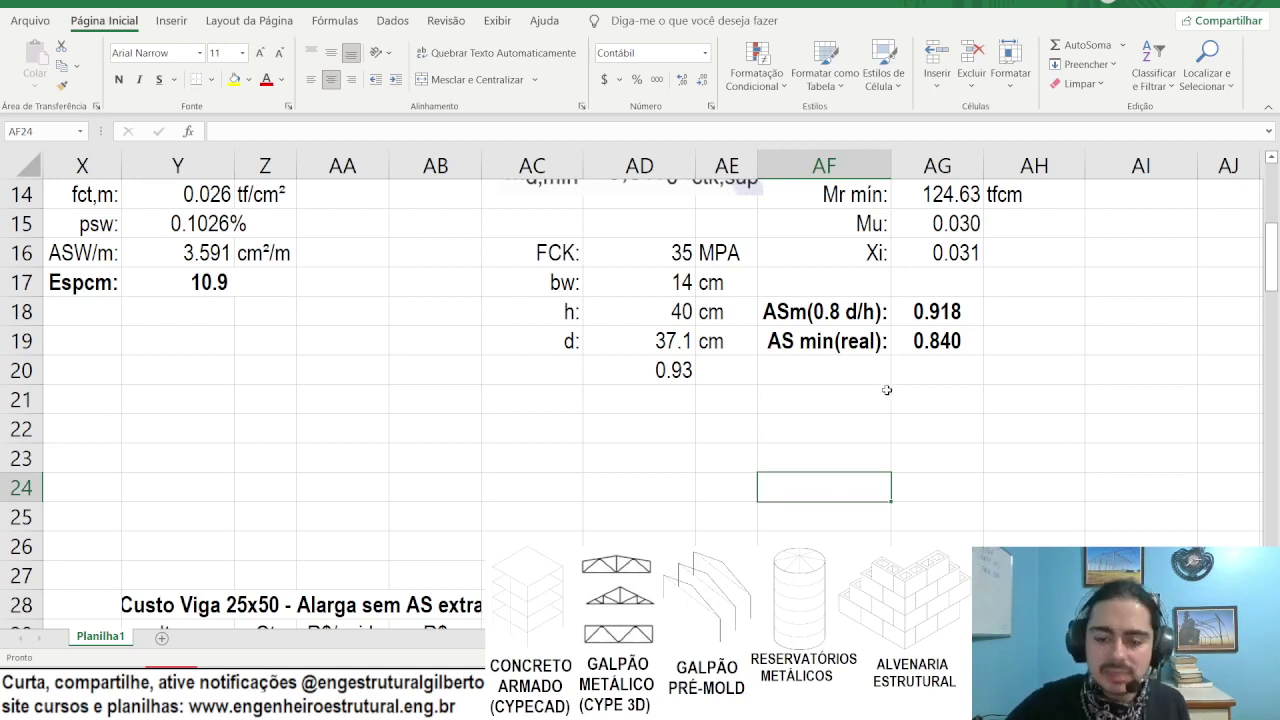
# Step: Check the minimum flexural reinforcement rates in Table 17.3 of the standard's PDF and return to the Excel spreadsheet
pyautogui.hotkey('alt', 'Tab')
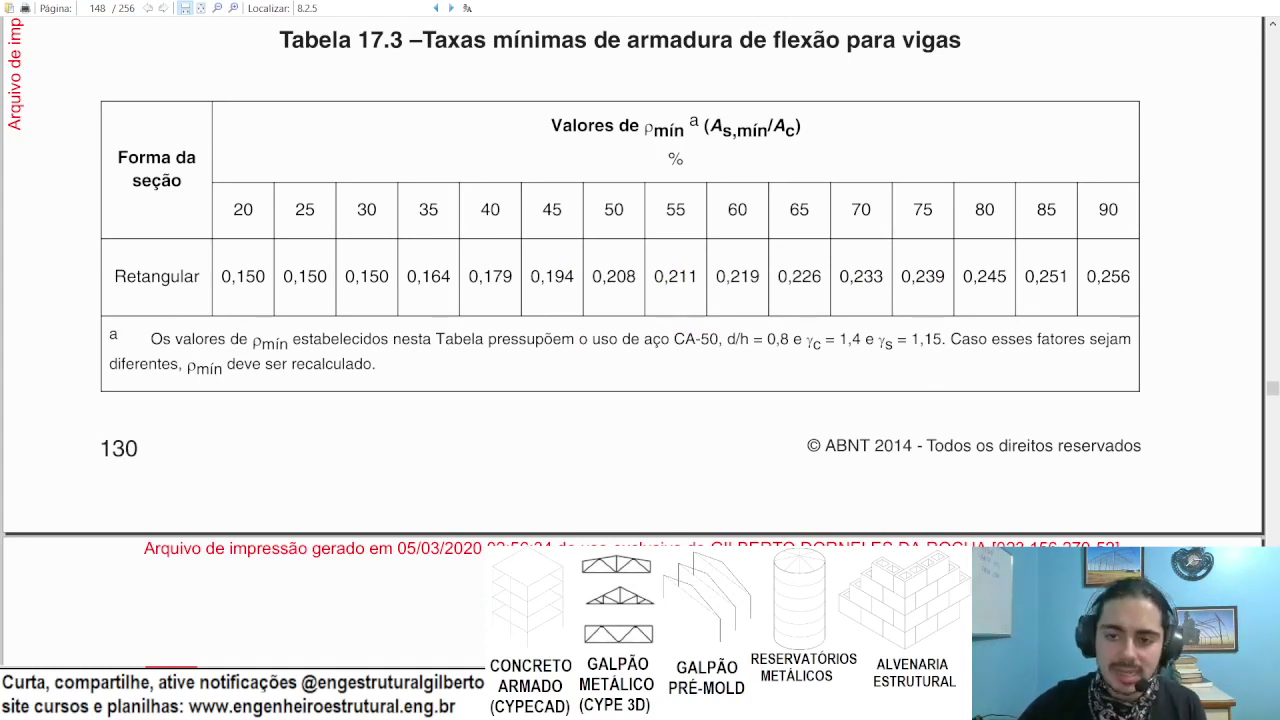
pyautogui.hotkey('alt', 'Tab')
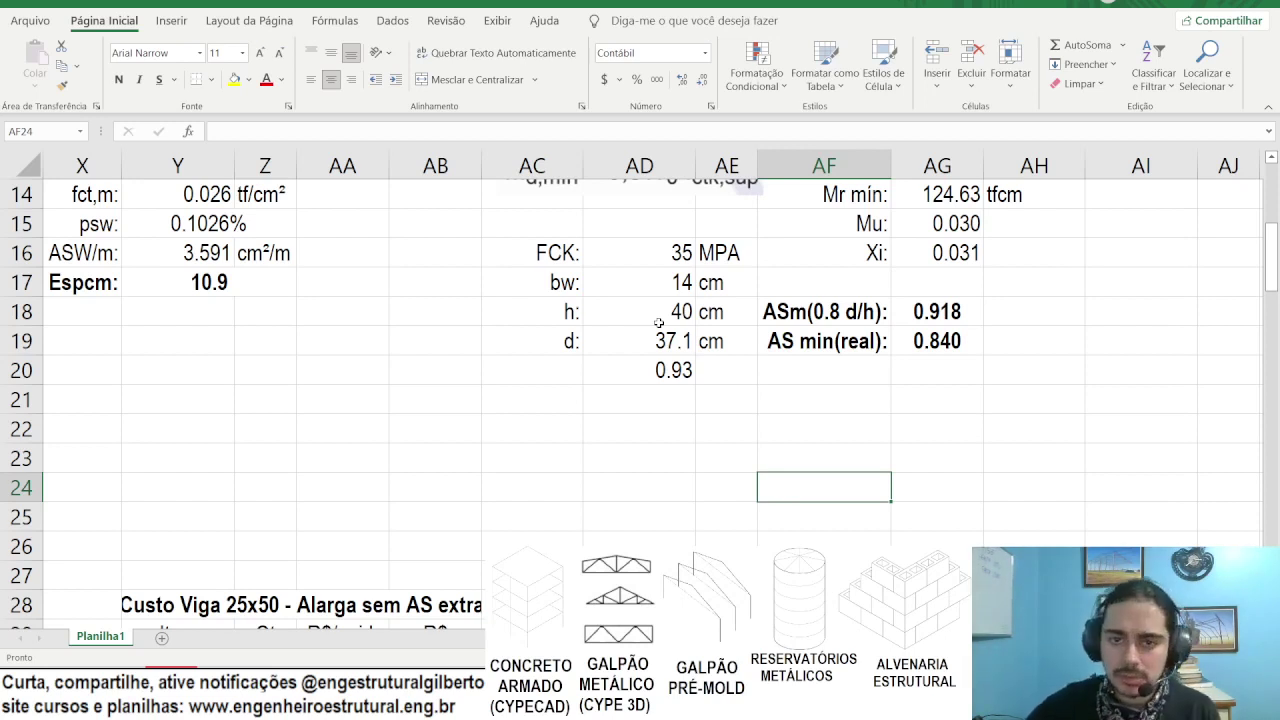
# Step: Set FCK to 30 MPa, bw to 100 cm and h to 10 cm in the minimum moment calculation
pyautogui.click(656, 253)
pyautogui.write('30')
pyautogui.press('Return')
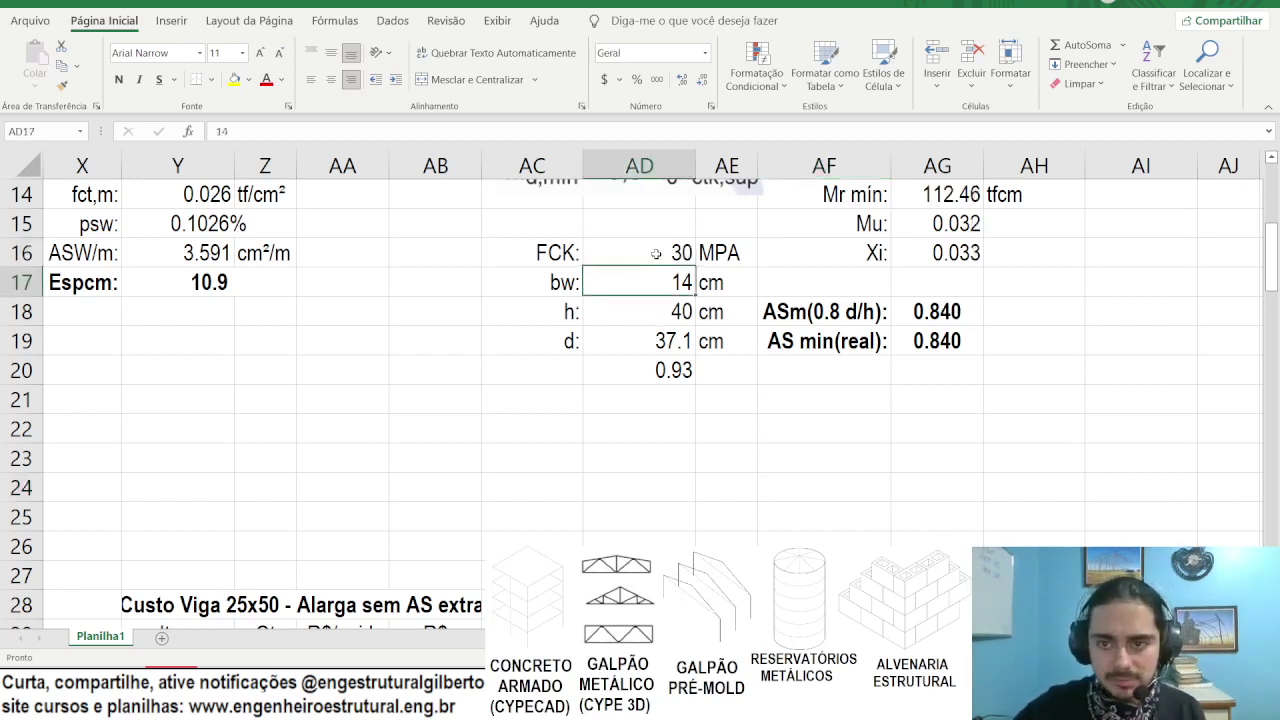
pyautogui.write('100')
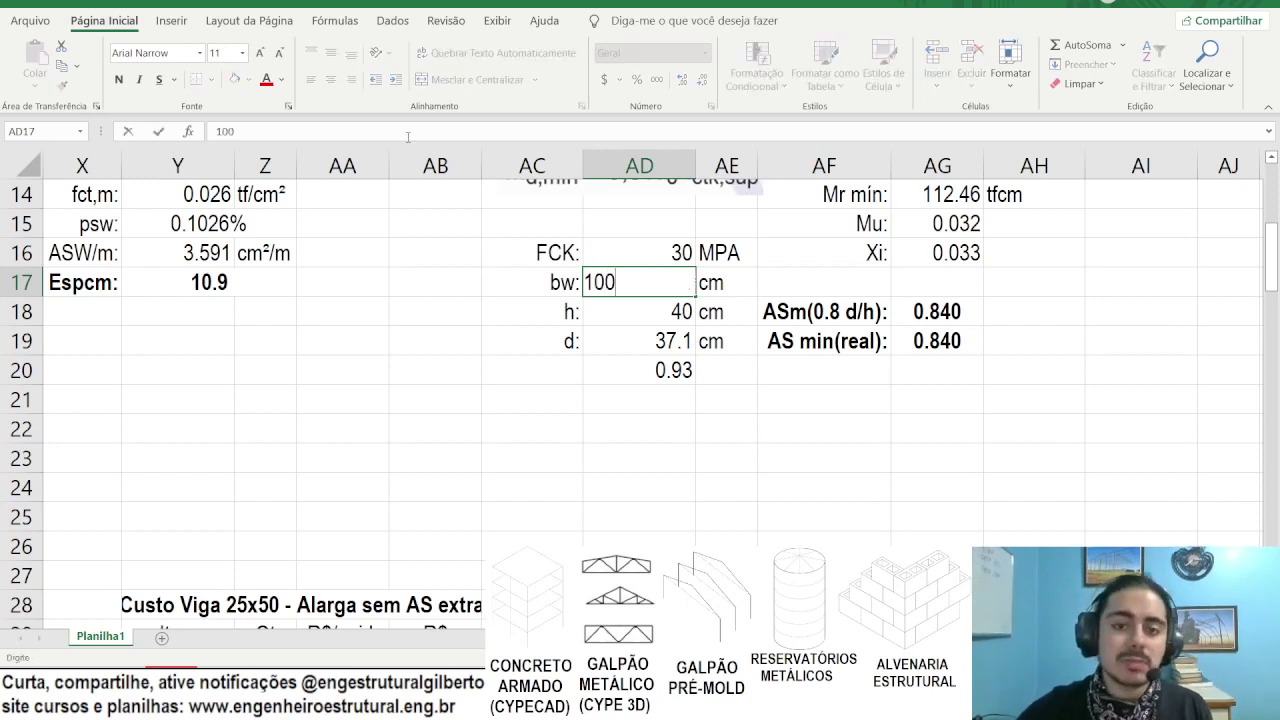
pyautogui.press('Return')
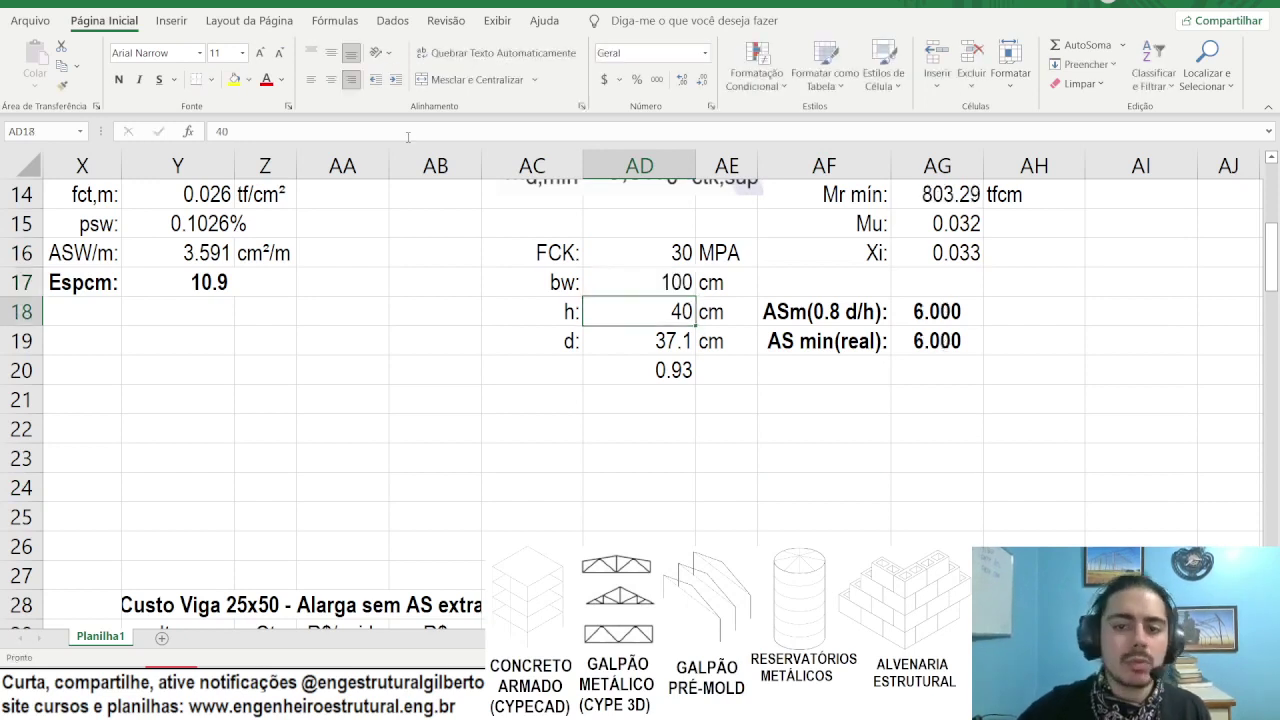
pyautogui.write('10')
pyautogui.press('Return')
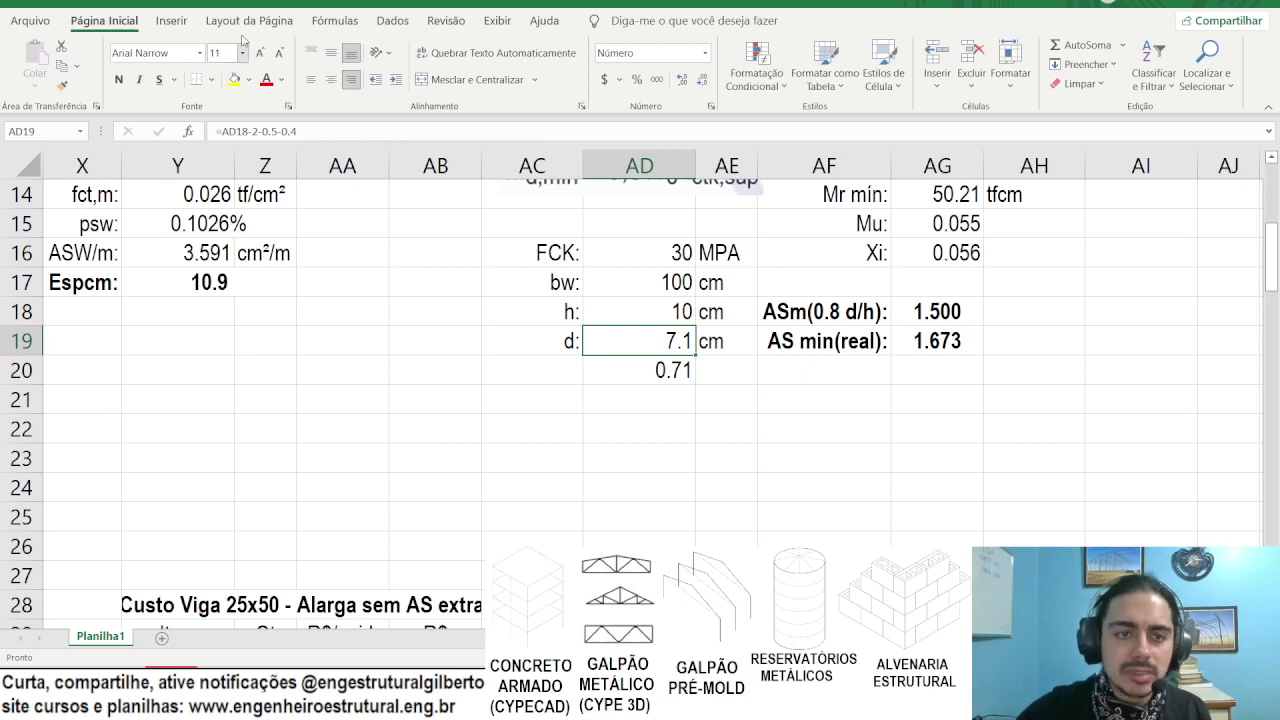
# Step: Change the effective depth formula in the minimum moment calculation to =AD18-1.5-0.4
pyautogui.click(487, 127)
pyautogui.hotkey('shift', 'Left')
pyautogui.hotkey('shift', 'Left')
pyautogui.hotkey('shift', 'Left')
pyautogui.hotkey('shift', 'Left')
pyautogui.hotkey('shift', 'Left')
pyautogui.hotkey('shift', 'Left')
pyautogui.hotkey('shift', 'Left')
pyautogui.hotkey('shift', 'Left')
pyautogui.hotkey('shift', 'Left')
pyautogui.write('1')
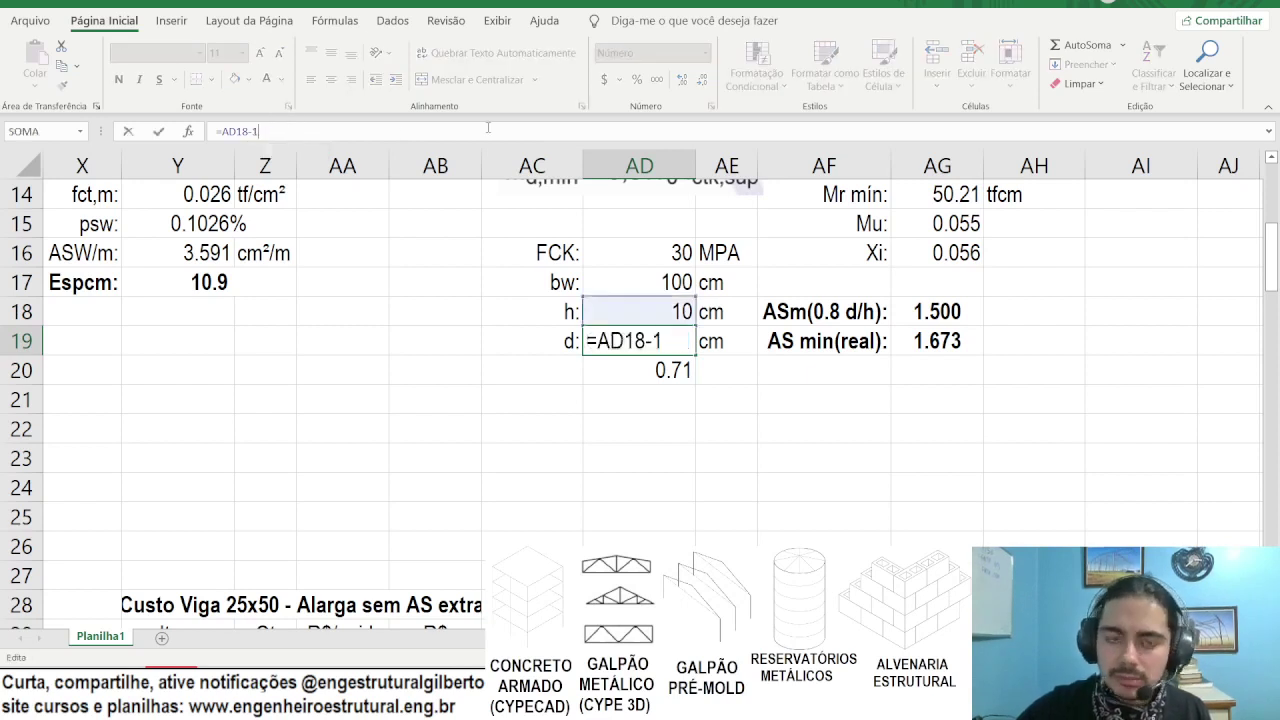
pyautogui.write('.5*')
pyautogui.press('BackSpace')
pyautogui.write('-')
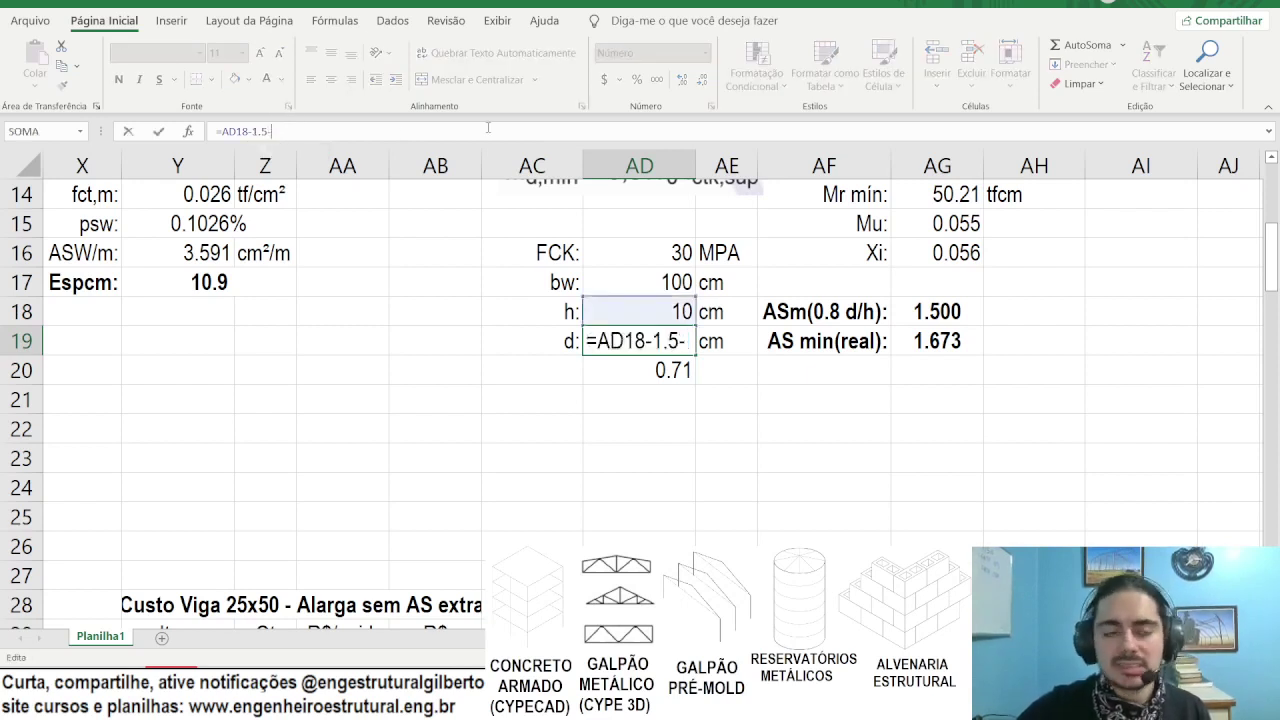
pyautogui.write('0.')
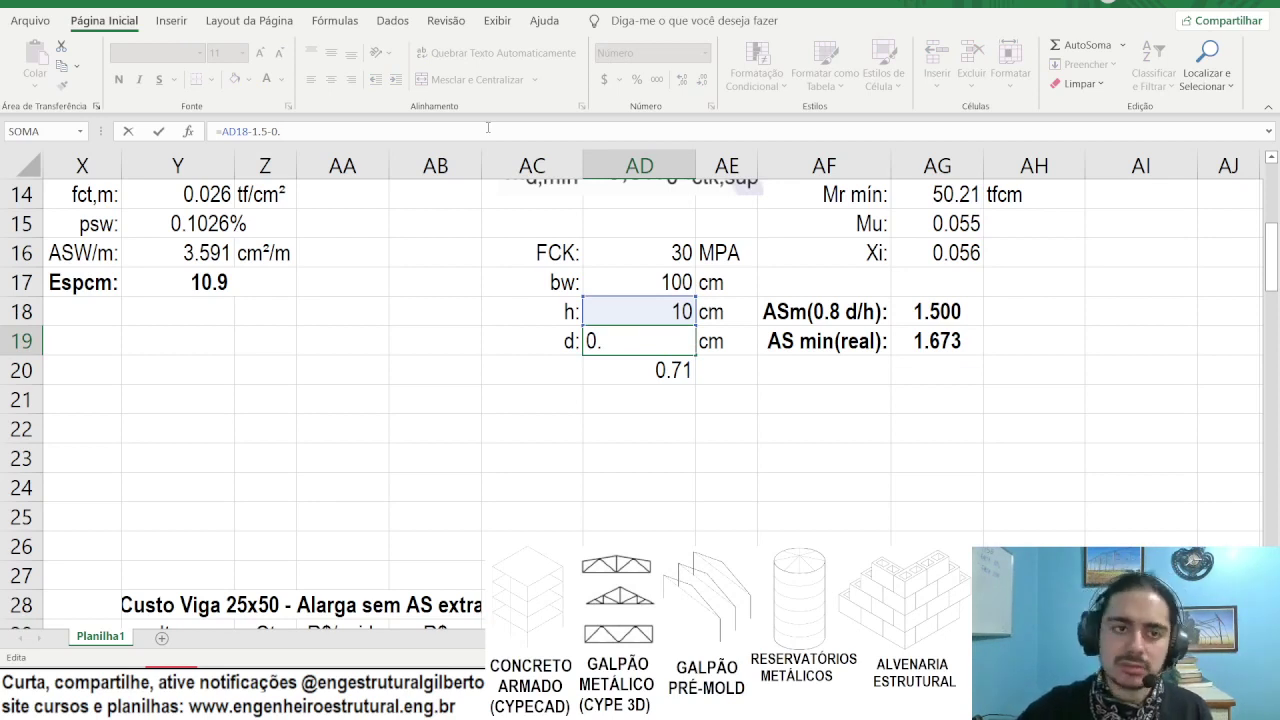
pyautogui.write('4')
pyautogui.press('Return')
pyautogui.press('Up')
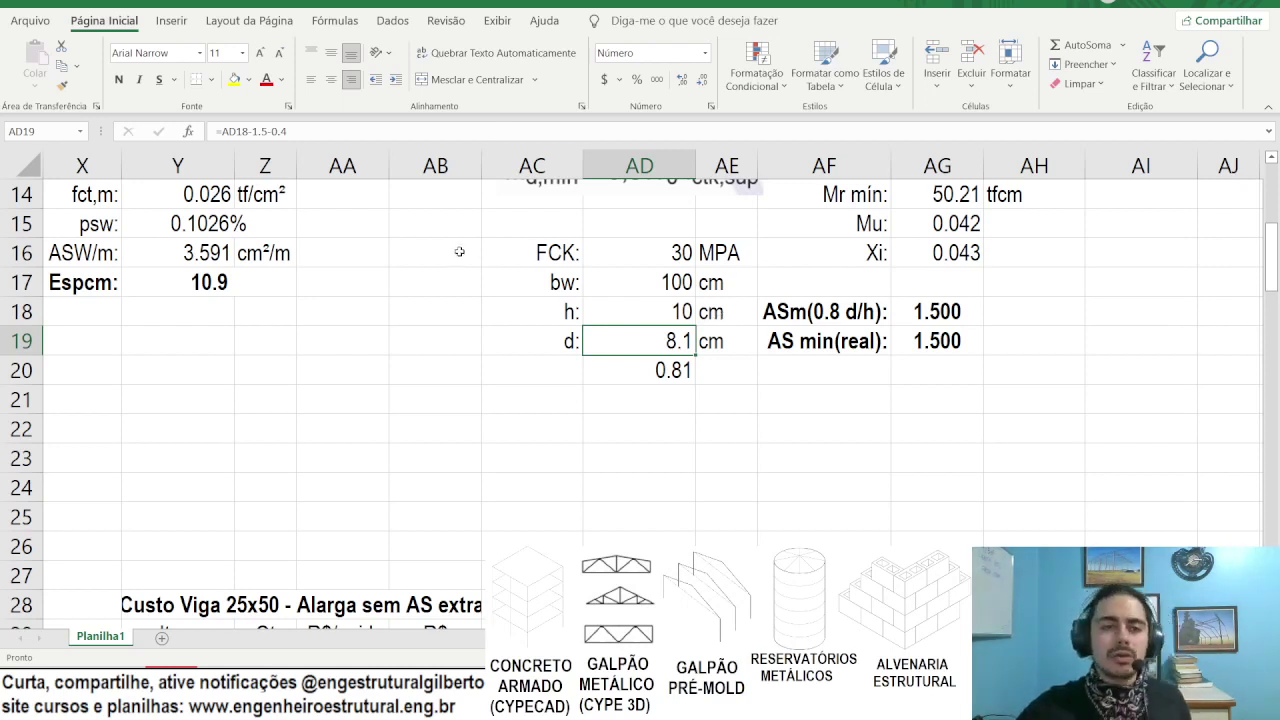
# Step: Replace 1.5 with 2.5 in the effective depth formula and inspect the AS min(real) result
pyautogui.click(254, 131)
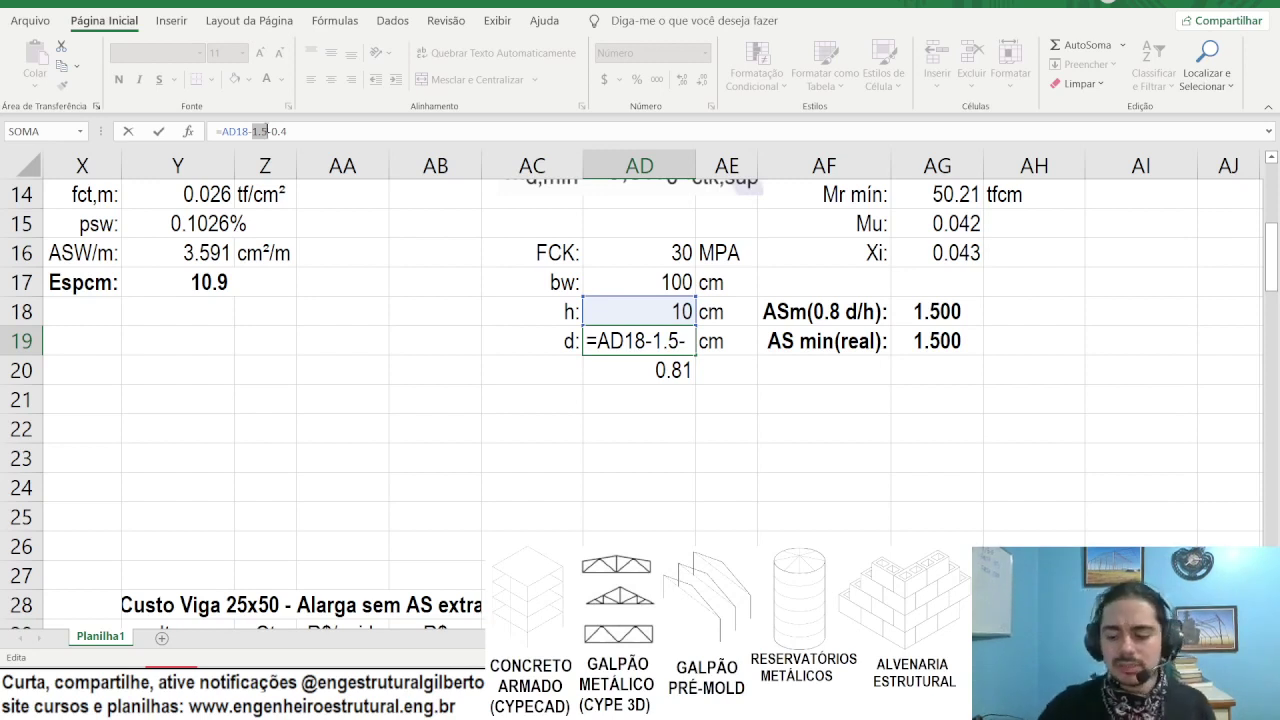
pyautogui.write('2.5')
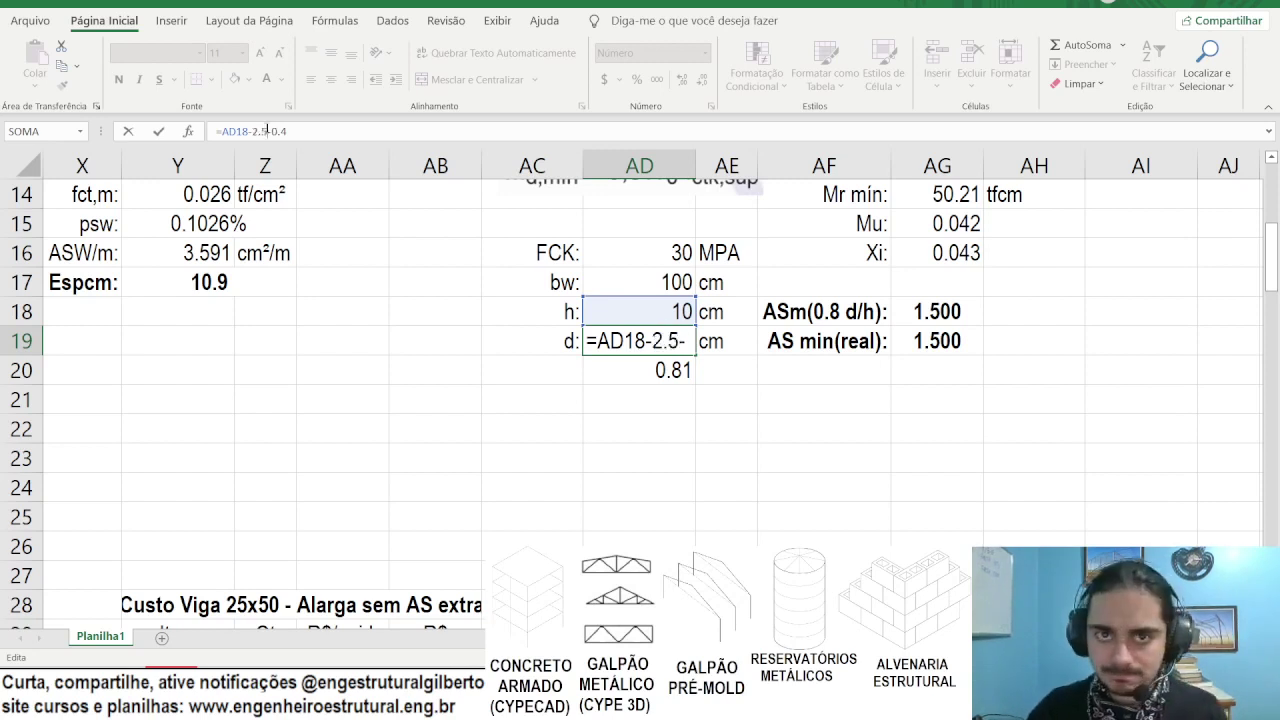
pyautogui.press('Return')
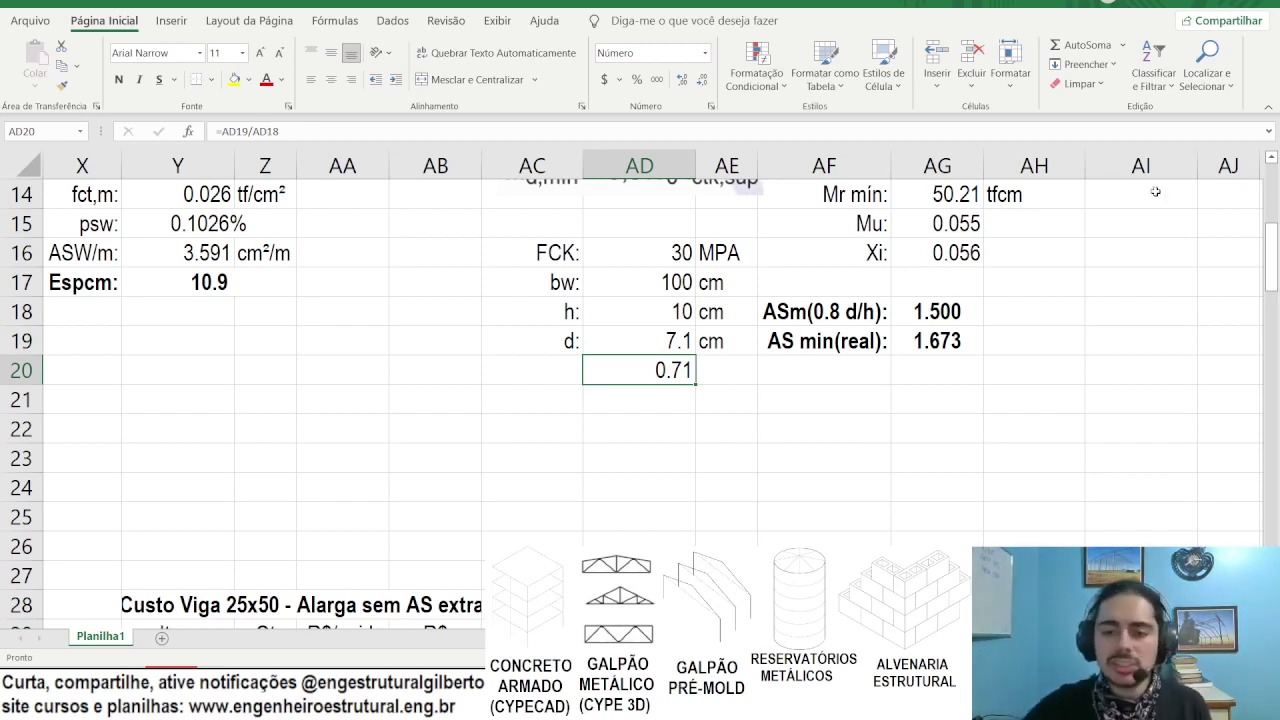
pyautogui.click(952, 340)
pyautogui.click(883, 341)
pyautogui.moveTo(883, 341); pyautogui.dragTo(935, 342)
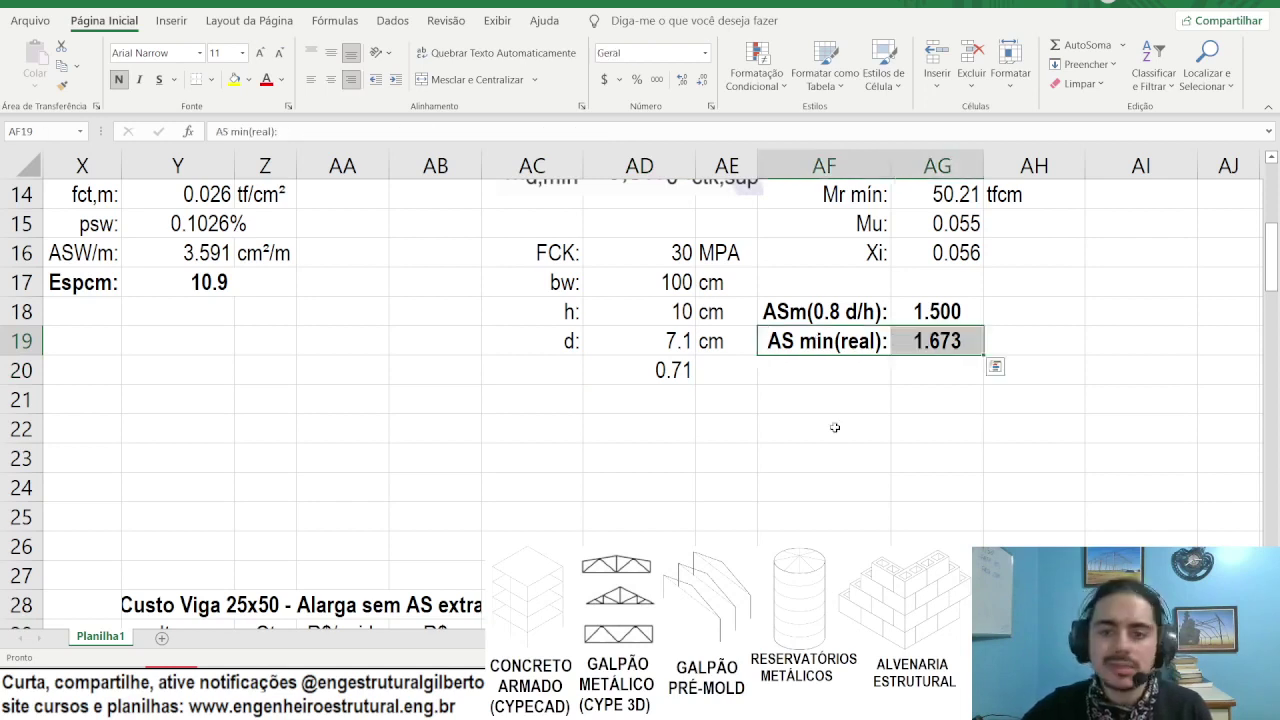
# Step: Set FCK to 25 MPa and check the minimum rates in Table 17.3 of the standard against the spreadsheet results
pyautogui.click(644, 254)
pyautogui.write('25')
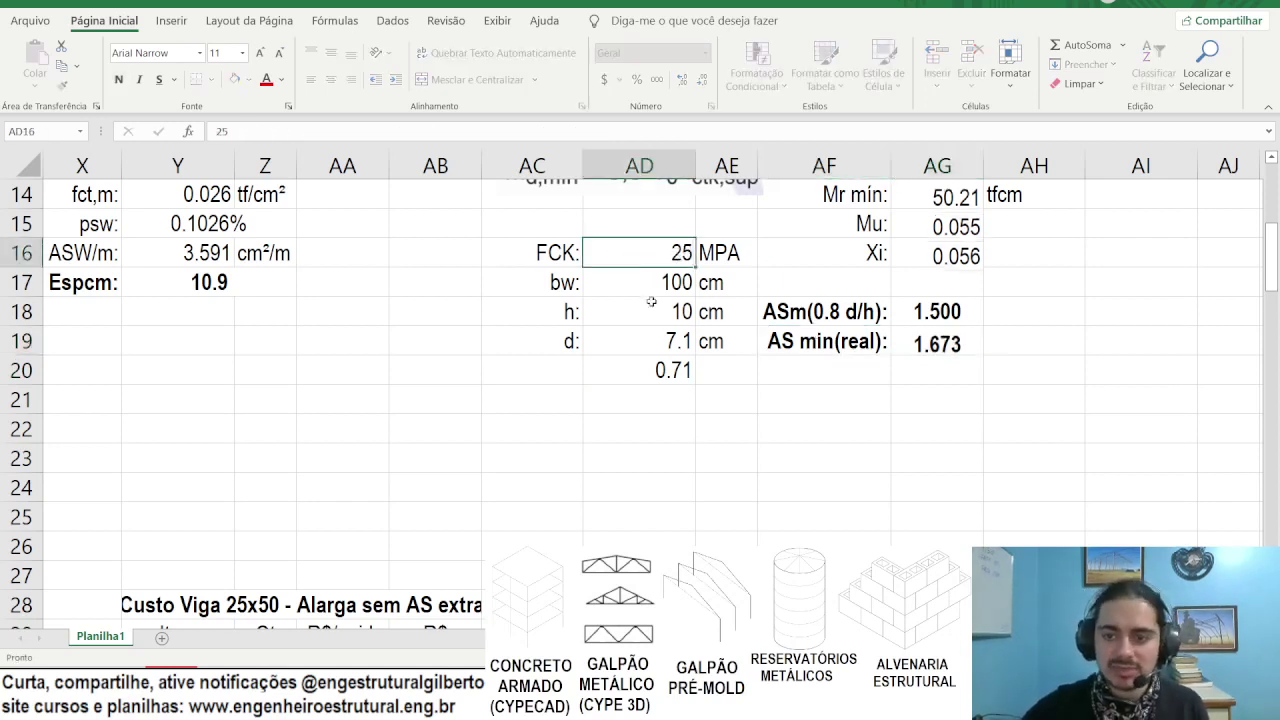
pyautogui.press('Return')
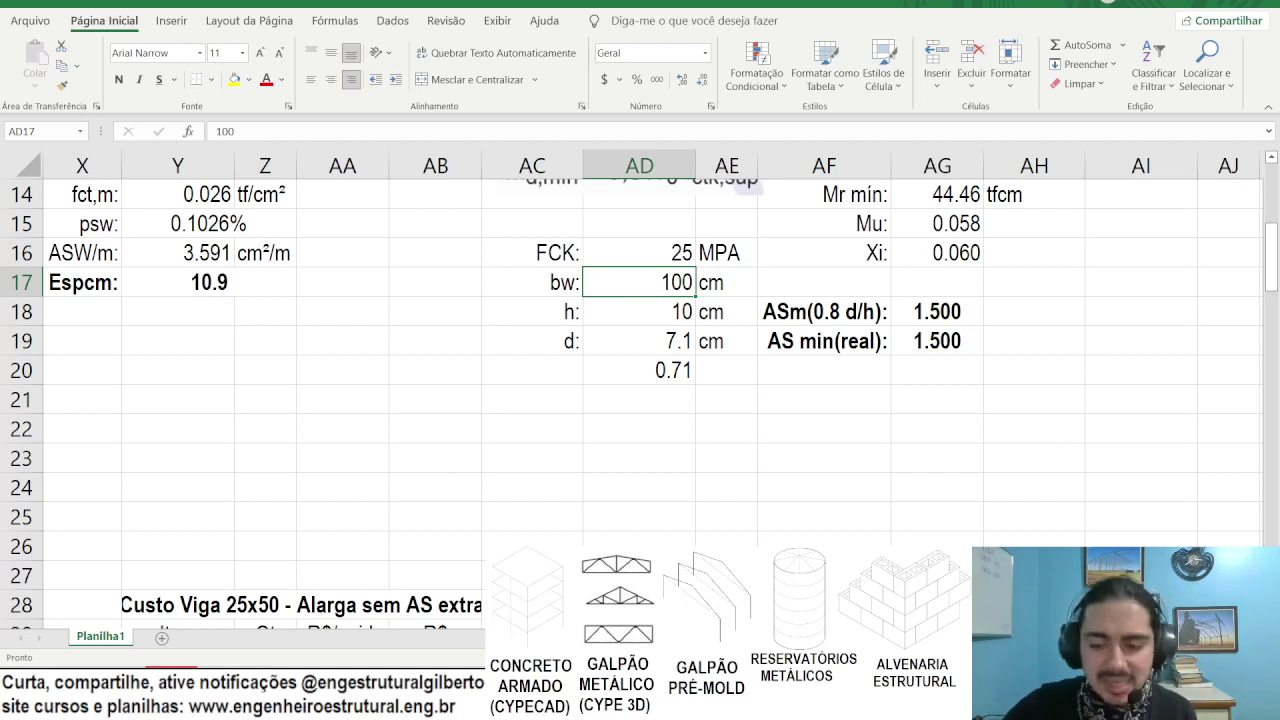
pyautogui.hotkey('alt', 'Tab')
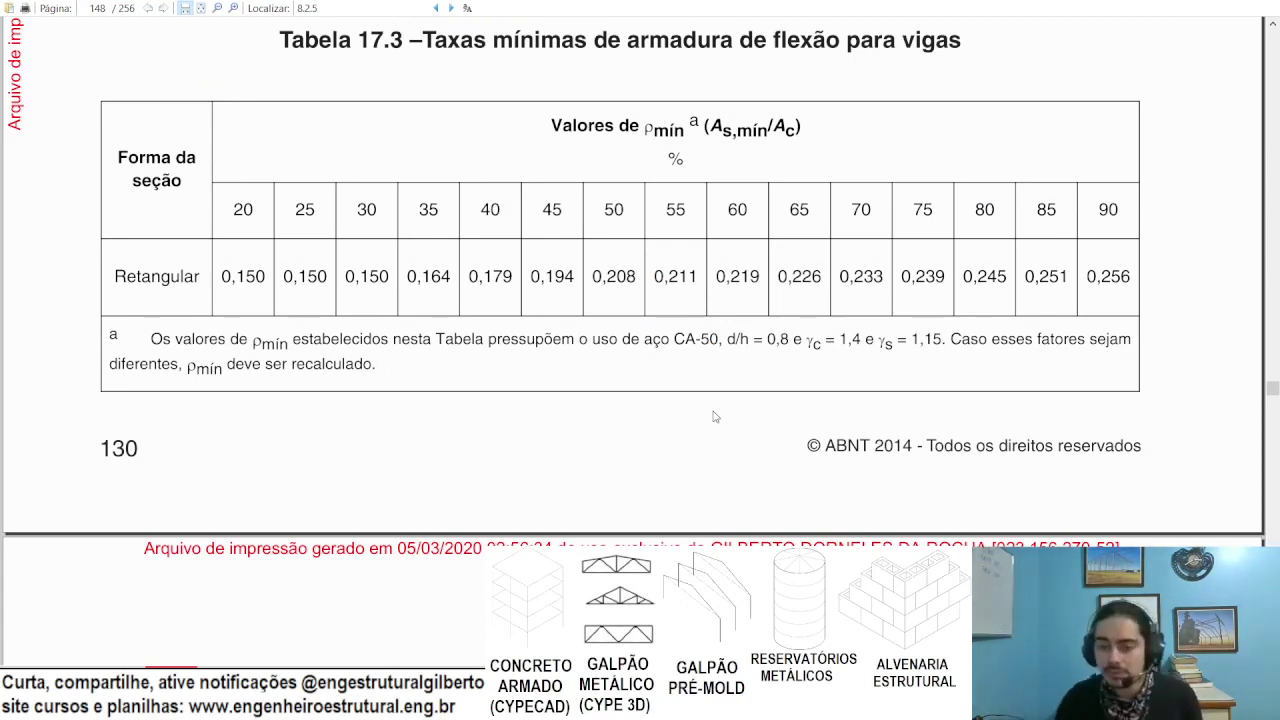
pyautogui.hotkey('alt', 'Tab')
pyautogui.click(742, 458)
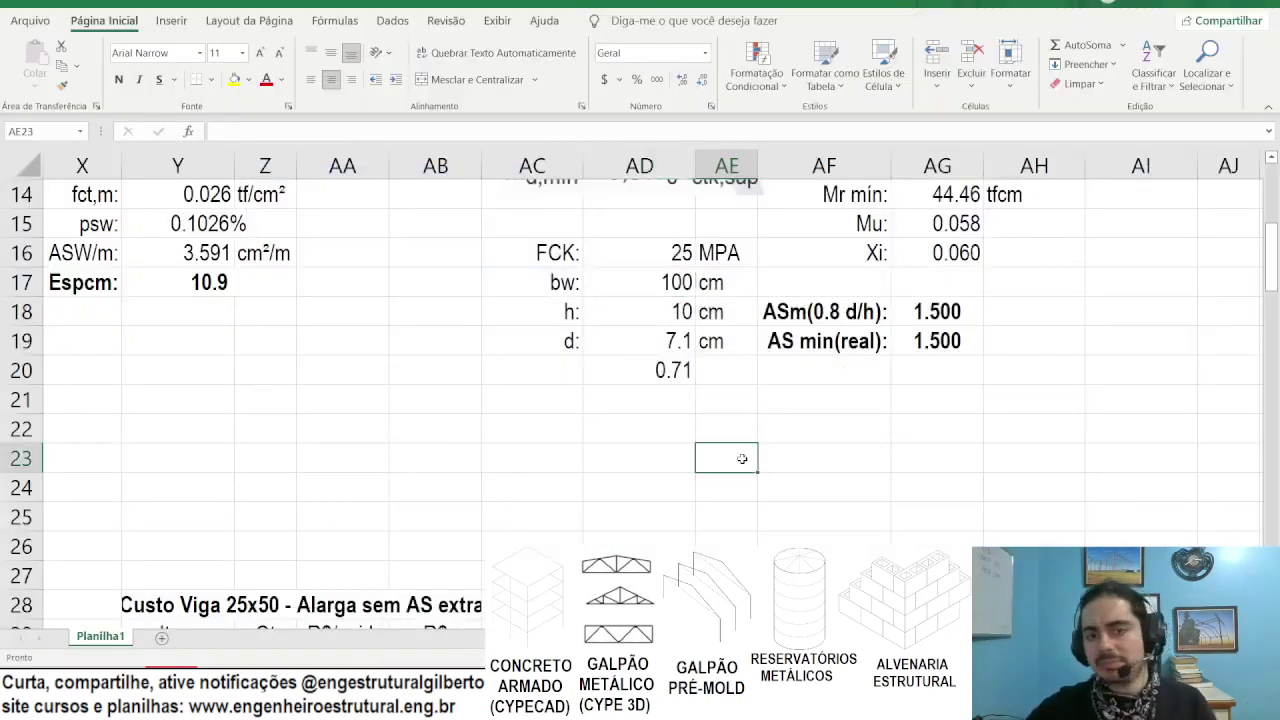
# Step: Undo the last FCK and effective depth formula changes
pyautogui.hotkey('ctrl', 'z')
pyautogui.hotkey('ctrl', 'z')
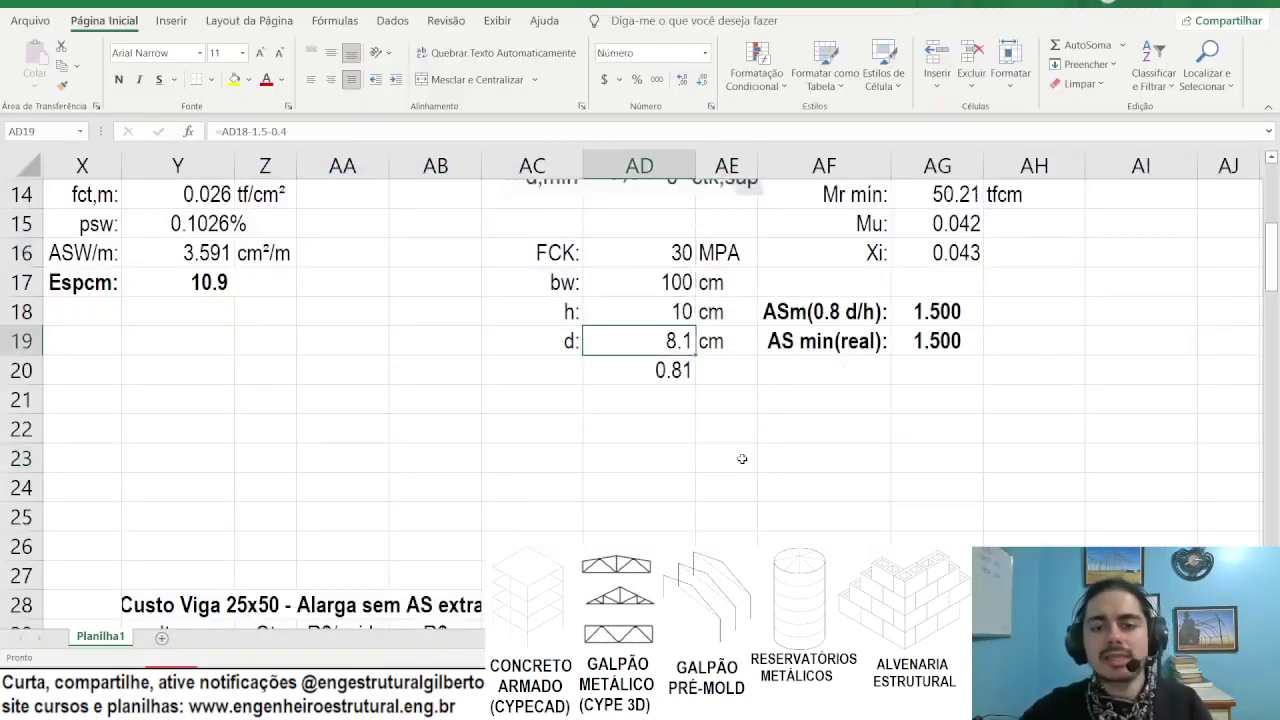
# Step: Replace the 0.4 term in the effective depth formula with half a 0.63 cm bar diameter, giving =AD18-1.5-0.63/2
pyautogui.click(305, 133)
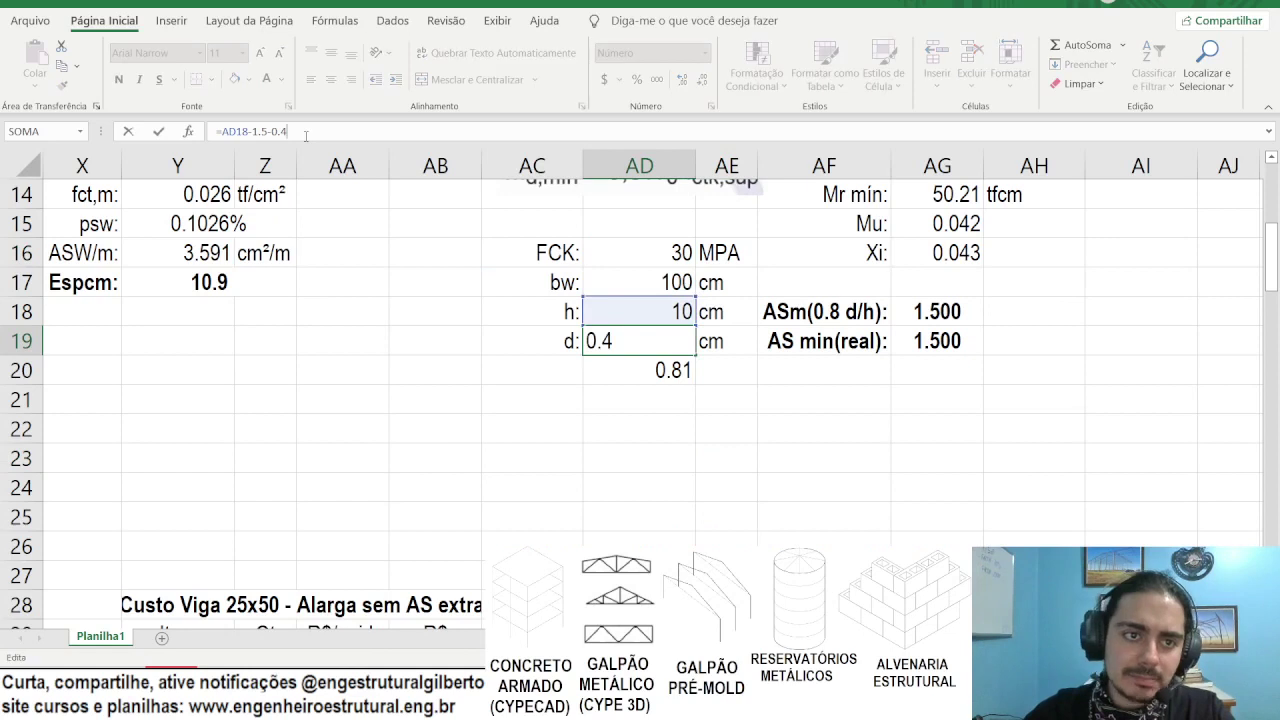
pyautogui.press('BackSpace')
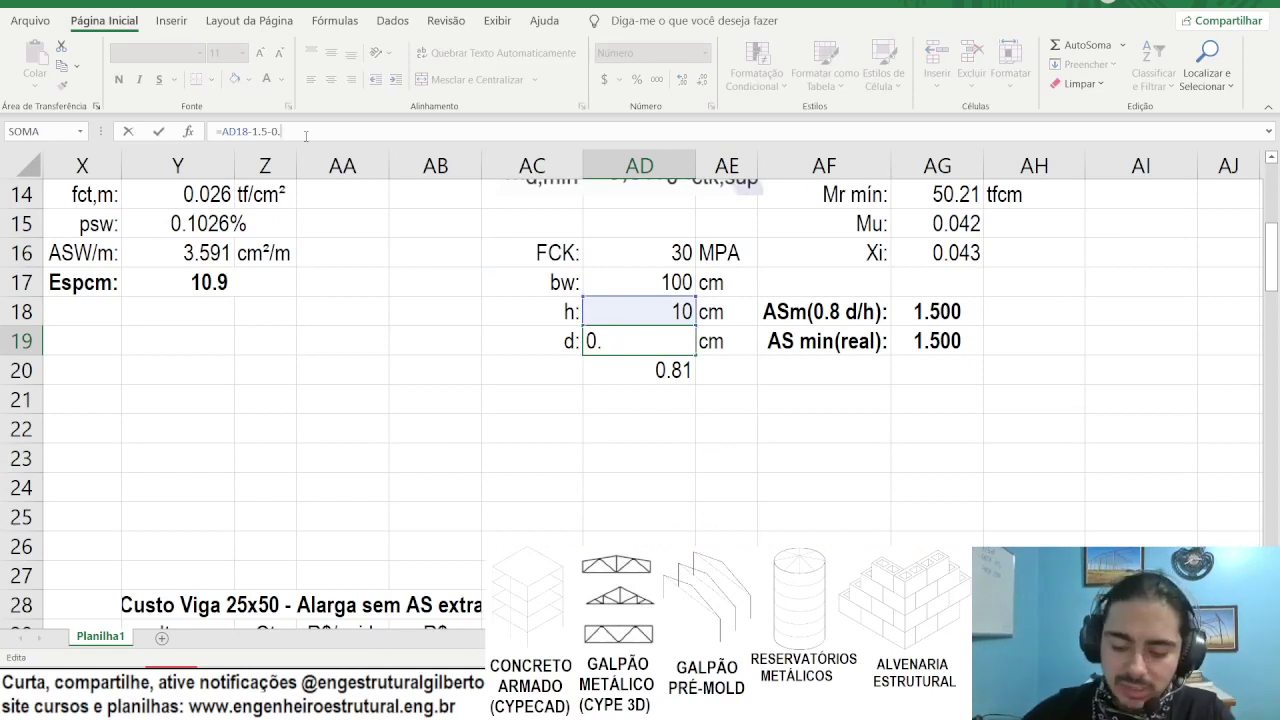
pyautogui.write('63')
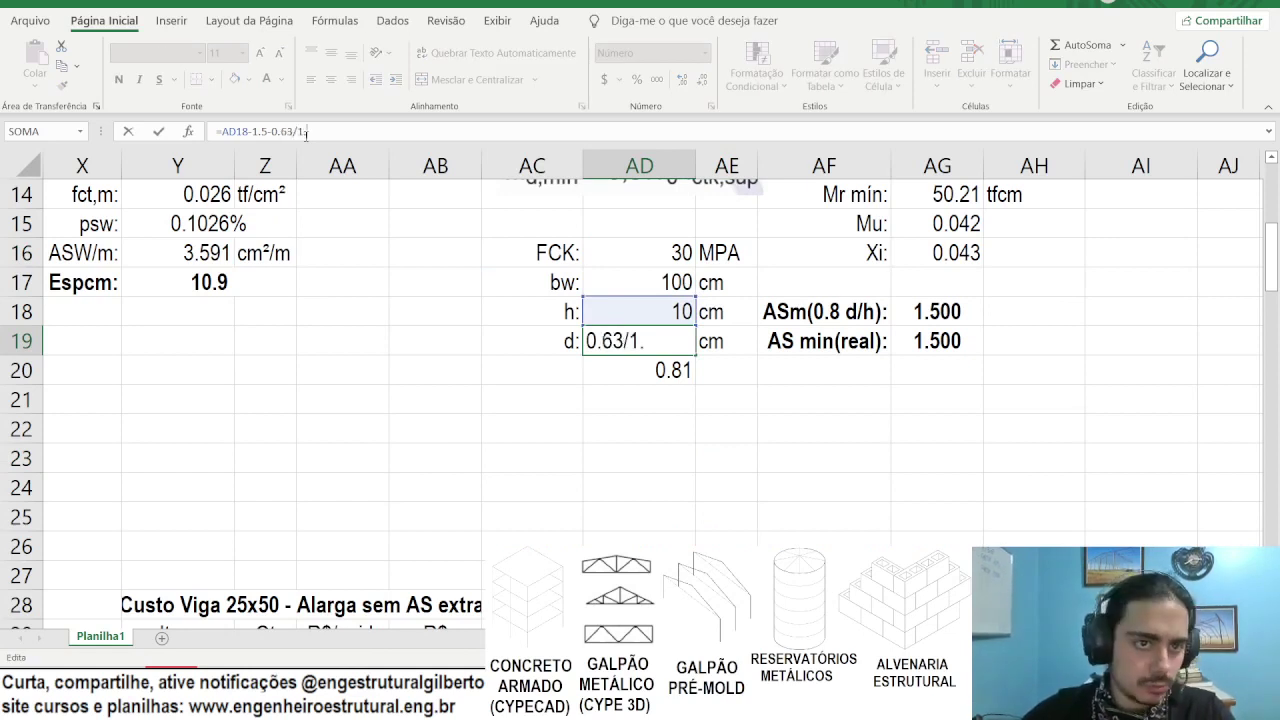
pyautogui.write('/1')
pyautogui.press('BackSpace')
pyautogui.write('2')
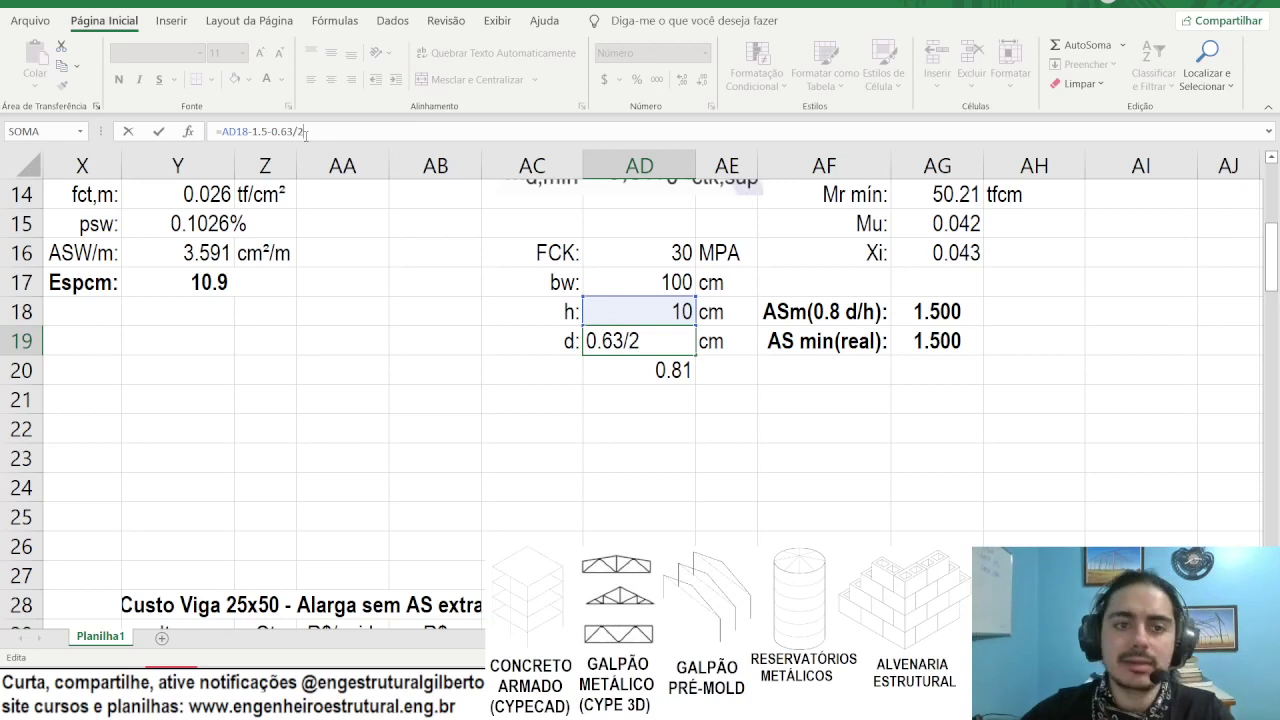
pyautogui.press('Return')
# Step: Set FCK to 35 MPa for the 100 x 10 cm section and inspect the AS min(real) formula
pyautogui.press('Up')
pyautogui.press('Up')
pyautogui.press('Up')
pyautogui.press('Up')
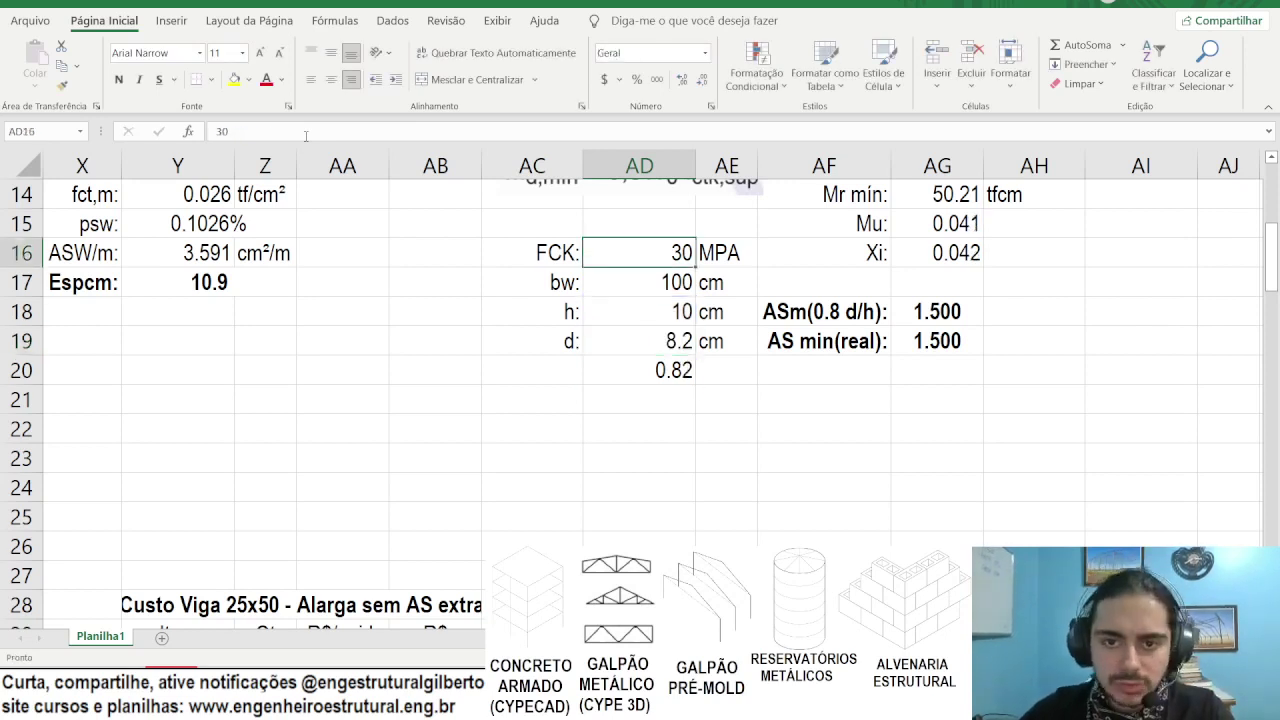
pyautogui.write('35')
pyautogui.press('Return')
pyautogui.press('Up')
pyautogui.press('Right')
pyautogui.press('Right')
pyautogui.press('Down')
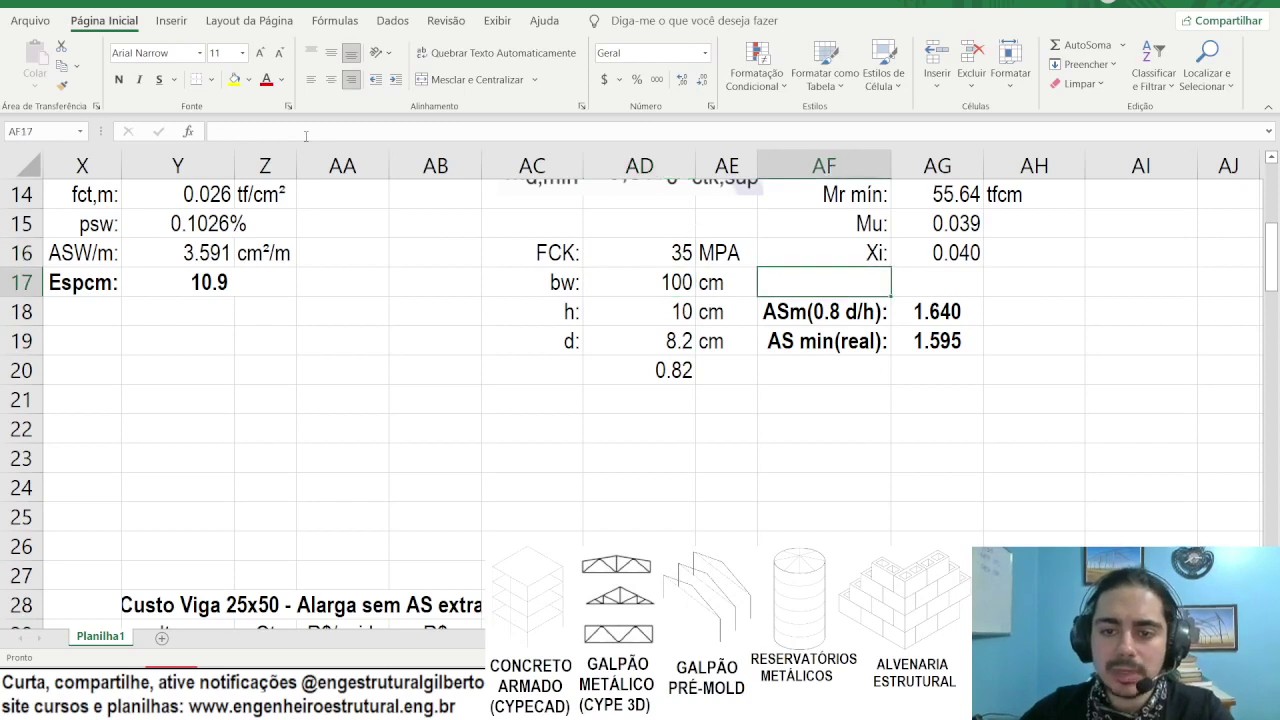
pyautogui.press('Right')
pyautogui.press('Down')
pyautogui.click(968, 348)
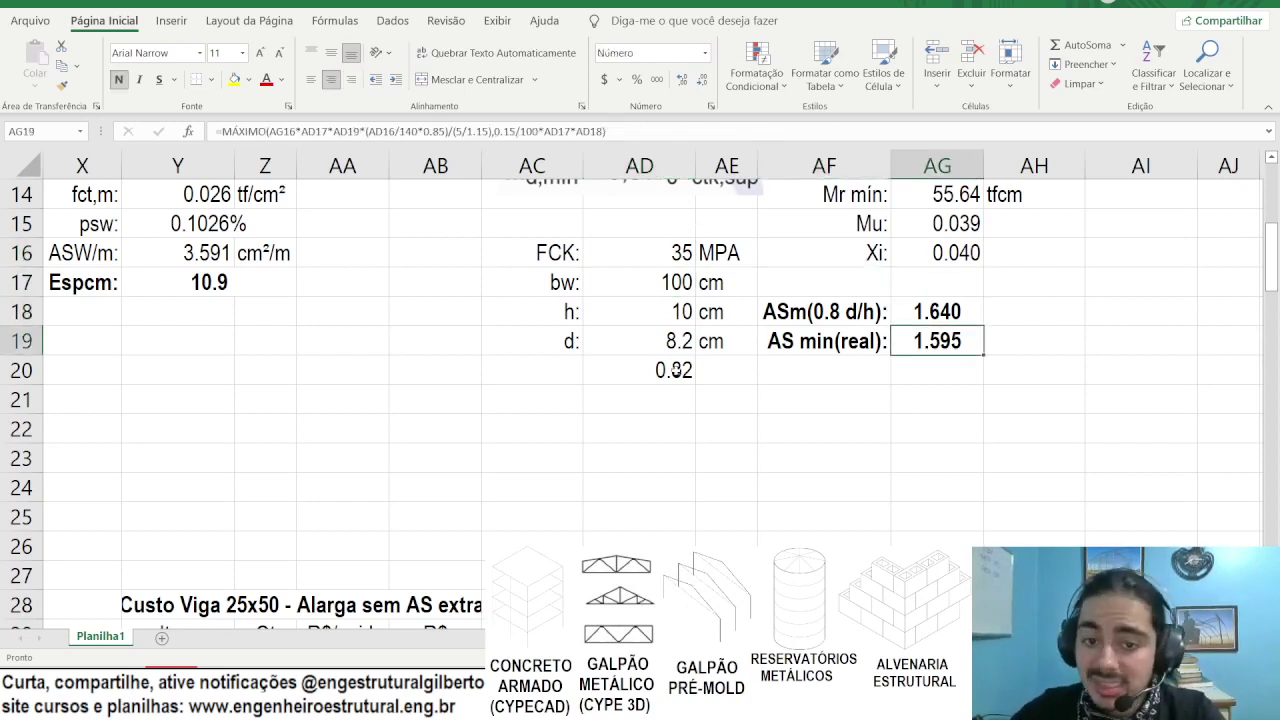
# Step: Change the bar diameter in the effective depth formula to 0.5 and compare the ASm(0.8 d/h) and AS min(real) results
pyautogui.click(676, 371)
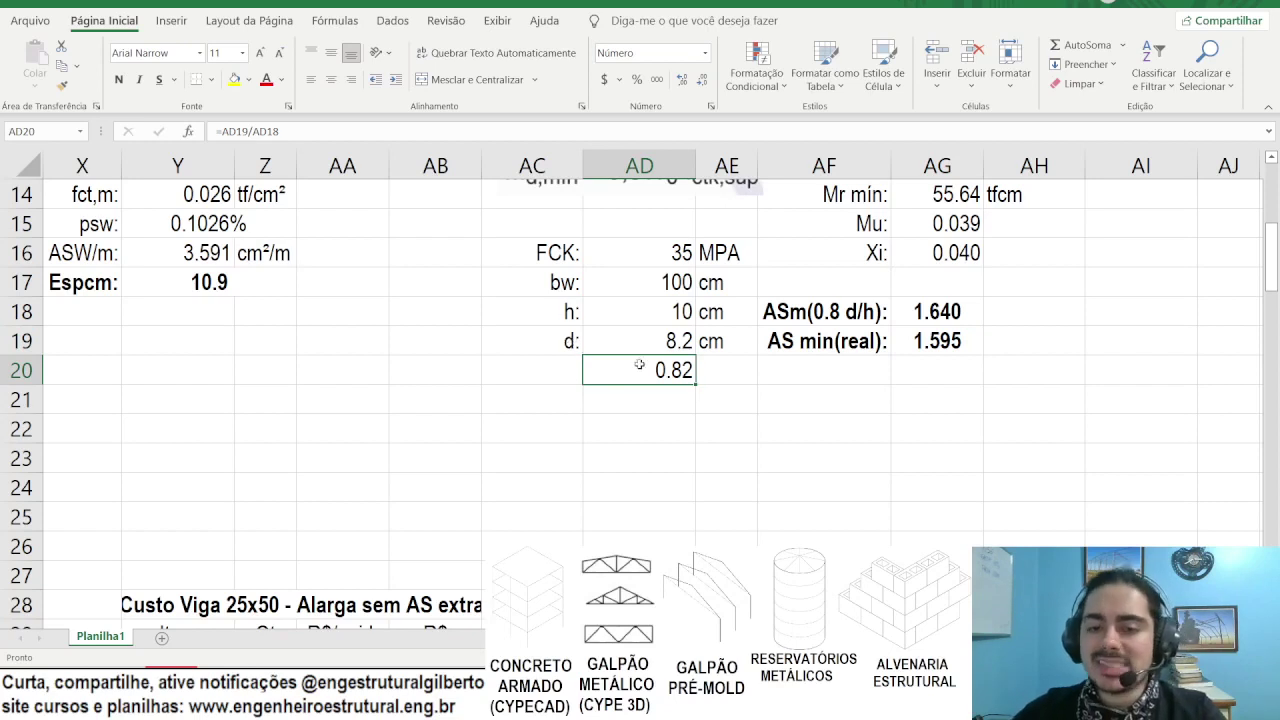
pyautogui.press('Up')
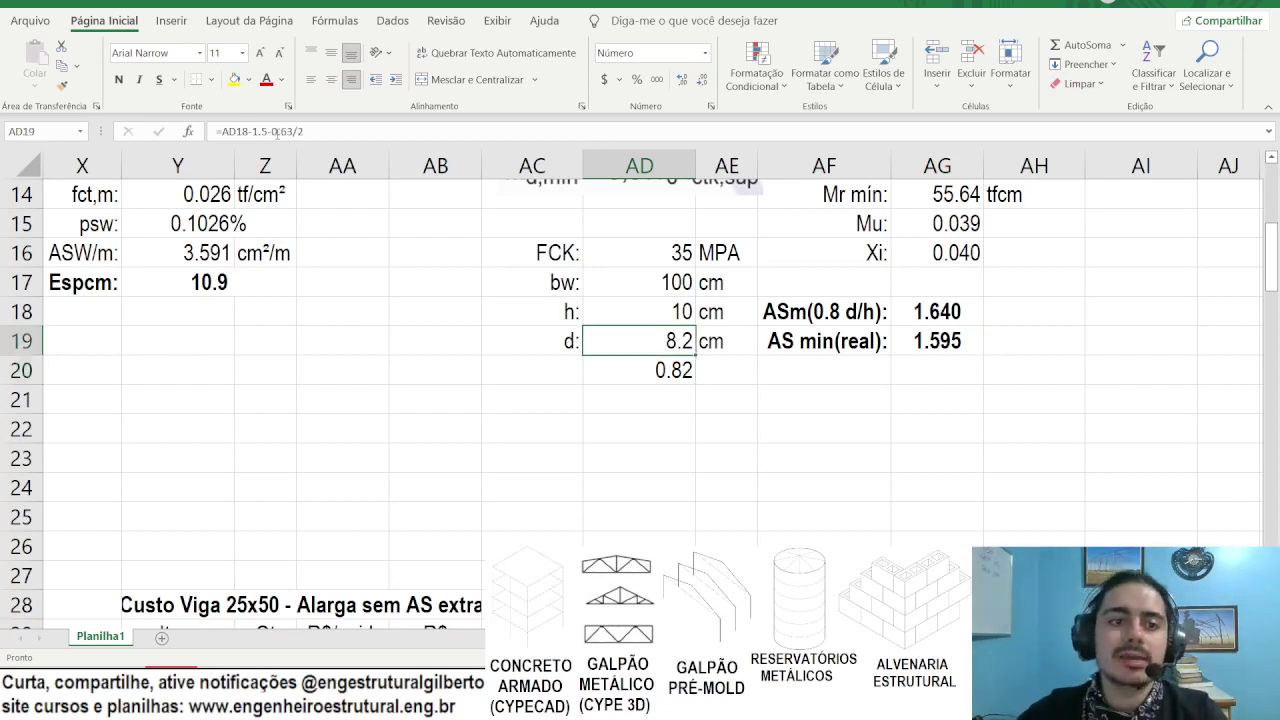
pyautogui.click(279, 133)
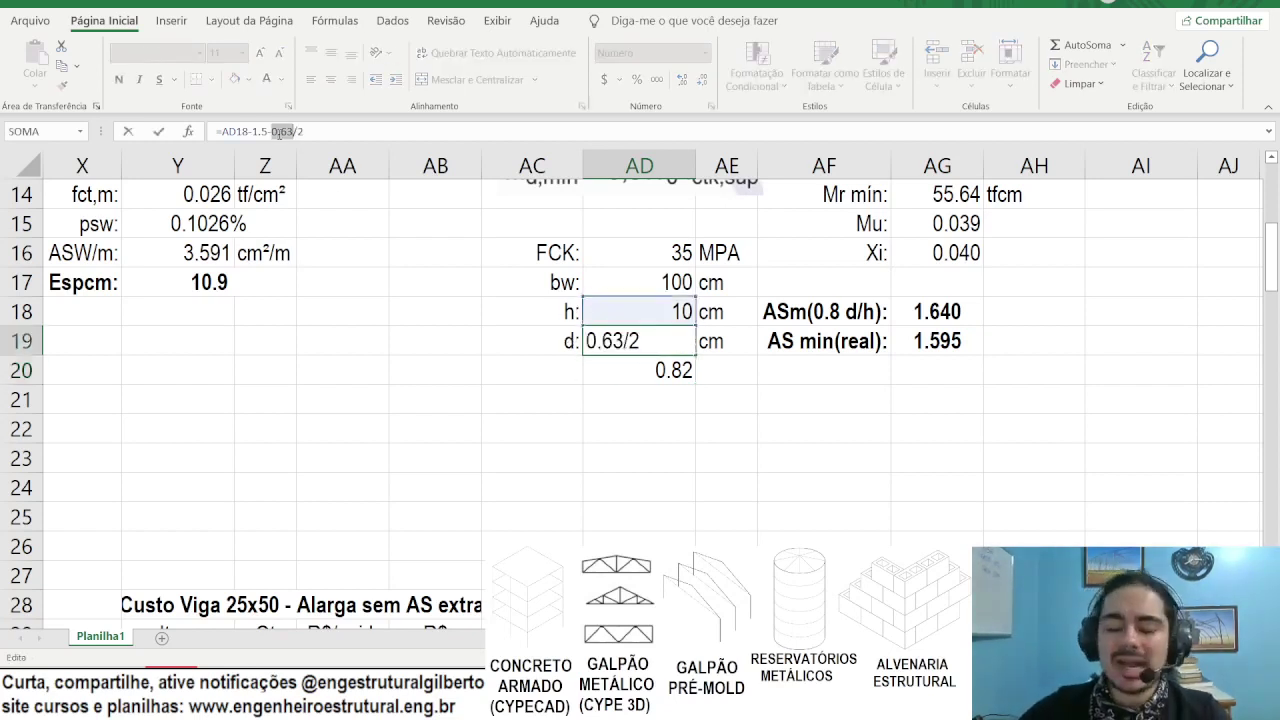
pyautogui.press('BackSpace')
pyautogui.write('5')
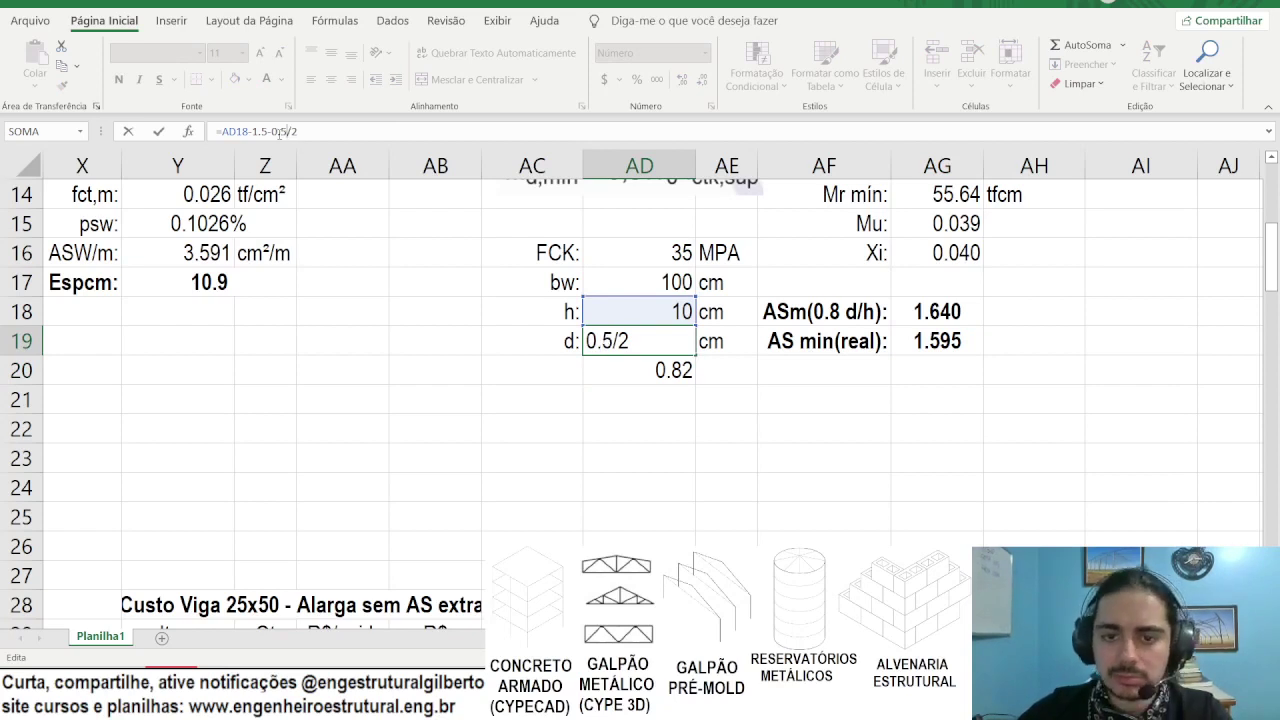
pyautogui.press('Return')
pyautogui.press('Up')
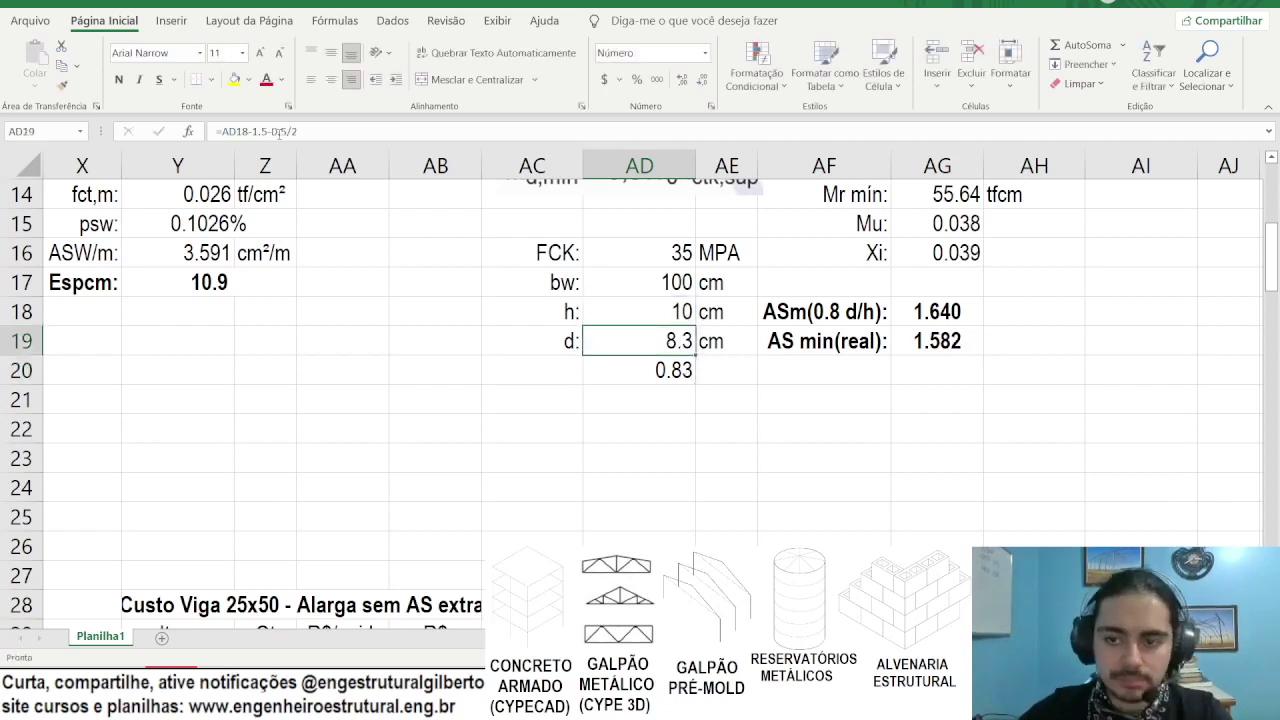
pyautogui.click(818, 315)
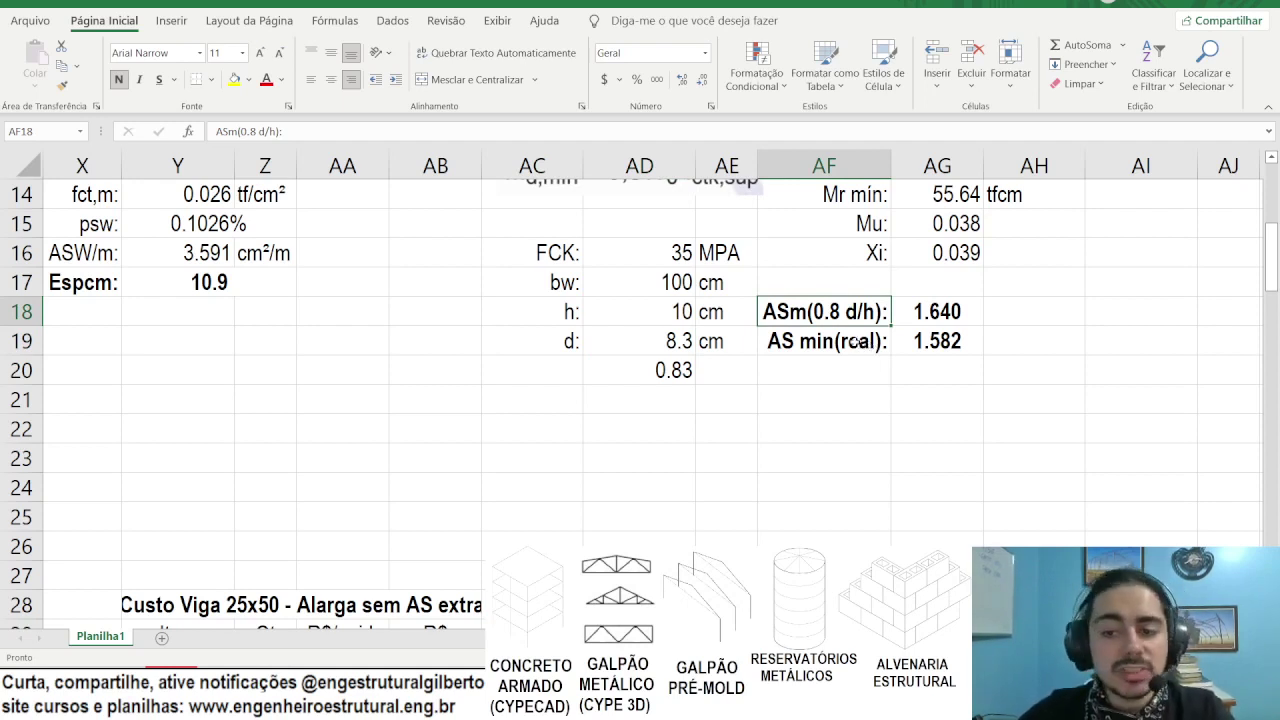
pyautogui.moveTo(843, 343); pyautogui.dragTo(900, 355)
pyautogui.click(863, 403)
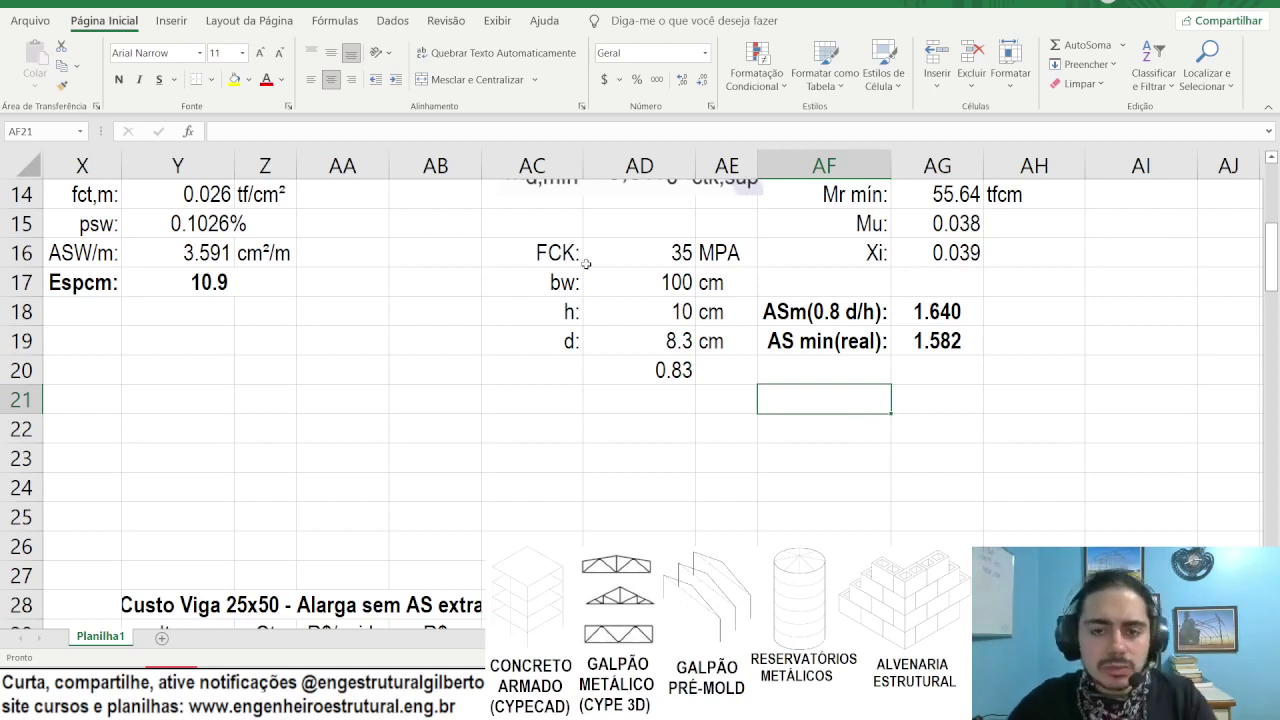
# Step: Copy the AS min(real) label into cell AF21, two rows below the original
pyautogui.click(800, 335)
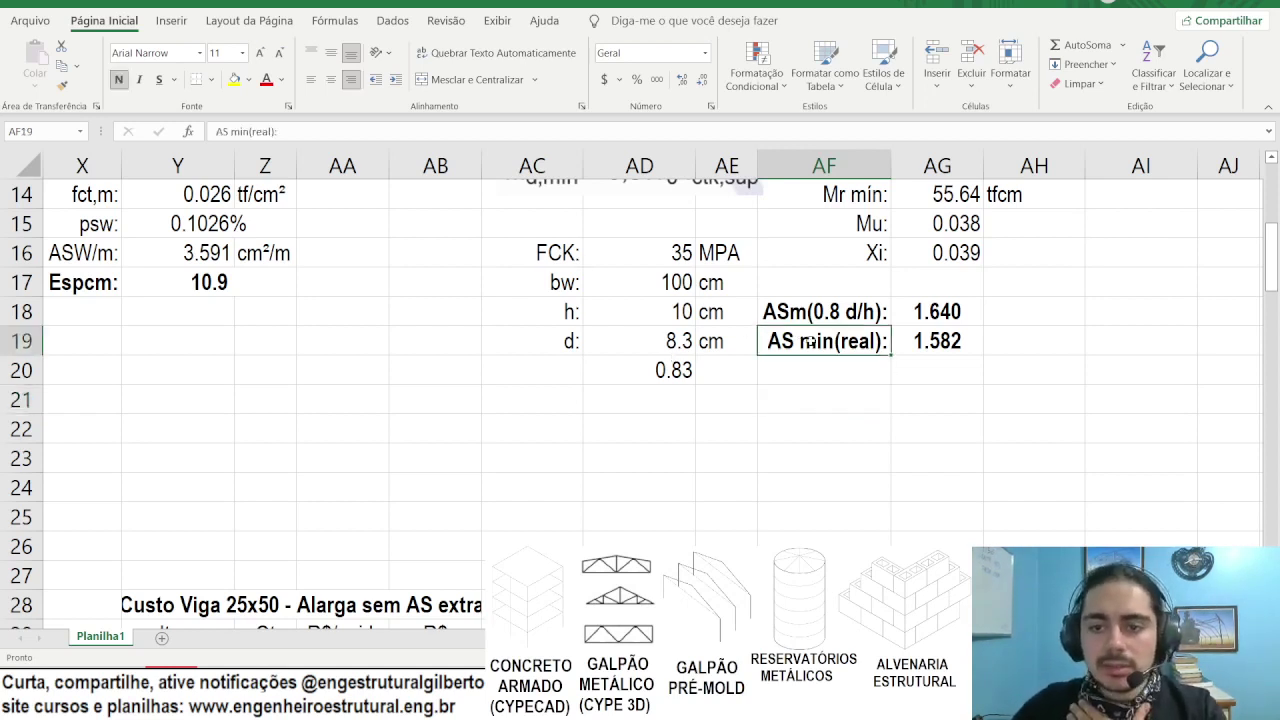
pyautogui.click(808, 396)
pyautogui.click(810, 341)
pyautogui.hotkey('ctrl', 'c')
pyautogui.click(806, 395)
pyautogui.hotkey('ctrl', 'v')
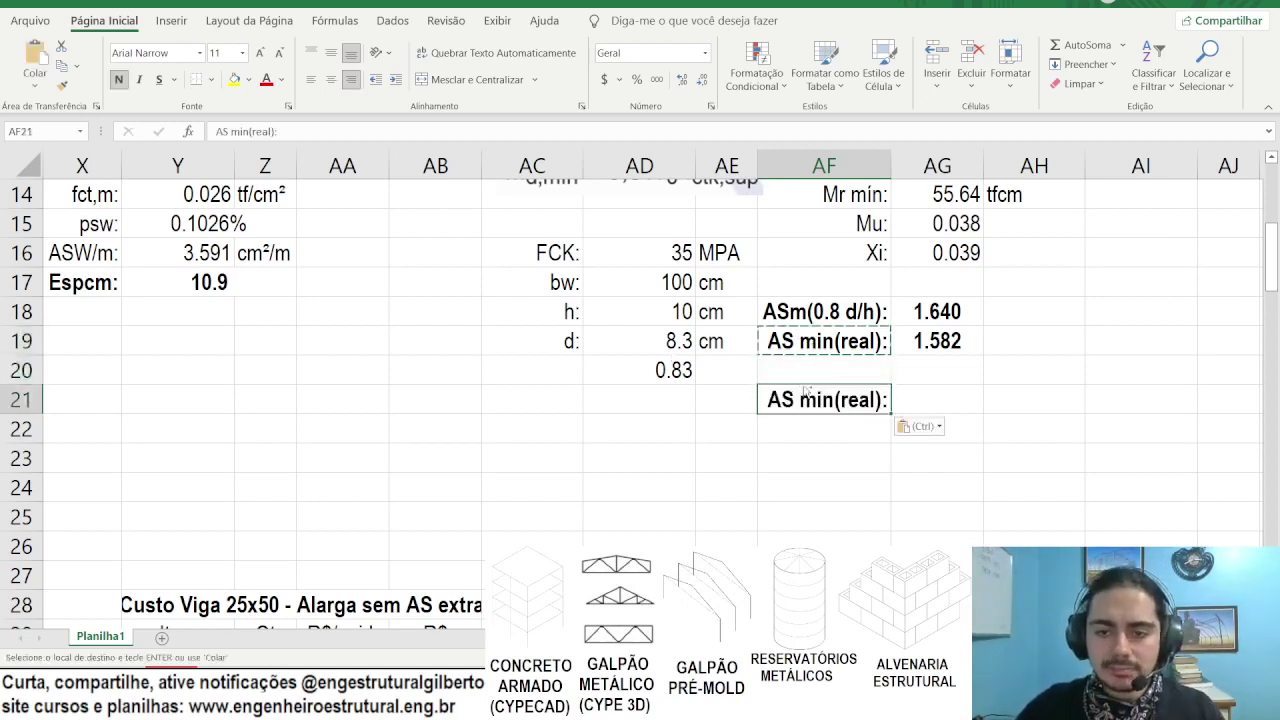
# Step: Place the copied AS min(real) label in AF20 instead of AF21 and change its text to AS 0.15%
pyautogui.hotkey('ctrl', 'z')
pyautogui.click(810, 370)
pyautogui.press('Return')
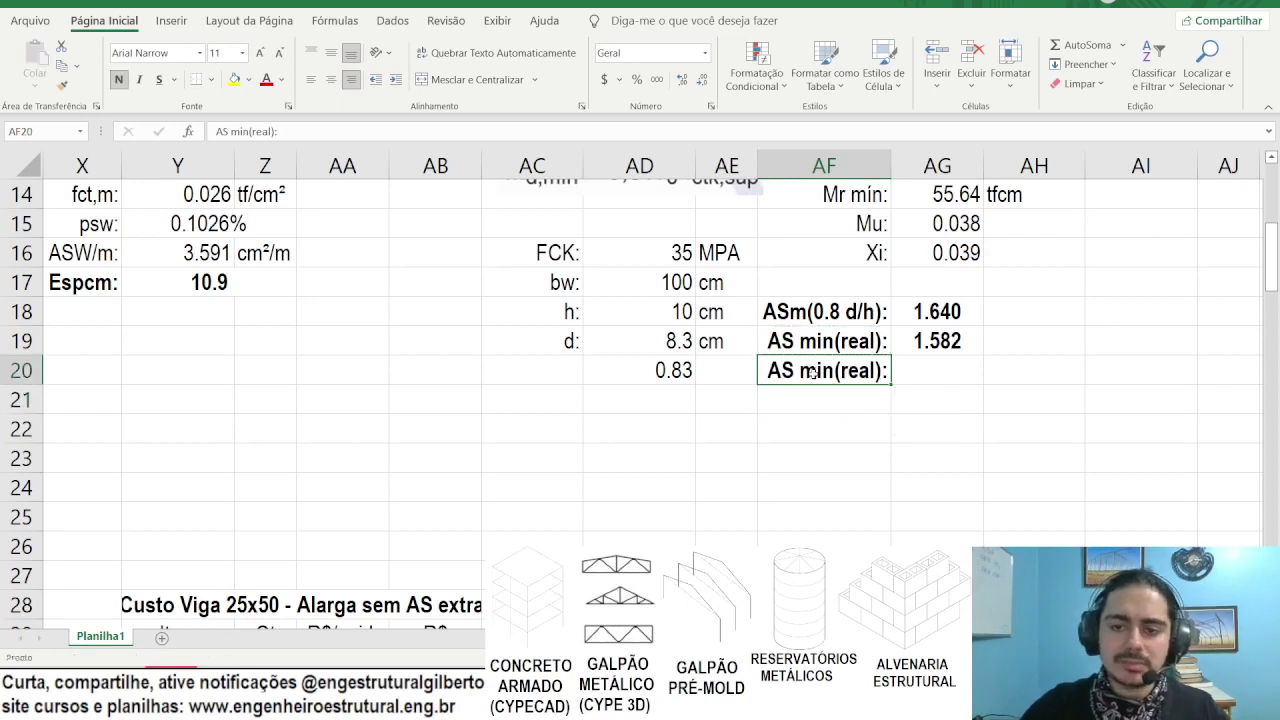
pyautogui.moveTo(229, 131); pyautogui.dragTo(278, 131)
pyautogui.write('0.15*')
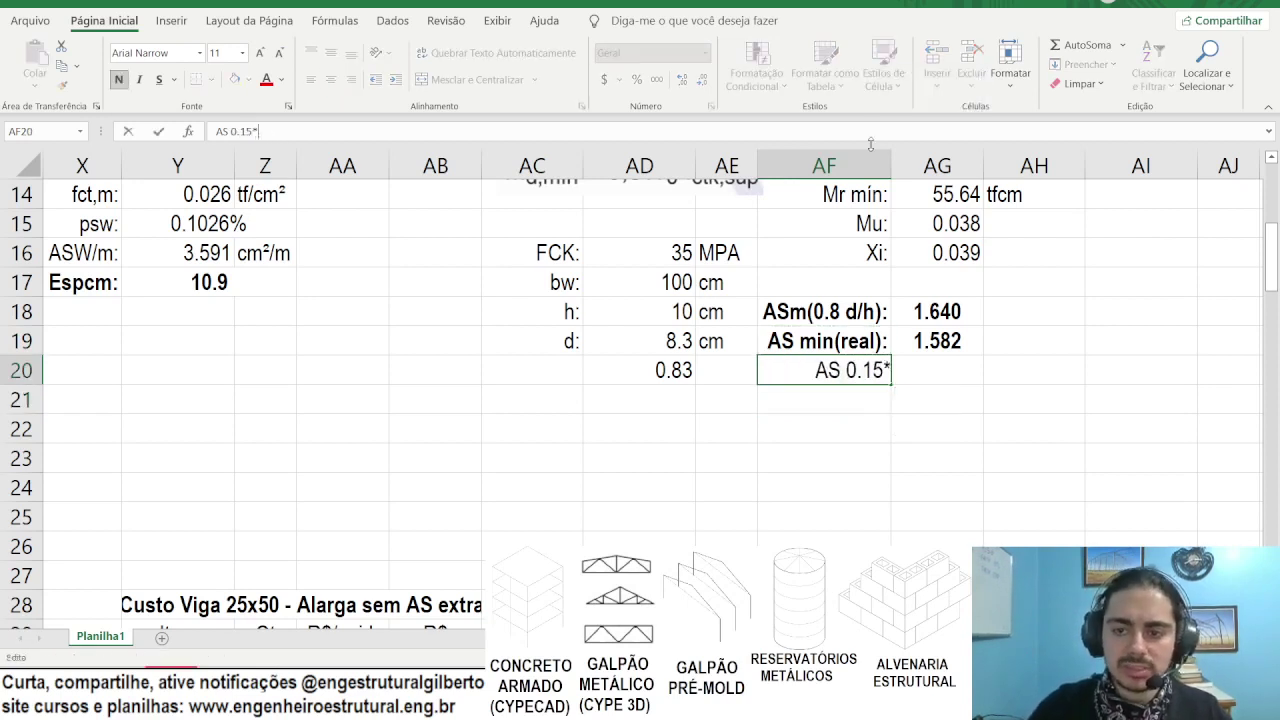
pyautogui.press('BackSpace')
pyautogui.write('%')
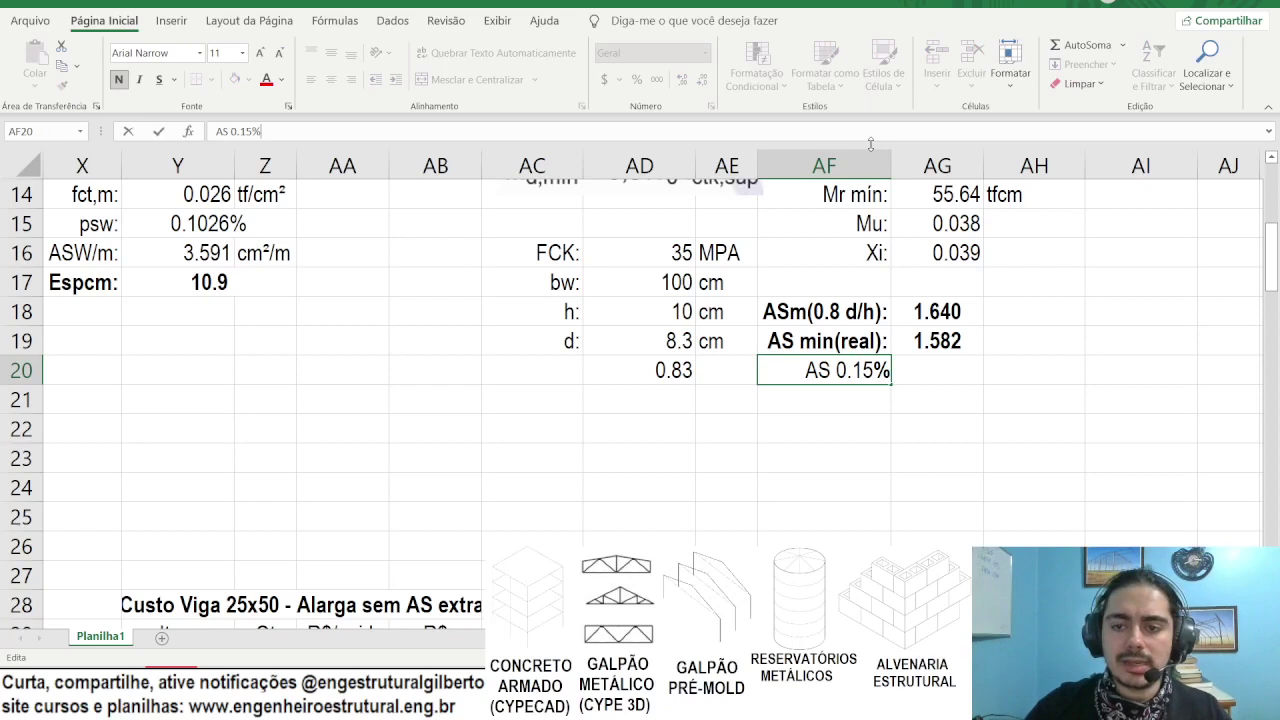
pyautogui.press('Return')
# Step: Calculate the 0.15% minimum reinforcement in AG20 from width and height with the formula =AD17*AD18*0.15/100
pyautogui.press('Up')
pyautogui.press('Right')
pyautogui.write('=')
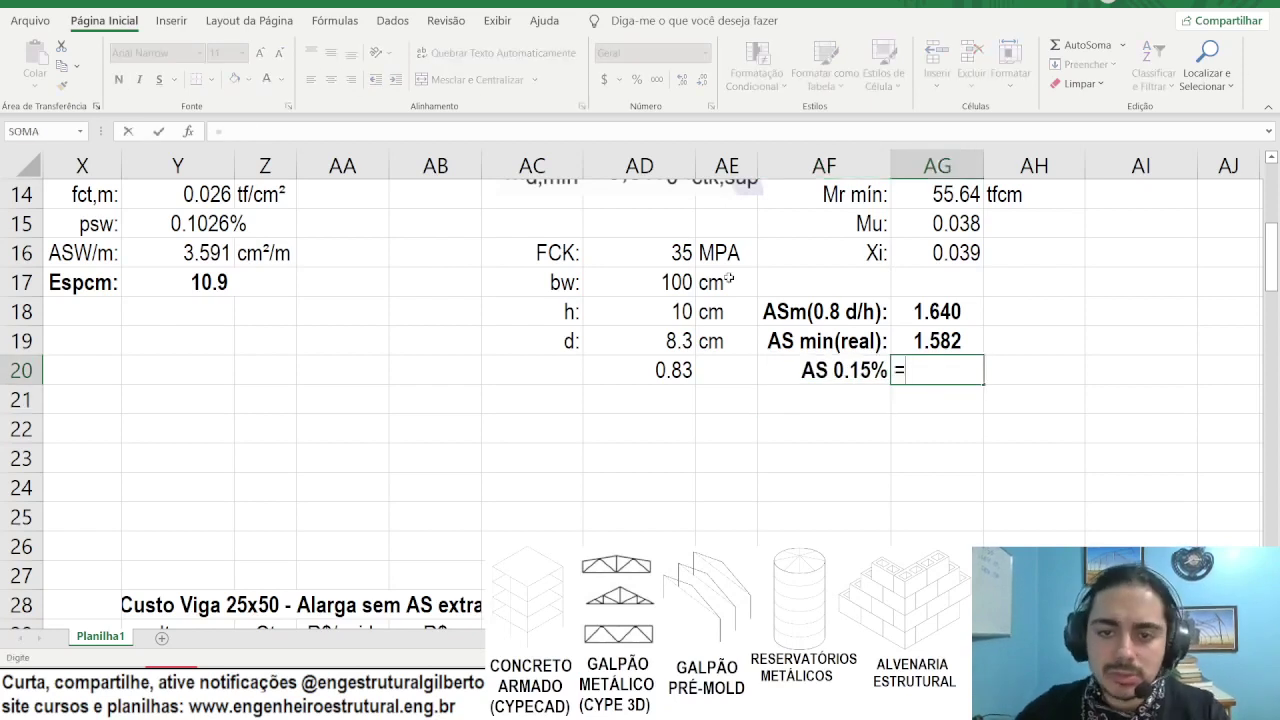
pyautogui.click(675, 284)
pyautogui.write('*')
pyautogui.click(641, 313)
pyautogui.write('*')
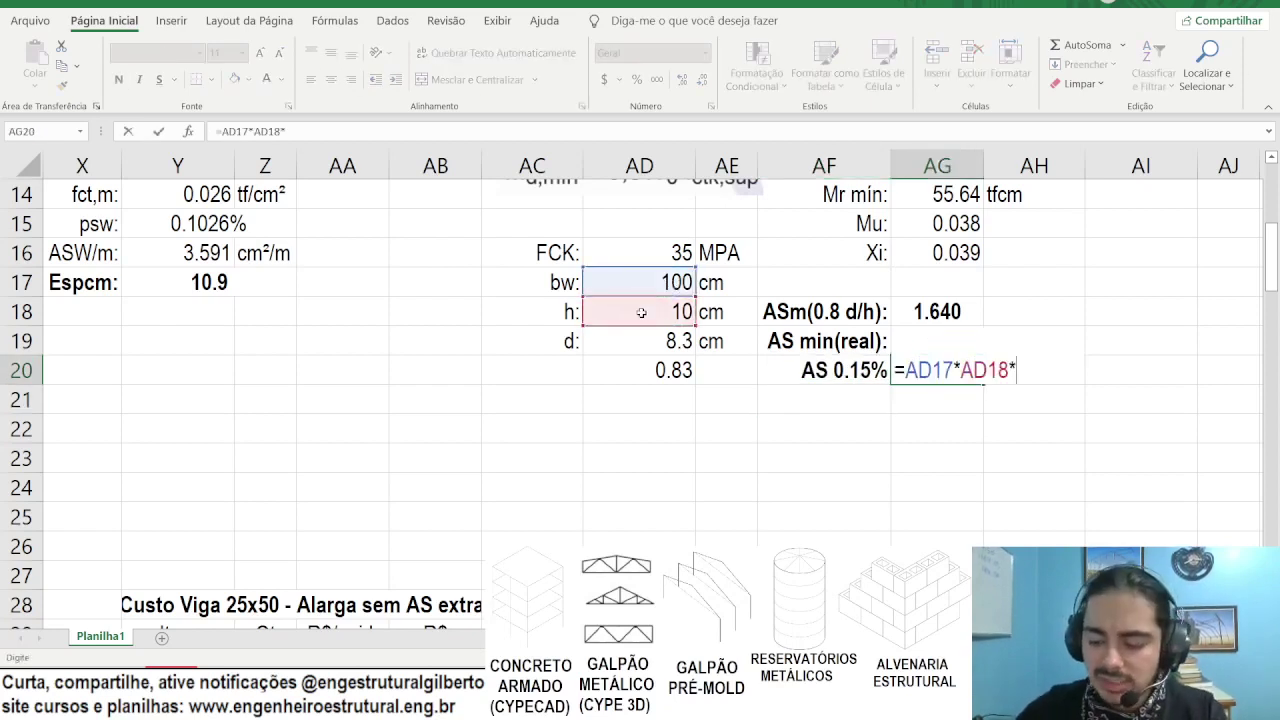
pyautogui.write('0.15/100')
pyautogui.press('Return')
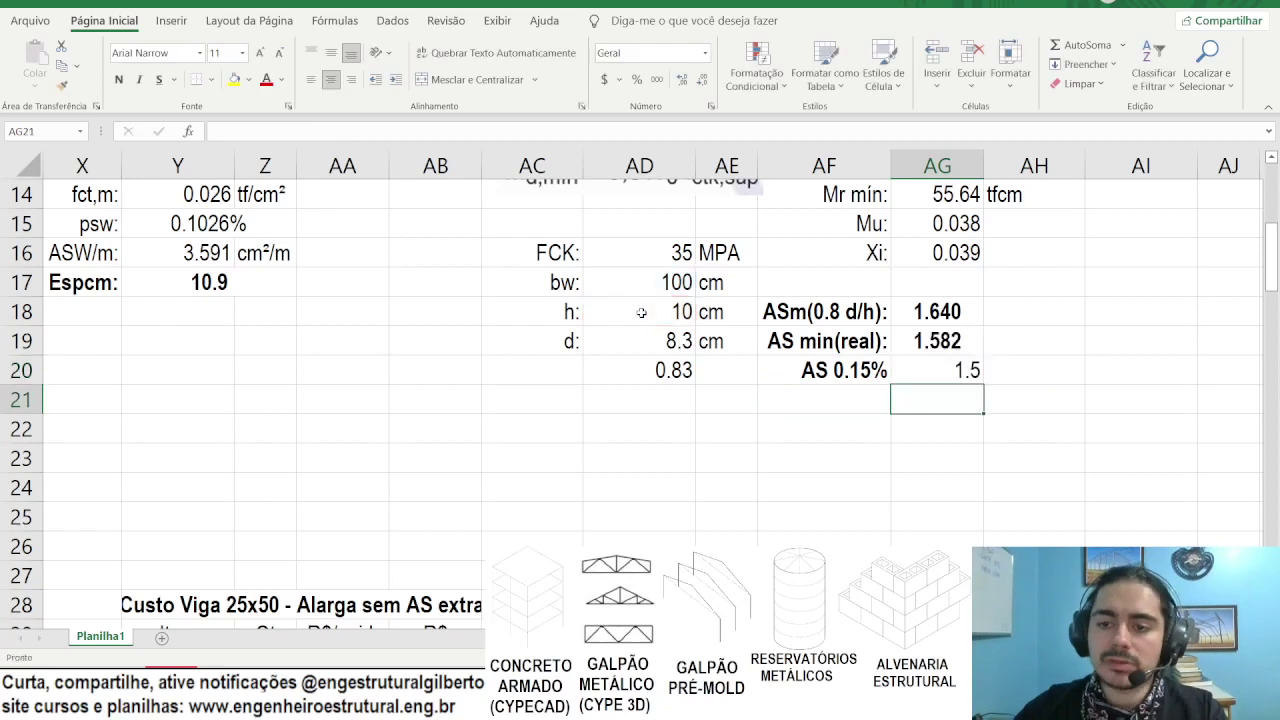
# Step: Format the AS 0.15% result in AG20 with three decimals, centred and bold
pyautogui.press('Up')
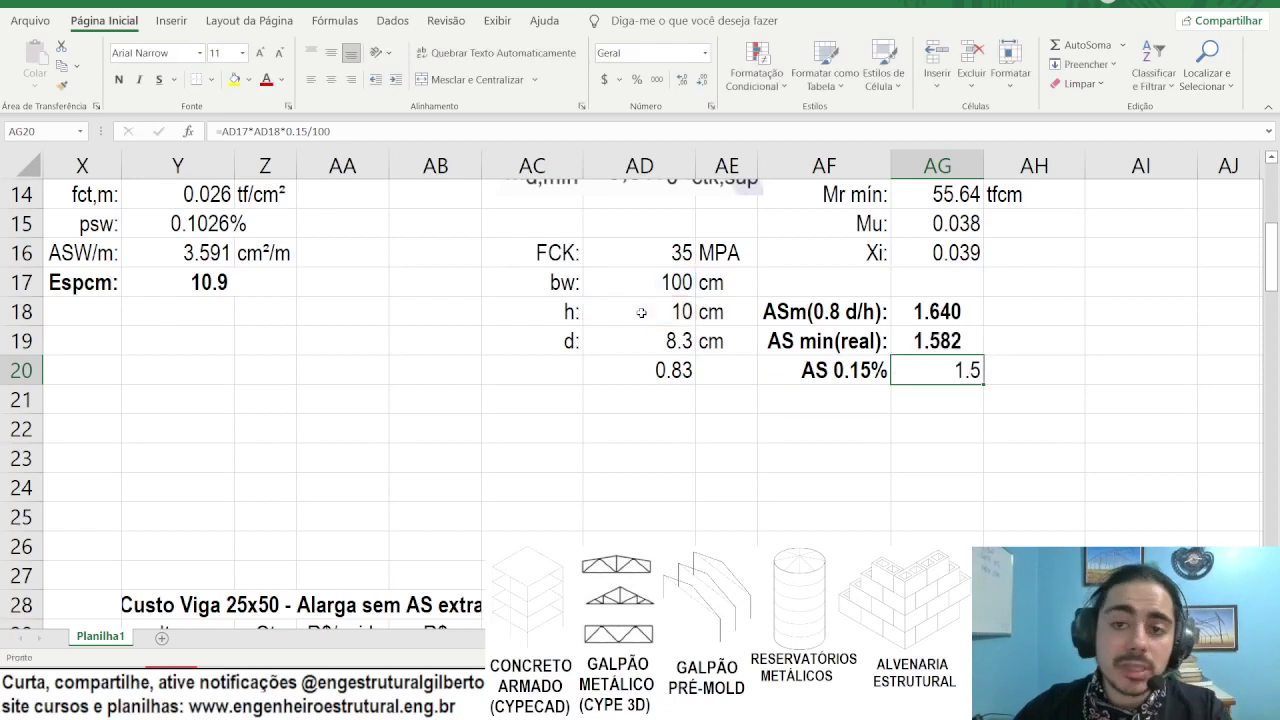
pyautogui.doubleClick(682, 79)
pyautogui.click(330, 79)
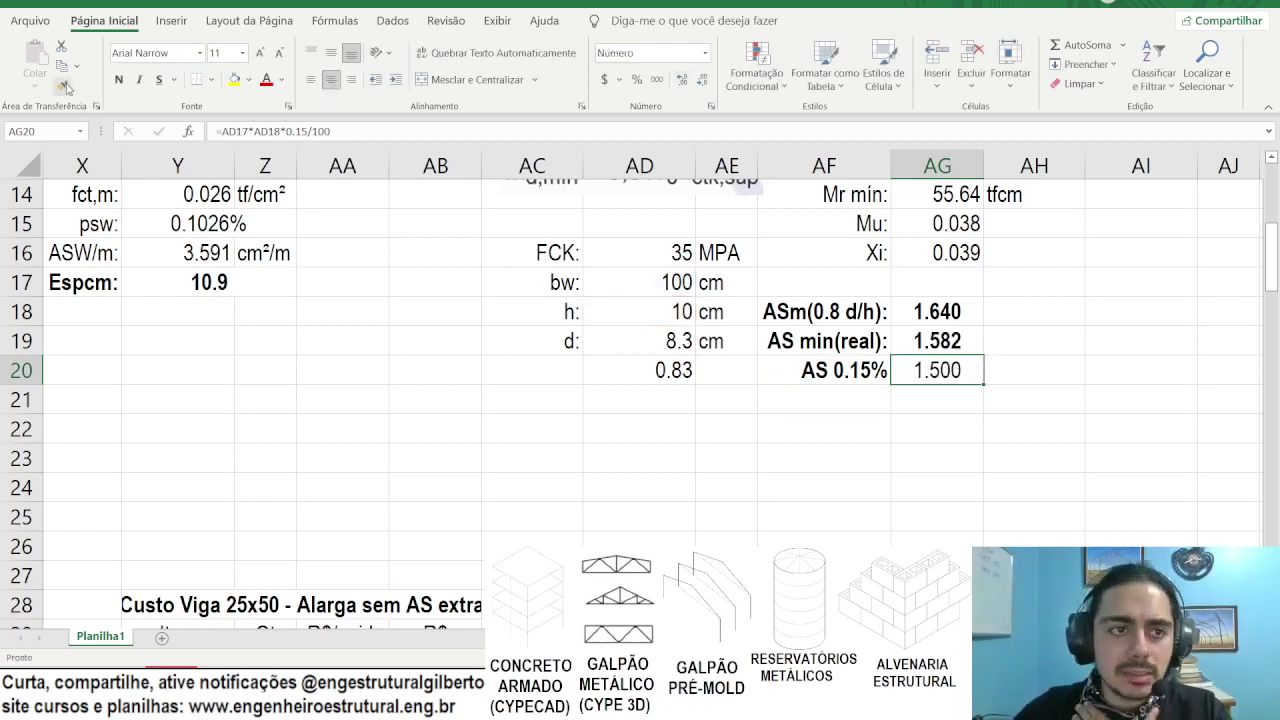
pyautogui.click(118, 79)
pyautogui.moveTo(820, 370); pyautogui.dragTo(930, 370)
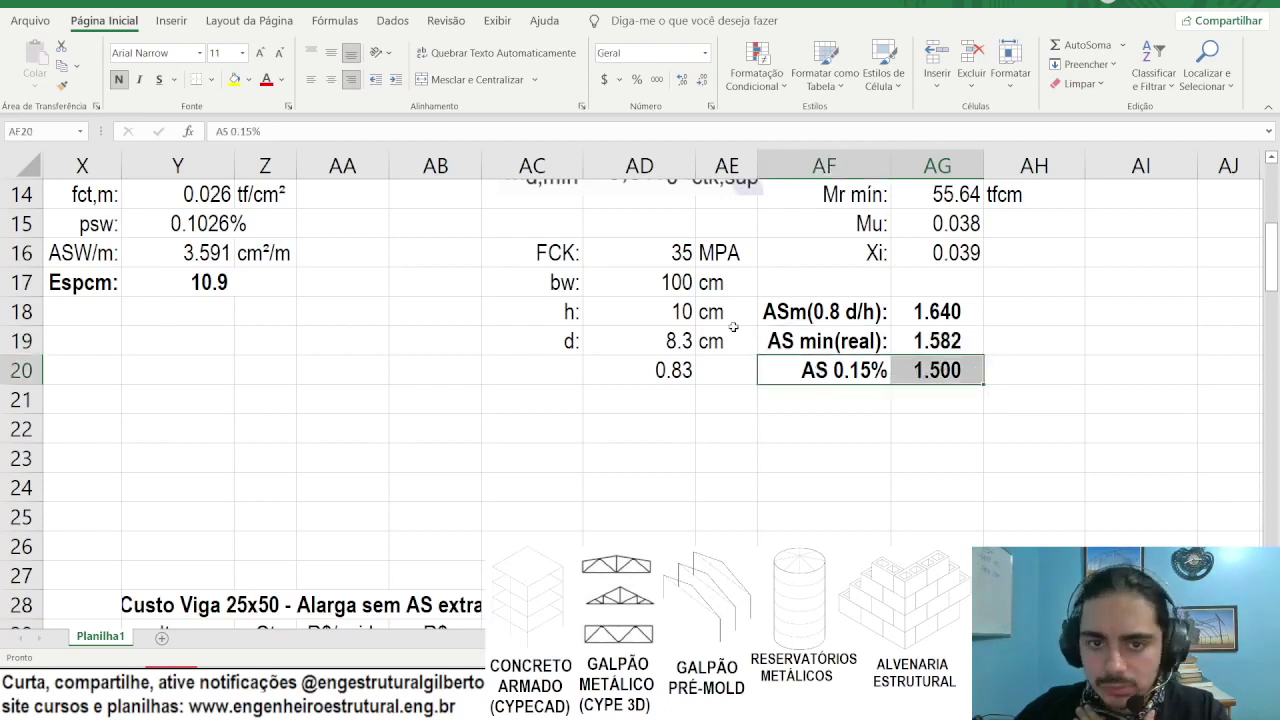
# Step: Set the section height h to 12 cm and compare AS min(real) with AS 0.15% and the d/h ratio
pyautogui.click(645, 314)
pyautogui.write('12')
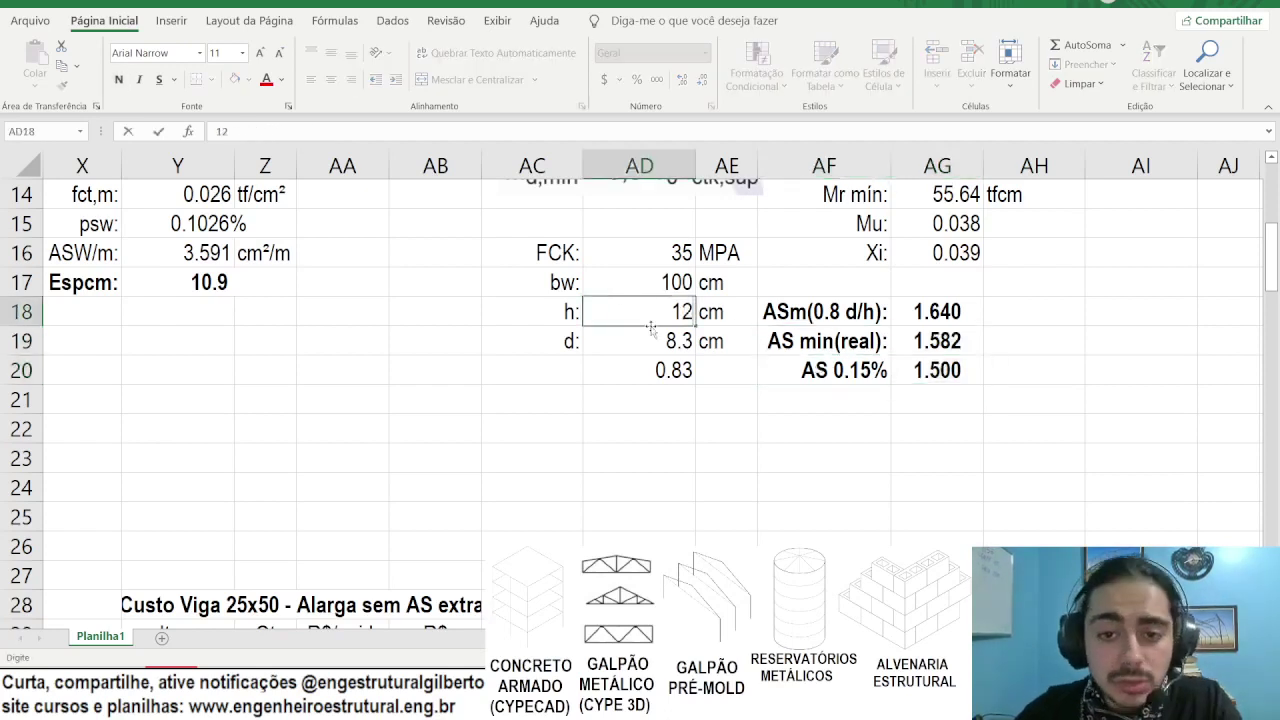
pyautogui.press('Return')
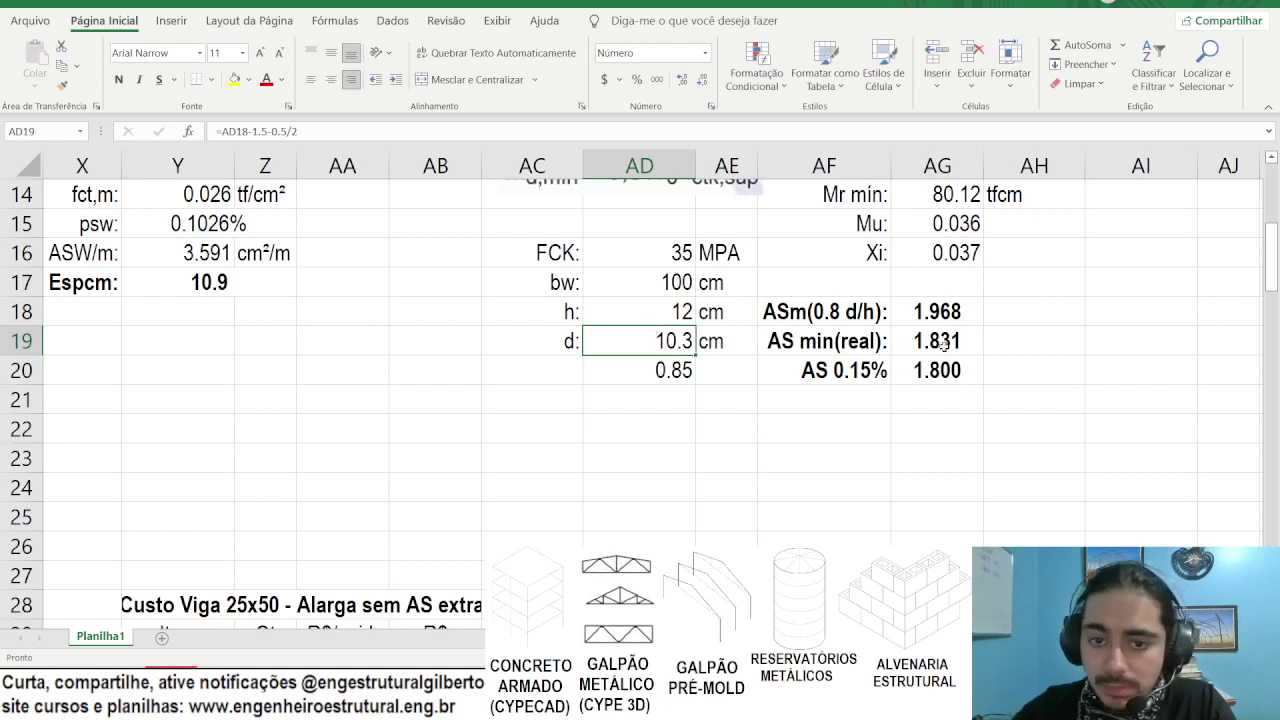
pyautogui.moveTo(840, 338); pyautogui.dragTo(935, 370)
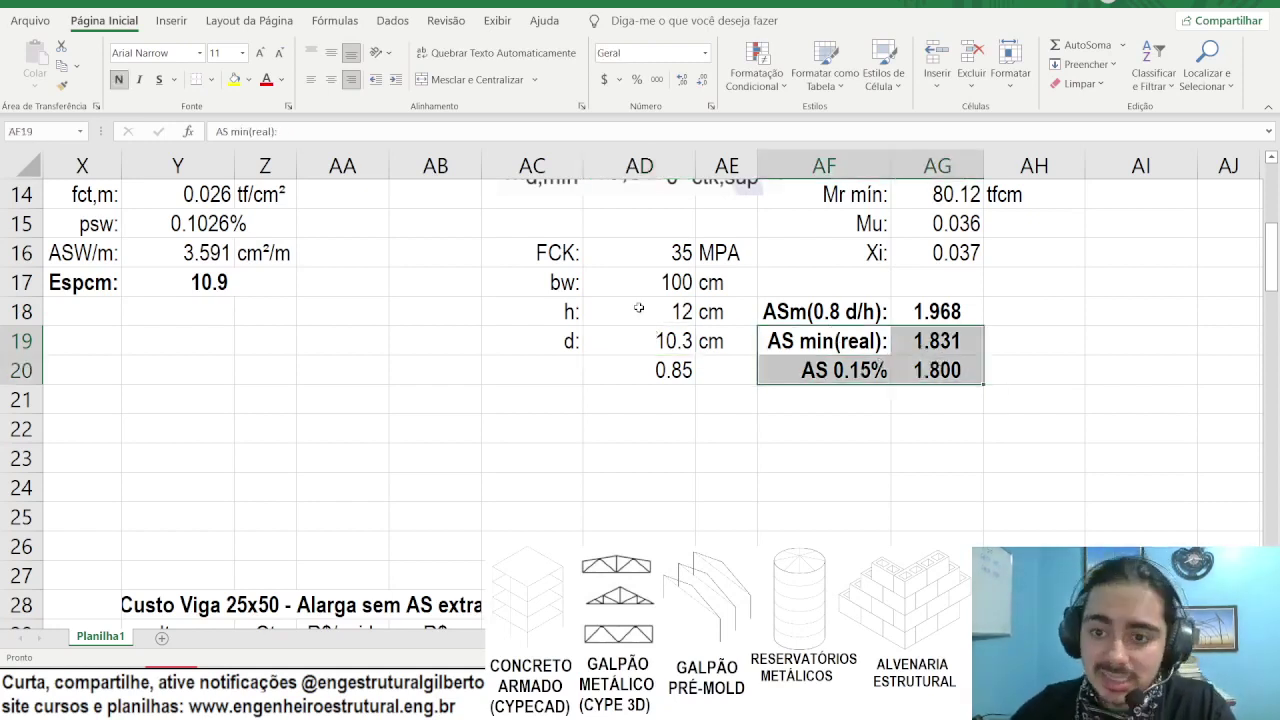
pyautogui.moveTo(638, 308); pyautogui.dragTo(560, 200)
pyautogui.click(647, 385)
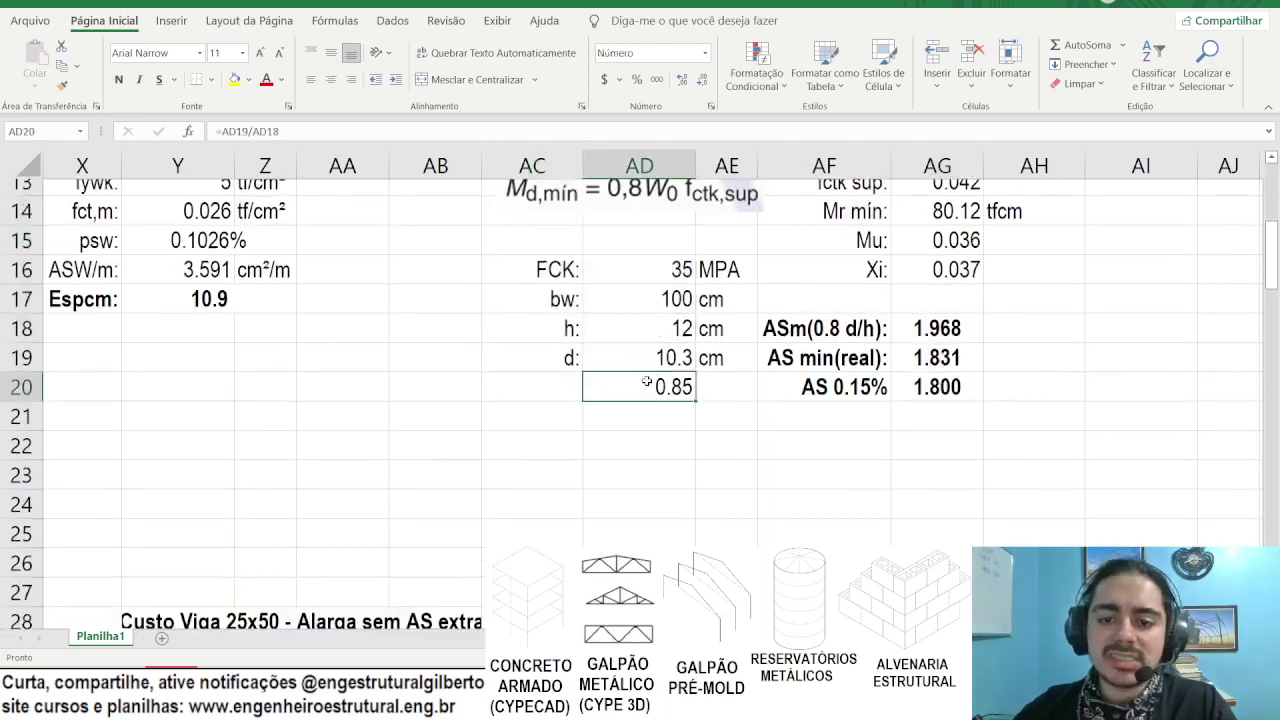
# Step: Set the height h of the 100 cm wide section to 16 cm
pyautogui.scroll(-1, 647, 384)
pyautogui.click(633, 276)
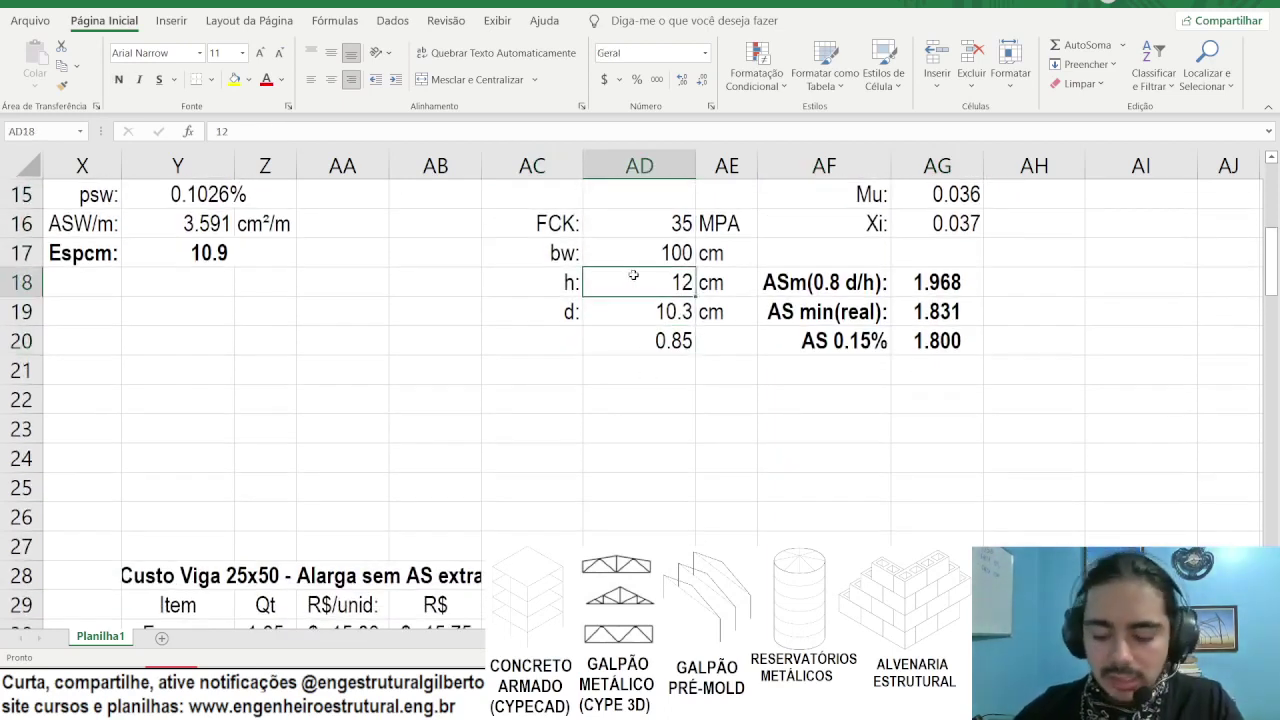
pyautogui.write('16')
pyautogui.press('Return')
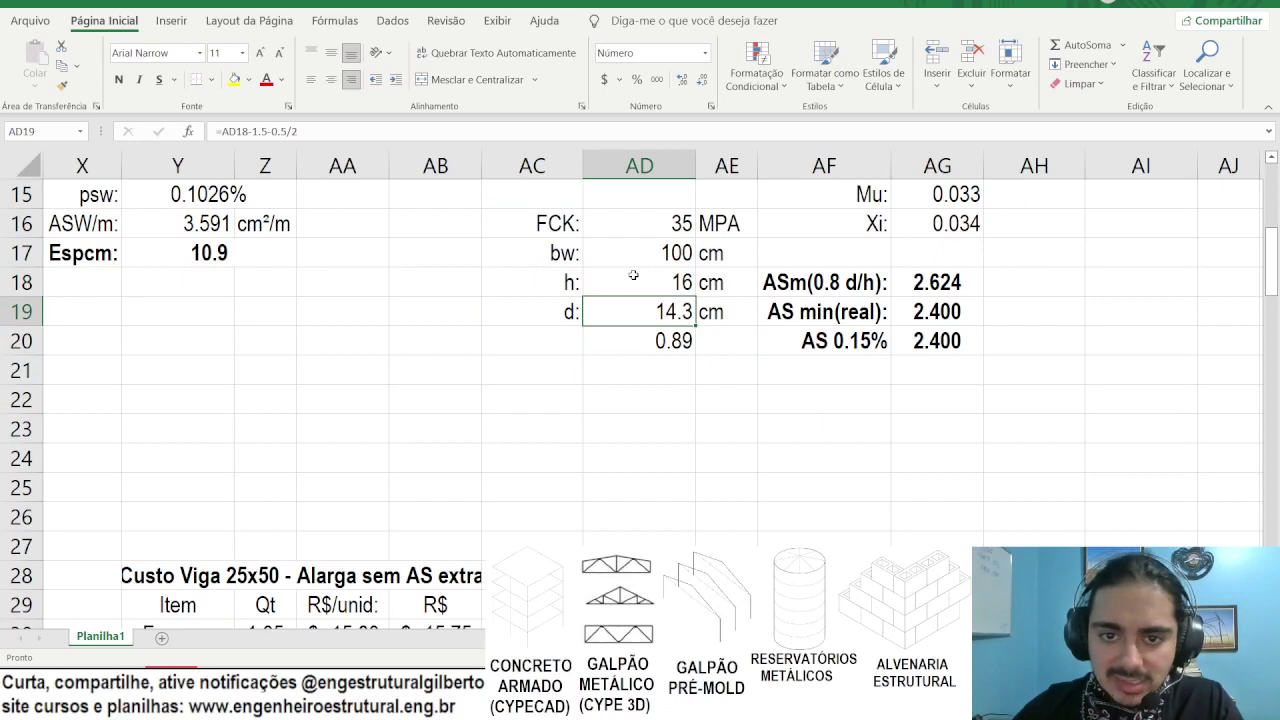
# Step: Set the section width bw to 28 cm by entering =28
pyautogui.press('Up')
pyautogui.press('Up')
pyautogui.write('=')
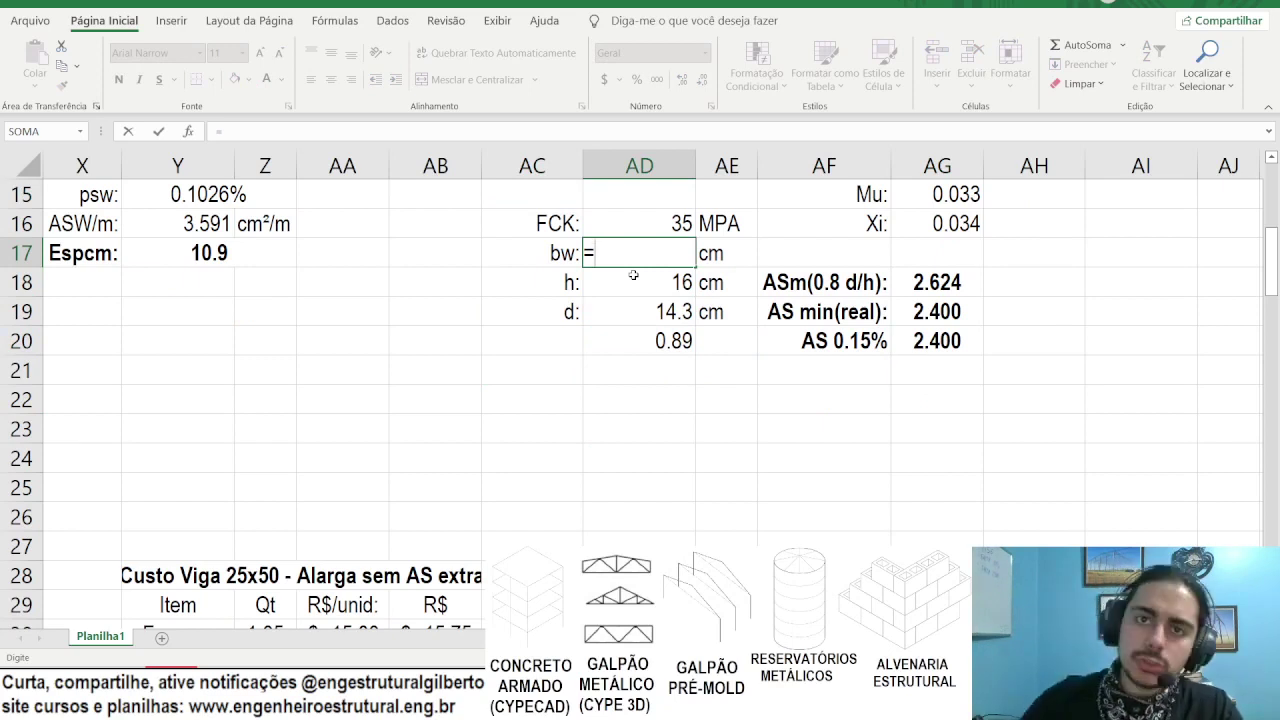
pyautogui.write('28')
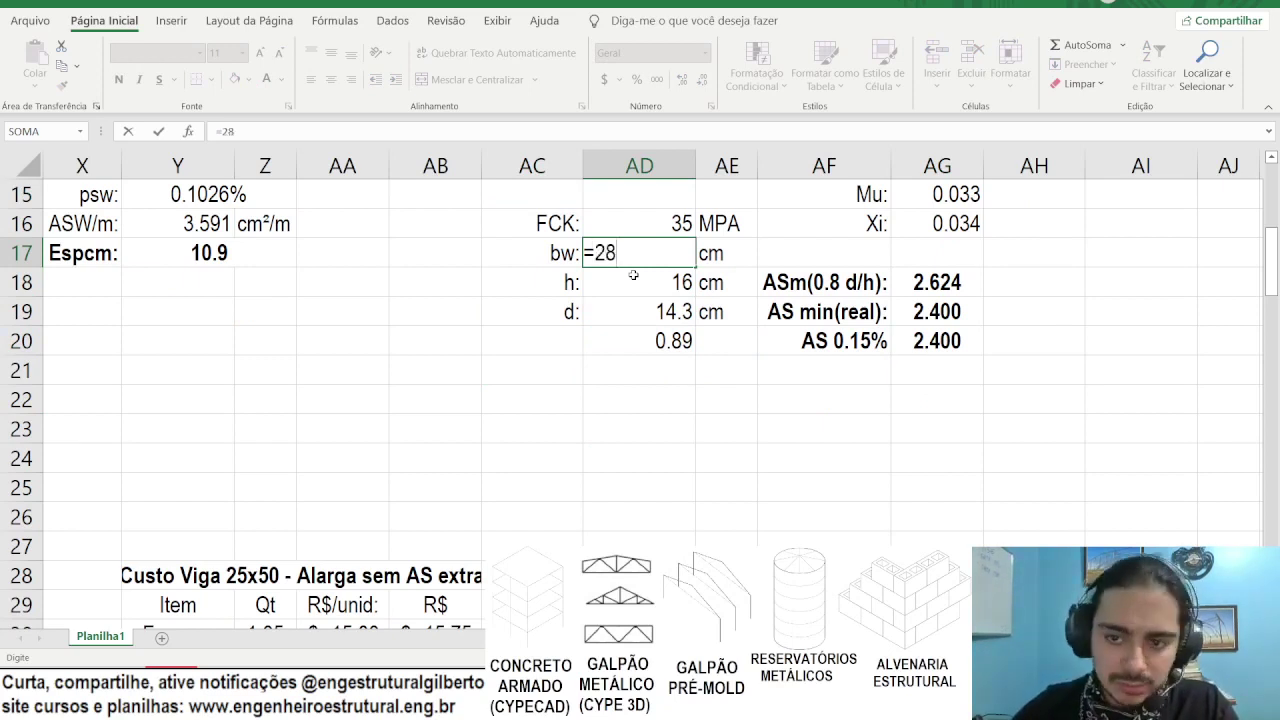
pyautogui.hotkey('ctrl', 'Return')
# Step: Compare the ASm(0.8 d/h), AS min(real) and AS 0.15% results and the d/h ratio for the 28 x 16 cm section
pyautogui.moveTo(820, 345); pyautogui.dragTo(935, 312)
pyautogui.click(557, 500)
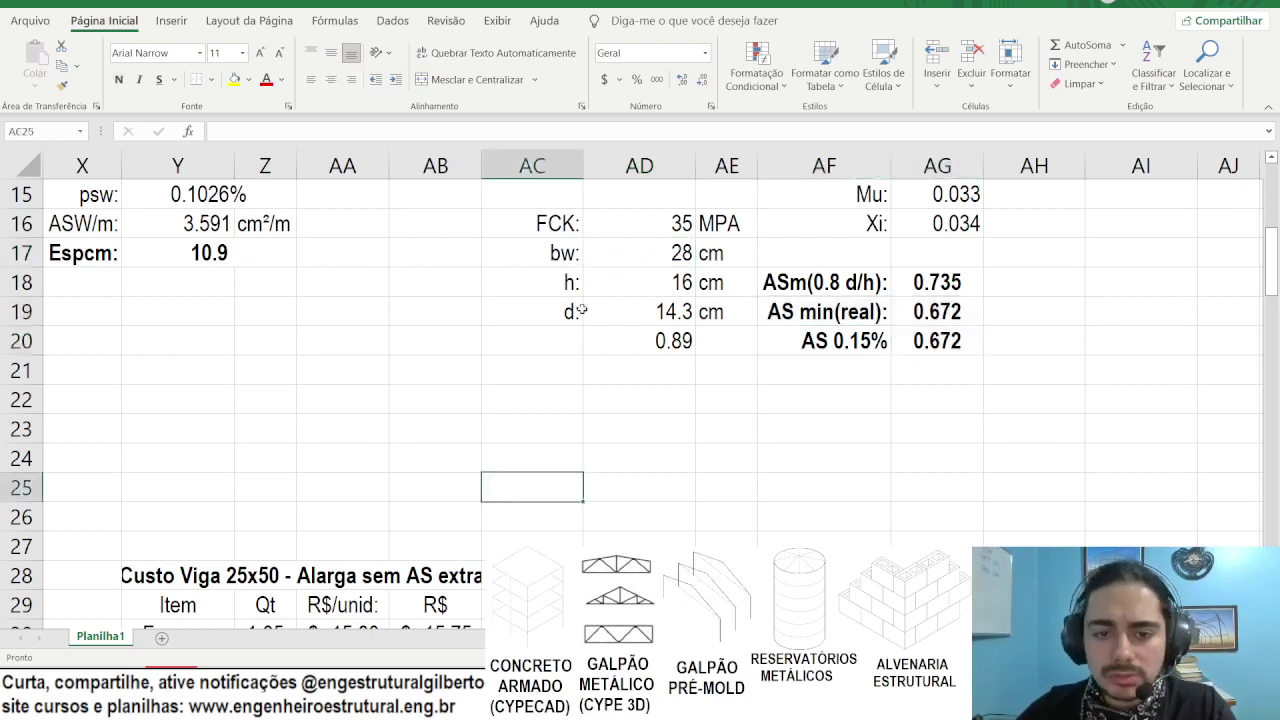
pyautogui.click(575, 255)
pyautogui.click(672, 336)
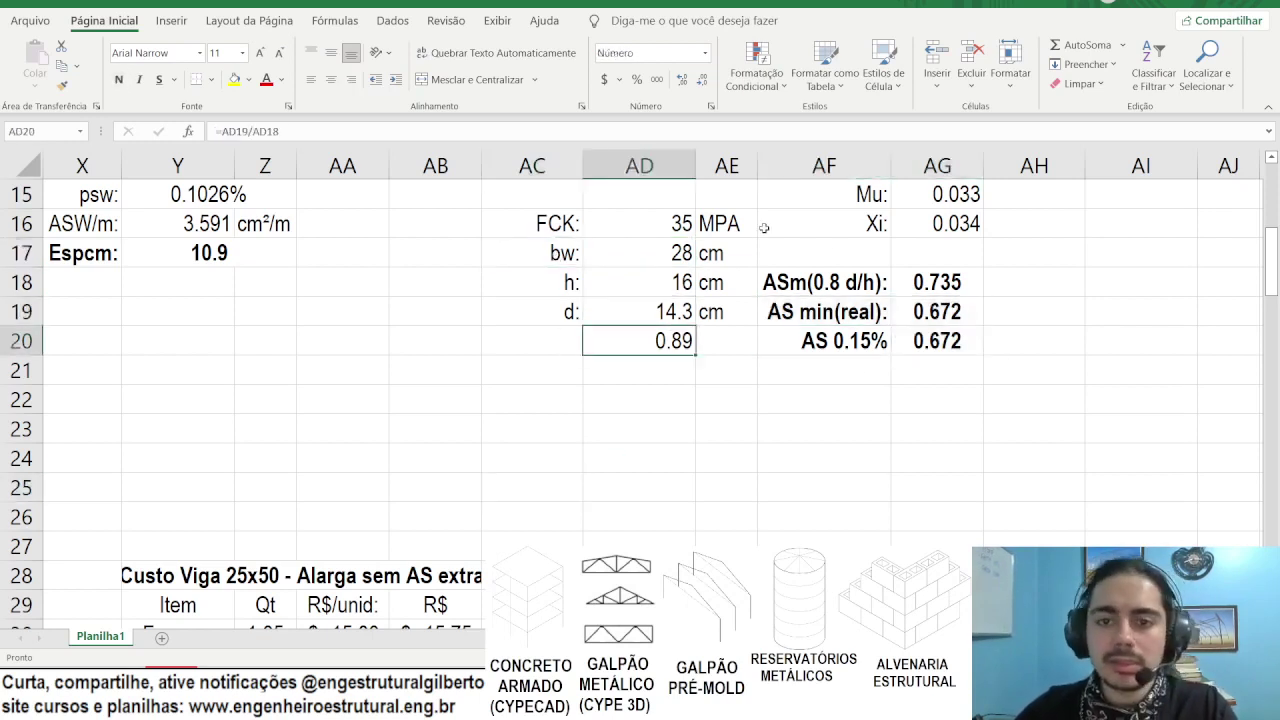
pyautogui.click(800, 348)
pyautogui.moveTo(800, 348); pyautogui.dragTo(843, 341)
pyautogui.click(937, 341)
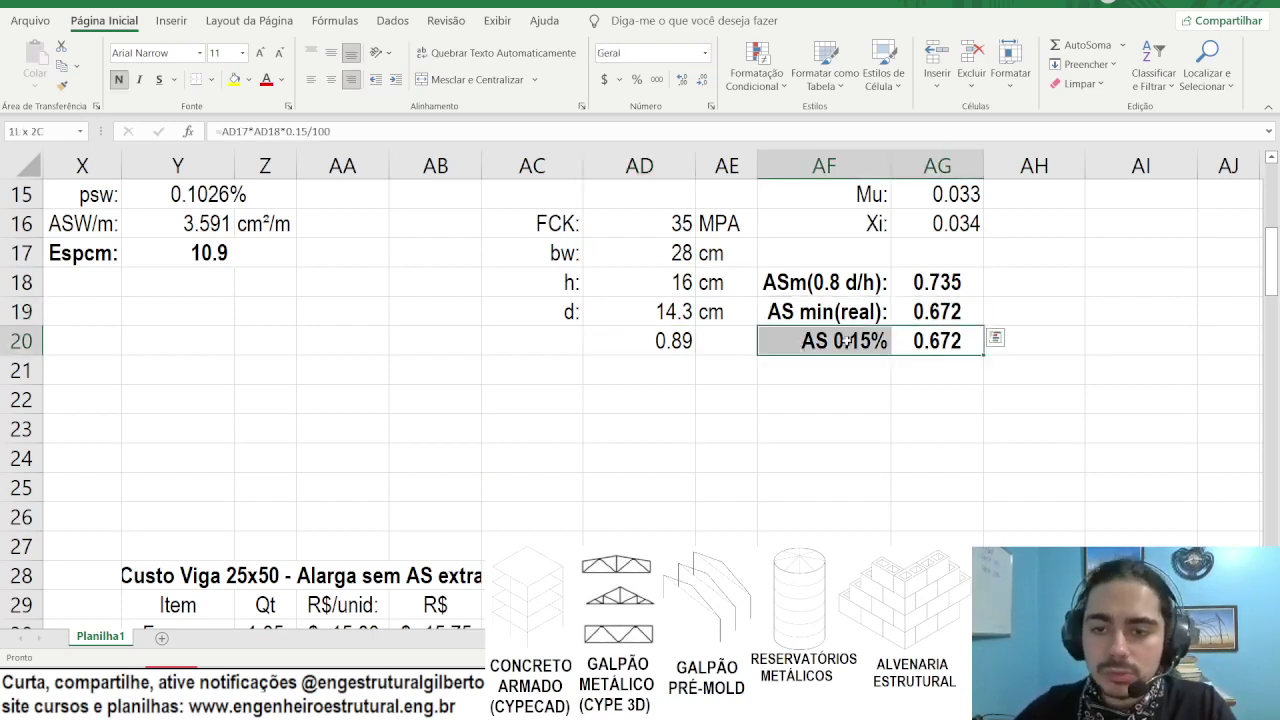
pyautogui.click(848, 283)
pyautogui.moveTo(848, 283); pyautogui.dragTo(917, 295)
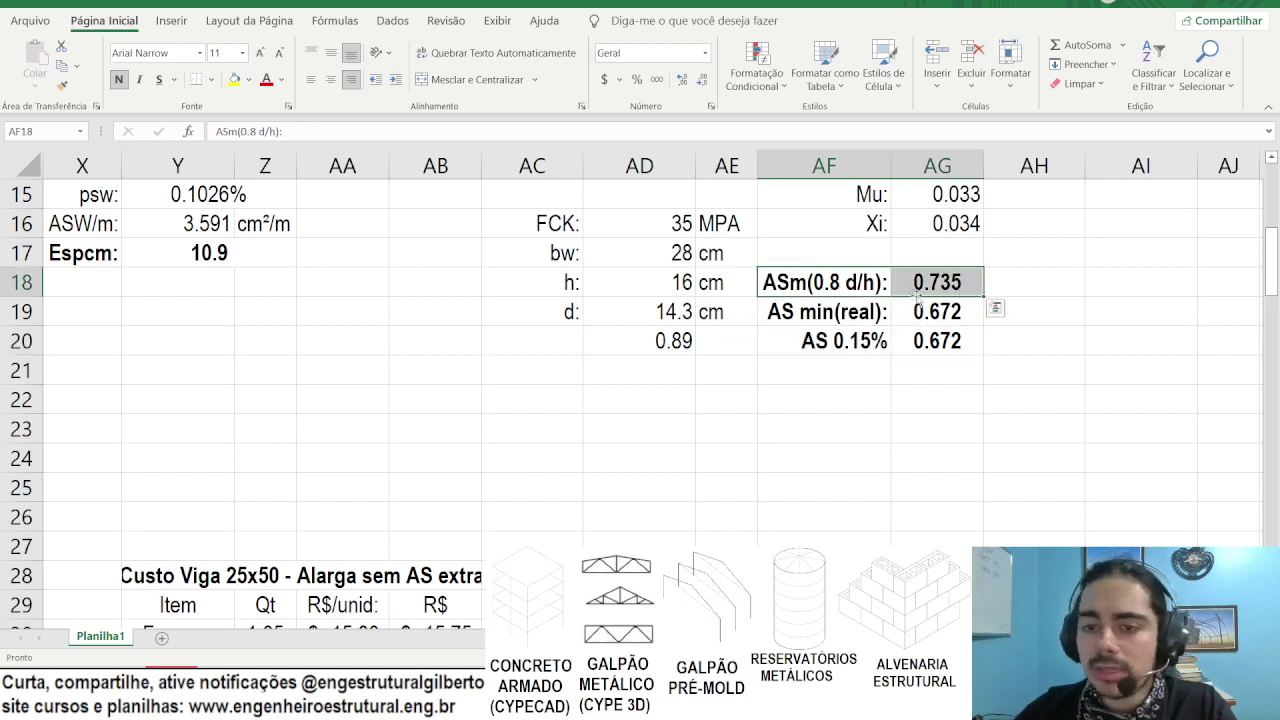
# Step: Test FCK values of 36 and 37 MPa for the 28 x 16 cm section, and return FCK to 35 MPa
pyautogui.click(668, 223)
pyautogui.write('36')
pyautogui.press('Return')
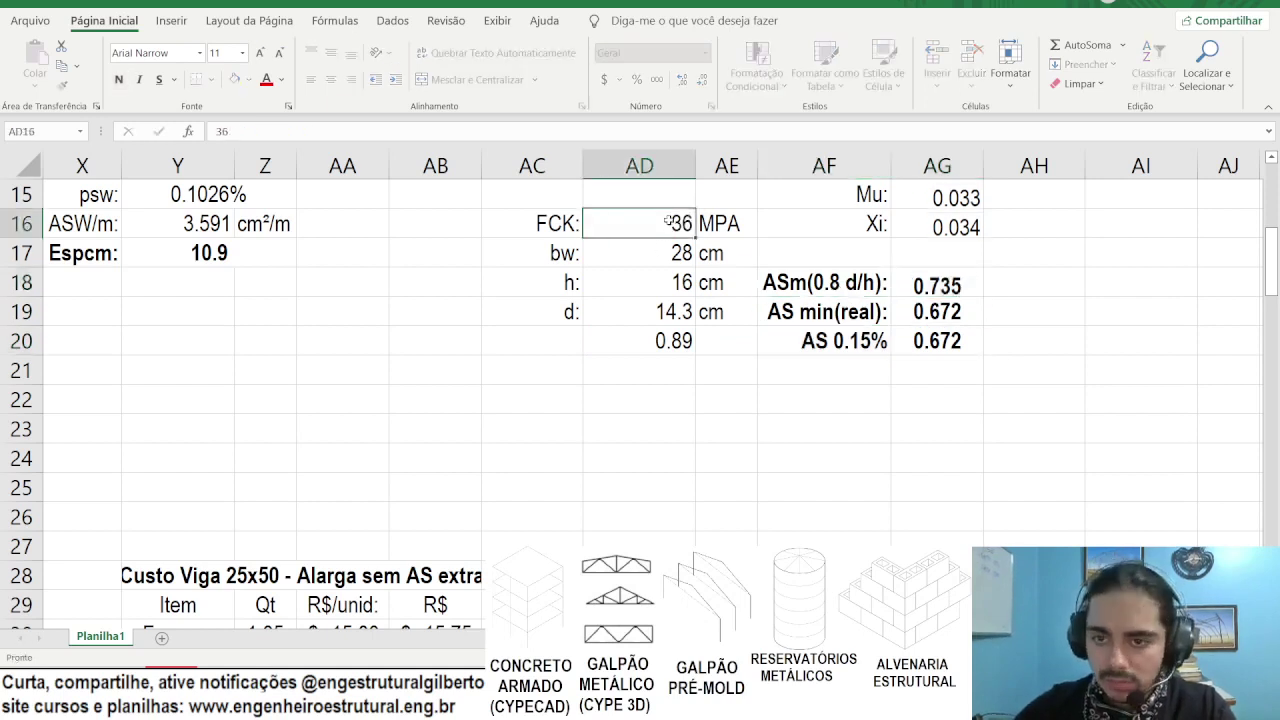
pyautogui.click(668, 223)
pyautogui.write('3')
pyautogui.press('Return')
pyautogui.click(668, 223)
pyautogui.write('37')
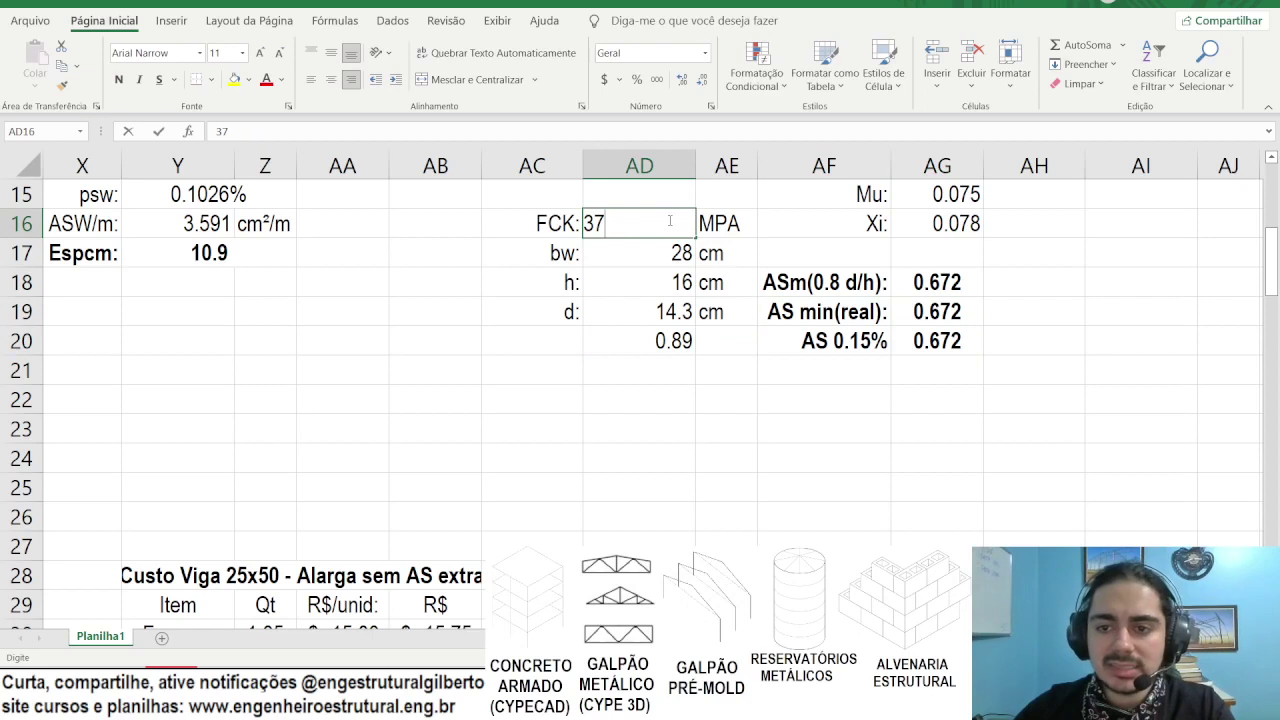
pyautogui.press('Return')
pyautogui.click(668, 223)
pyautogui.write('37')
pyautogui.press('Return')
pyautogui.click(668, 223)
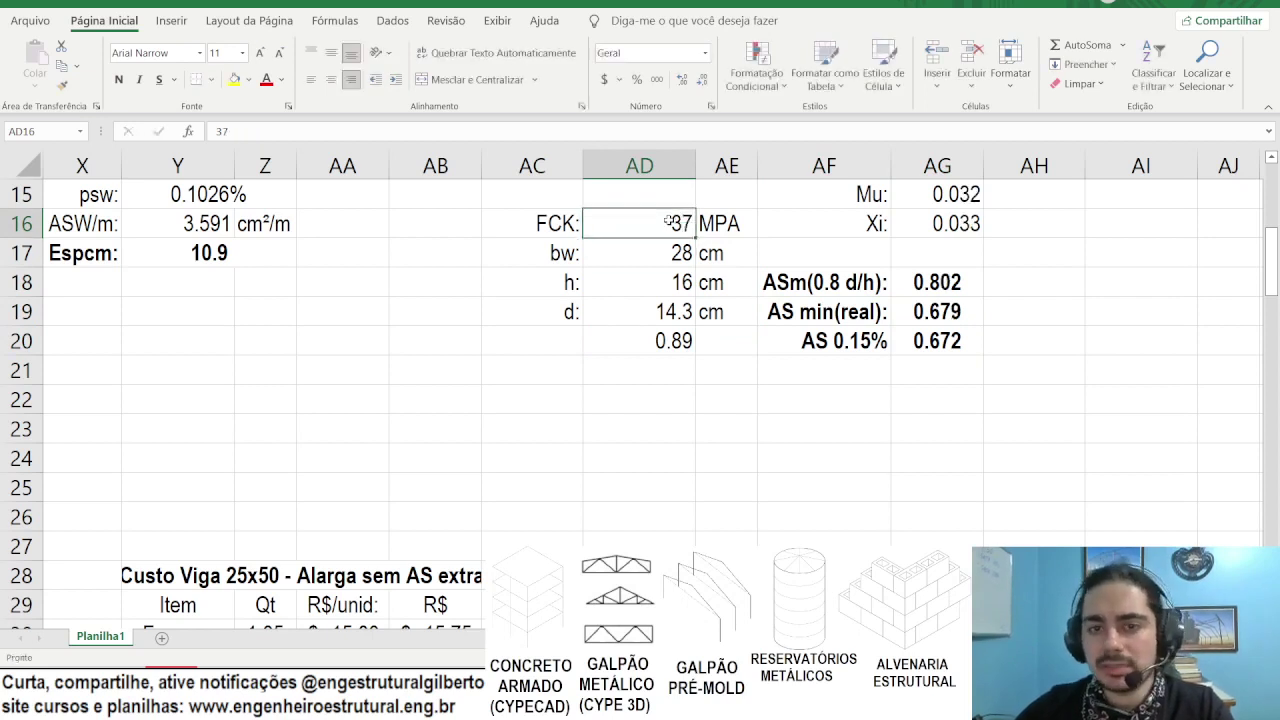
pyautogui.write('35')
pyautogui.press('Return')
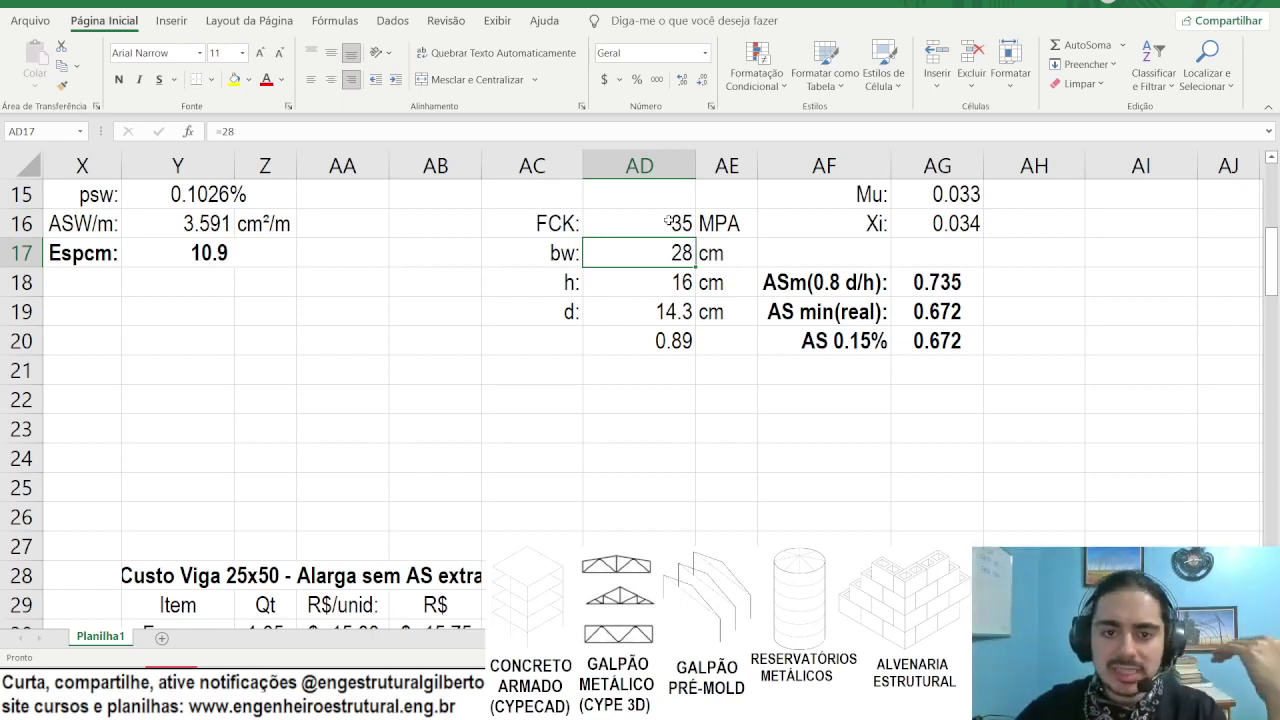
# Step: Set the height h of the 28 cm wide section to 30 cm
pyautogui.press('Down')
pyautogui.write('30')
pyautogui.press('Return')
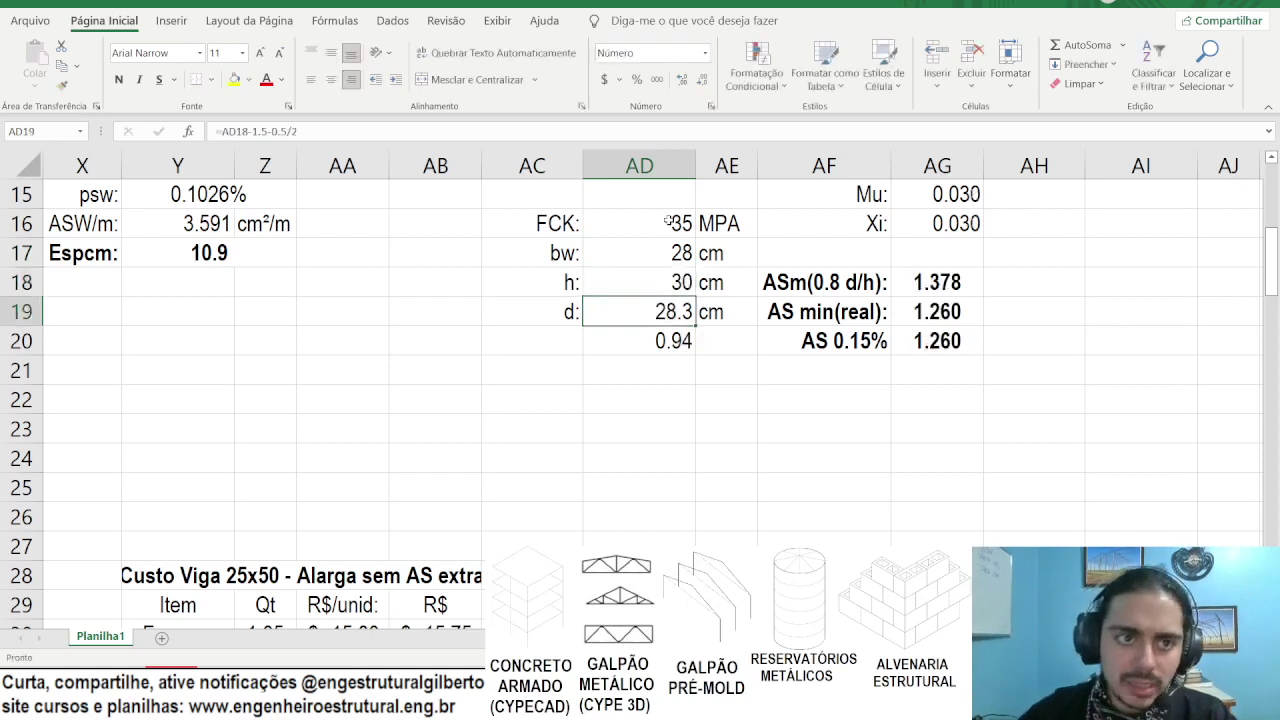
# Step: Change the effective depth formula to use 2 cm cover and a 1 cm bar diameter, giving =AD18-2-1/2
pyautogui.click(260, 131)
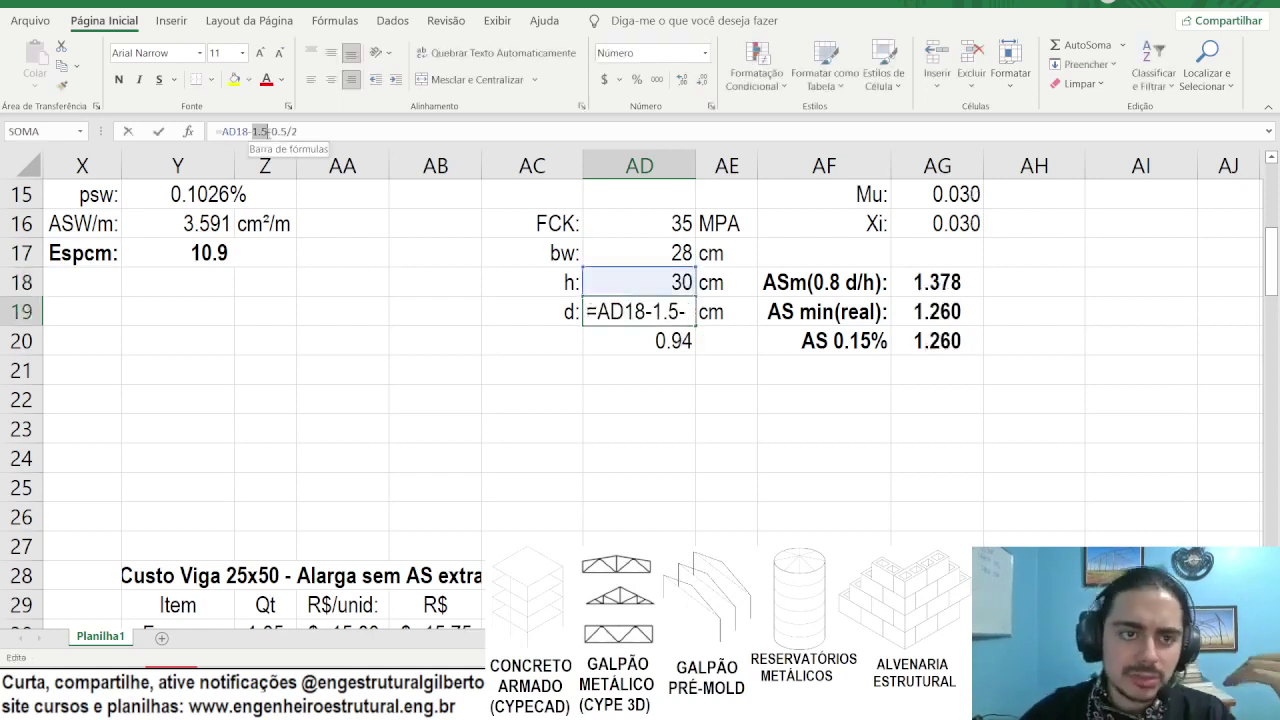
pyautogui.press('BackSpace')
pyautogui.press('BackSpace')
pyautogui.press('BackSpace')
pyautogui.write('2')
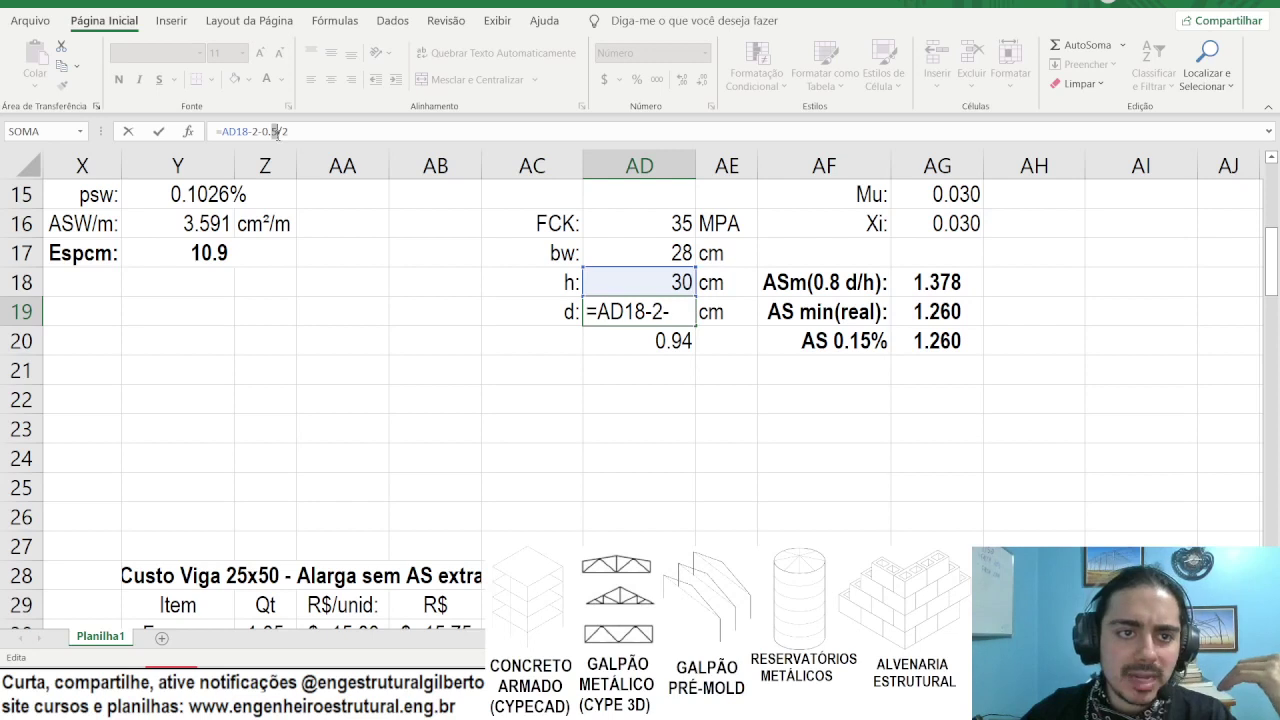
pyautogui.press('BackSpace')
pyautogui.press('BackSpace')
pyautogui.press('BackSpace')
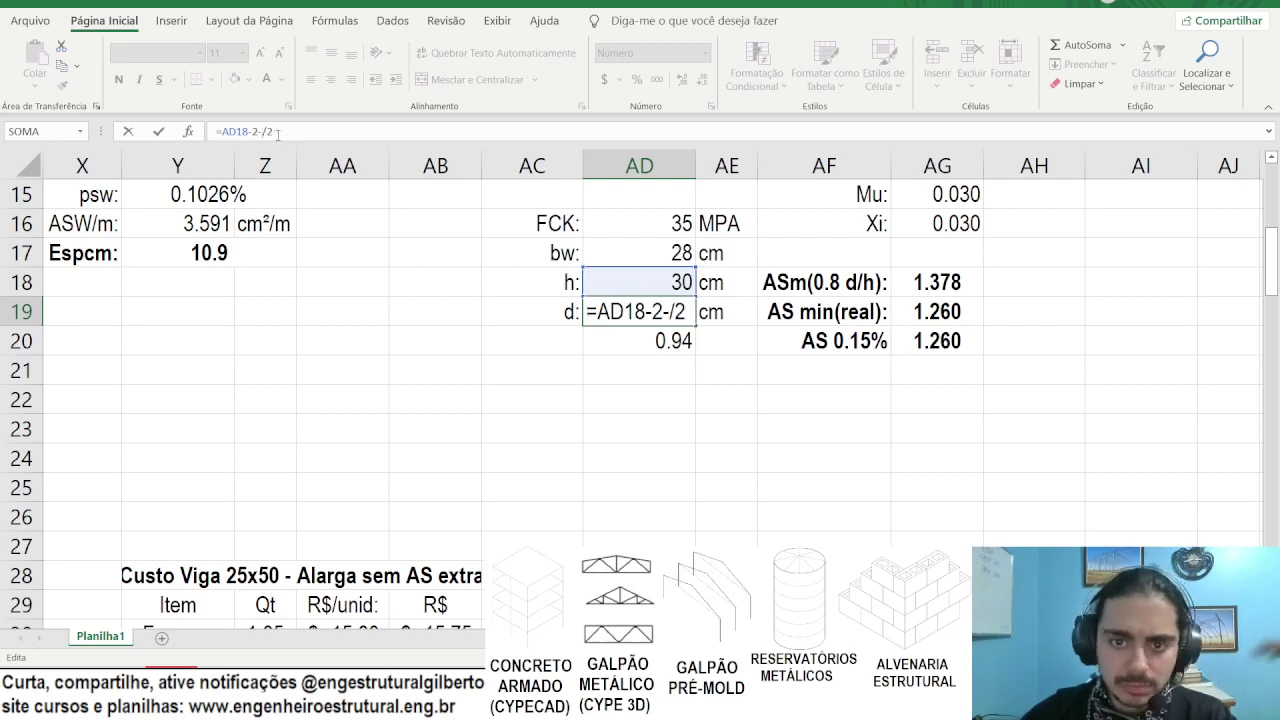
pyautogui.write('1')
pyautogui.press('Return')
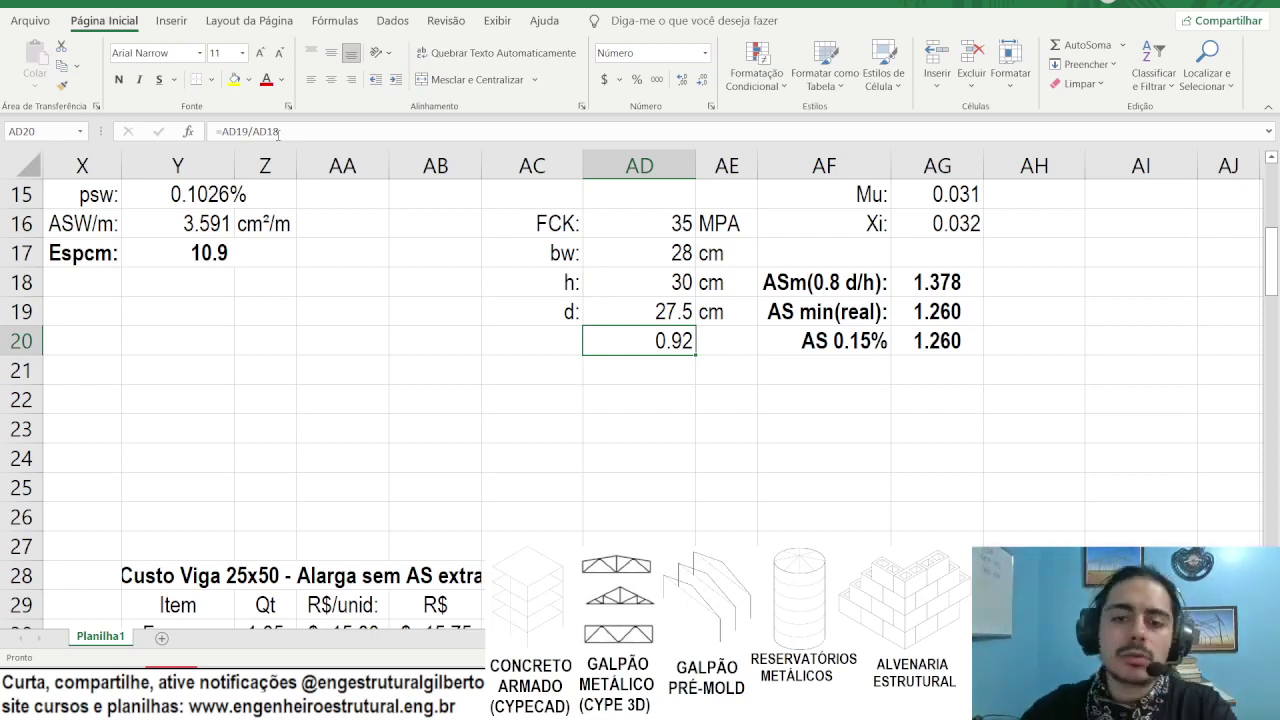
# Step: Test FCK at 40 MPa against the AS min(real) and AS 0.15% results, and undo the change
pyautogui.moveTo(822, 332); pyautogui.dragTo(930, 310)
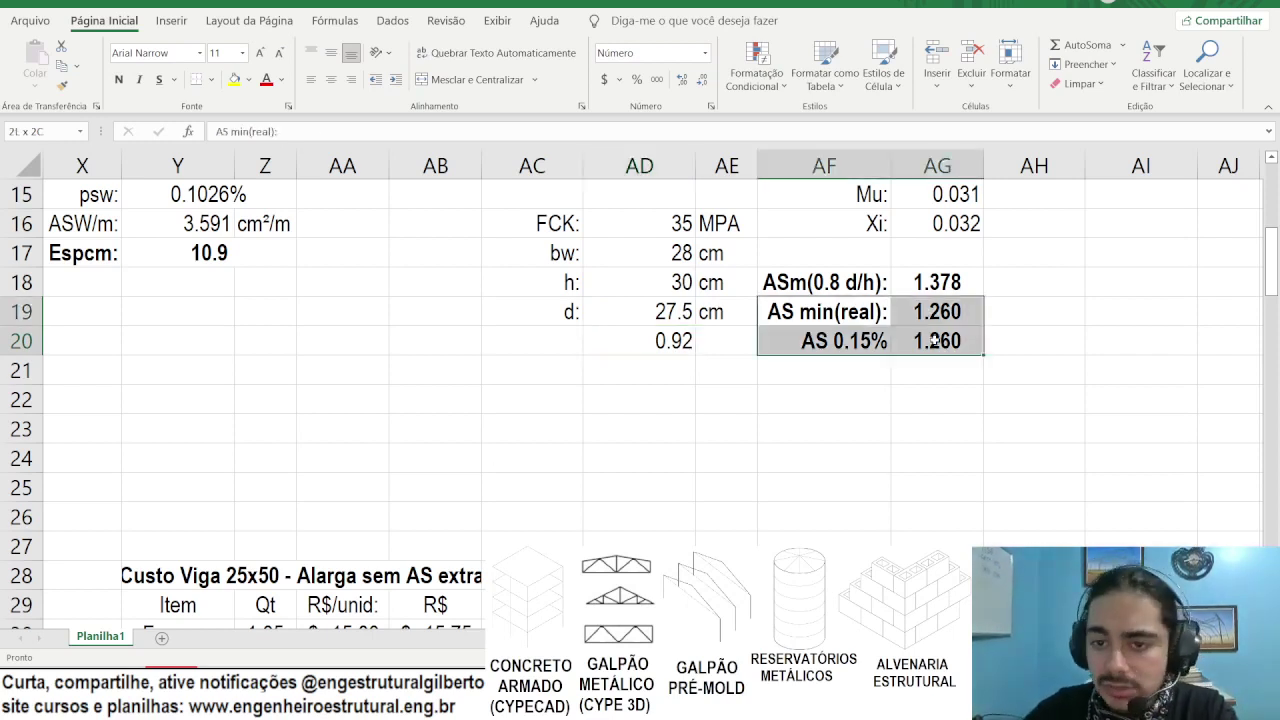
pyautogui.click(635, 230)
pyautogui.write('40')
pyautogui.press('Return')
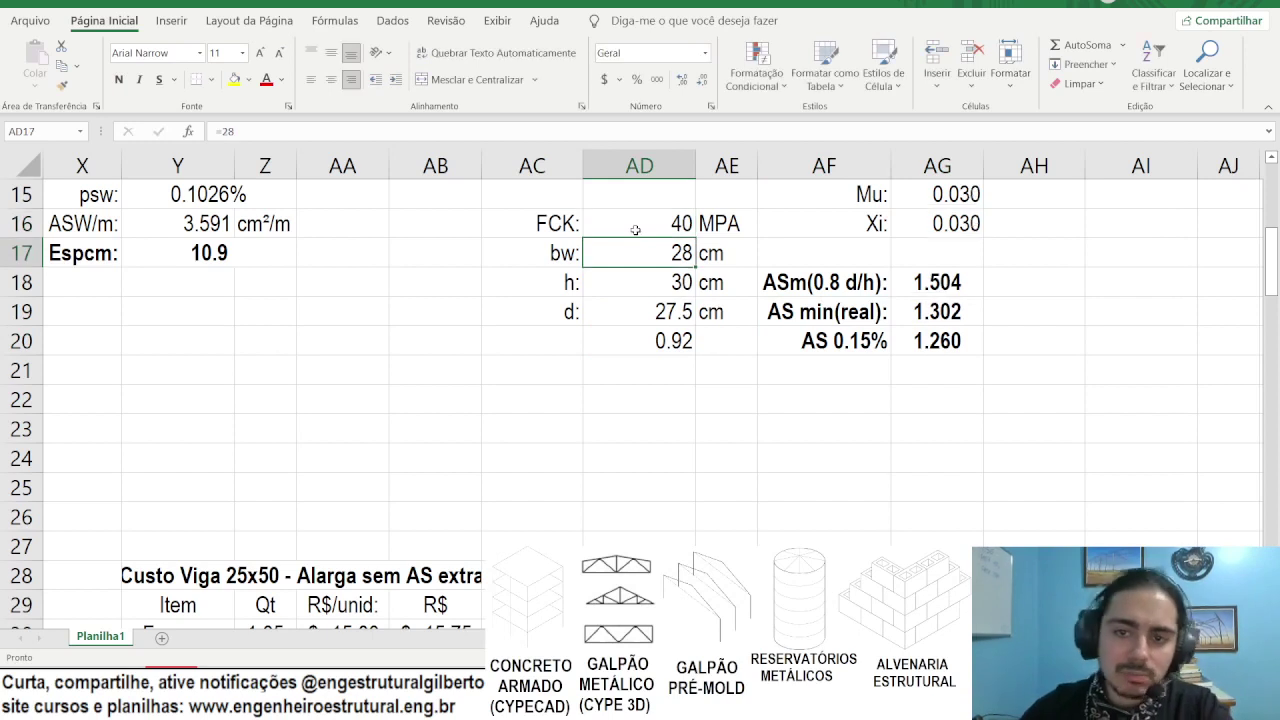
pyautogui.hotkey('ctrl', 'z')
# Step: Inspect the AS min(real) formula and the d/h ratio, and return to the stirrup cost comparison around columns T to W
pyautogui.click(937, 311)
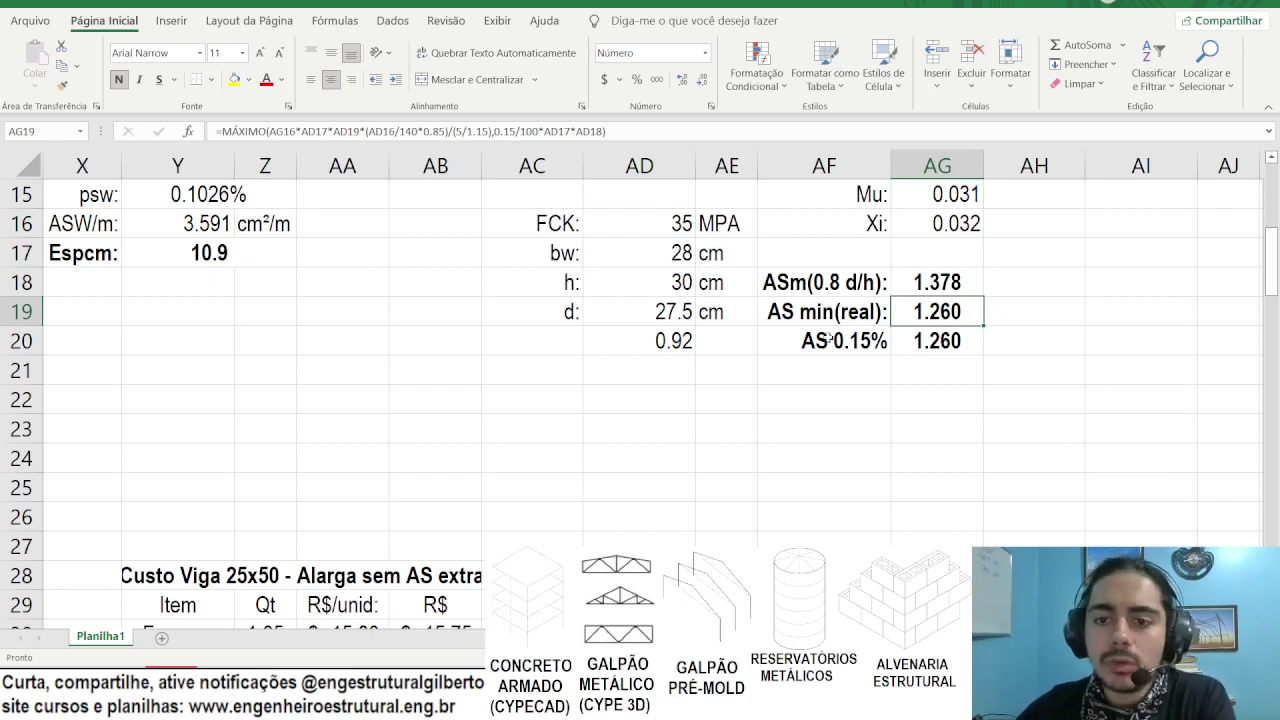
pyautogui.moveTo(782, 340); pyautogui.dragTo(840, 311)
pyautogui.click(830, 311)
pyautogui.click(683, 332)
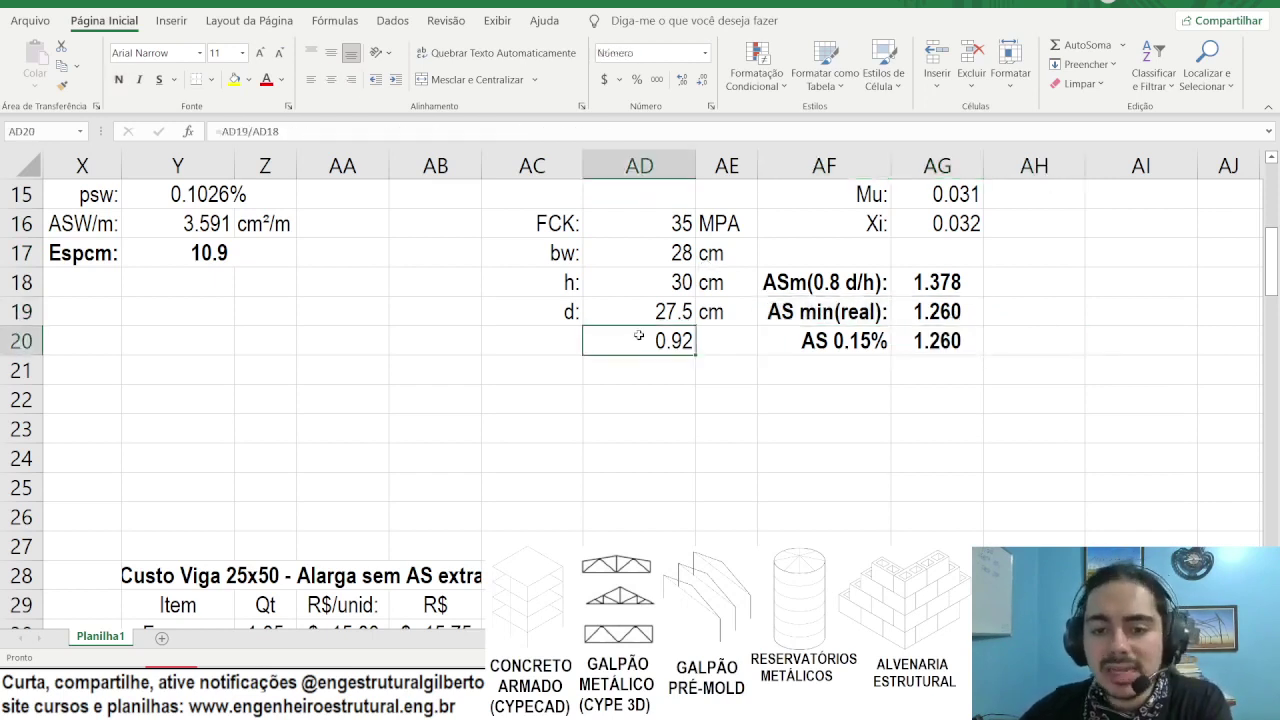
pyautogui.hscroll(-1, 717, 407)
pyautogui.hscroll(-6, 717, 407)
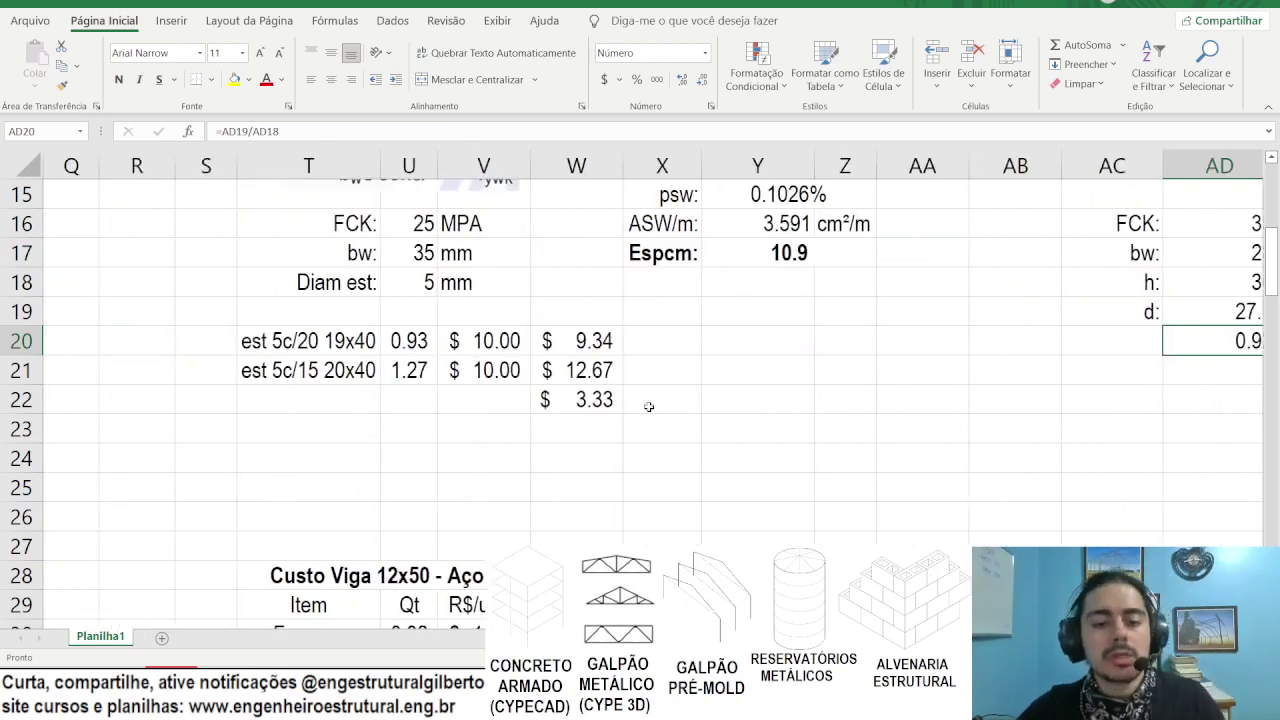
# Step: Examine the cost comparison of the 12x50 beam with added steel and the widened 25x50 beam
pyautogui.click(651, 404)
pyautogui.scroll(-3, 651, 404)
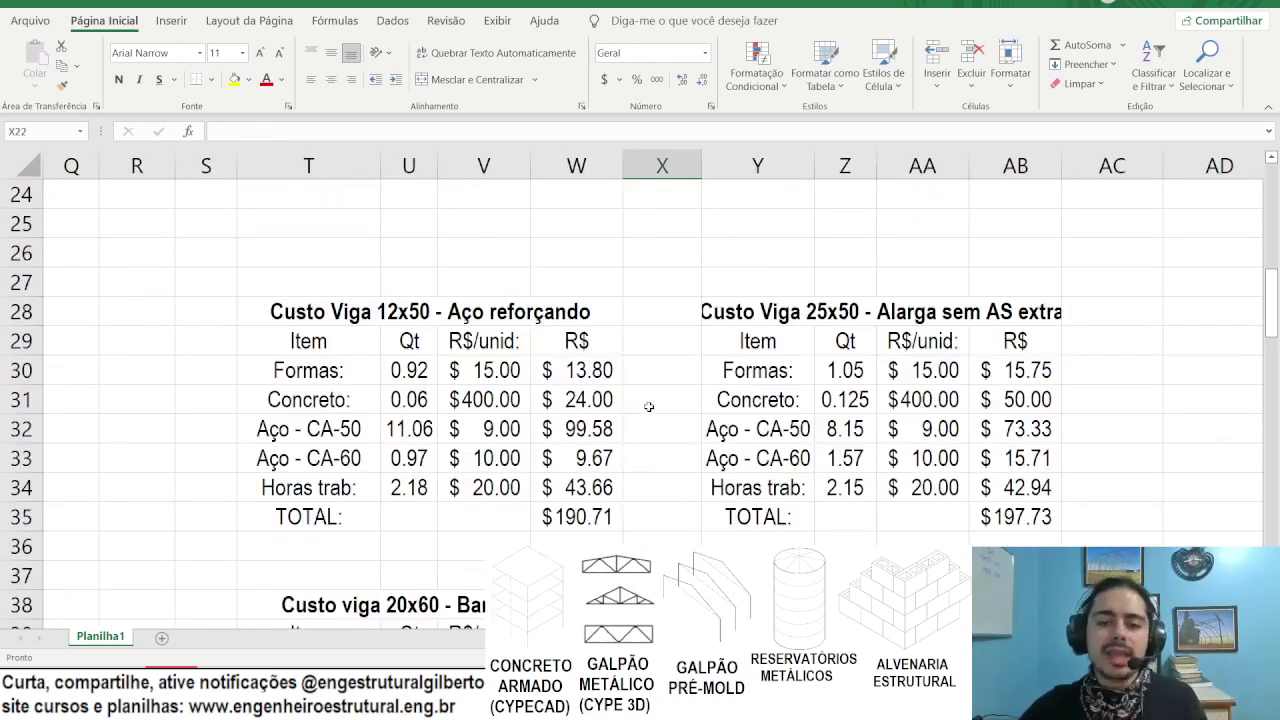
pyautogui.scroll(1, 747, 452)
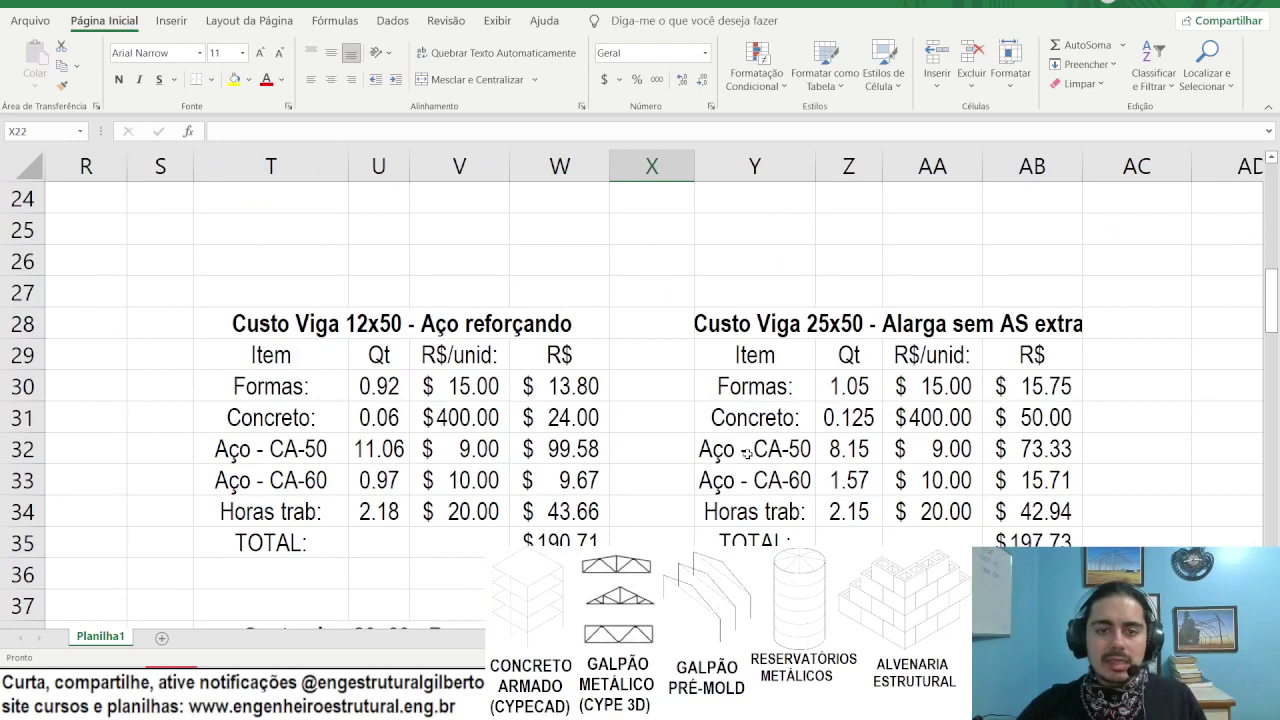
pyautogui.scroll(-1, 747, 453)
pyautogui.scroll(1, 747, 452)
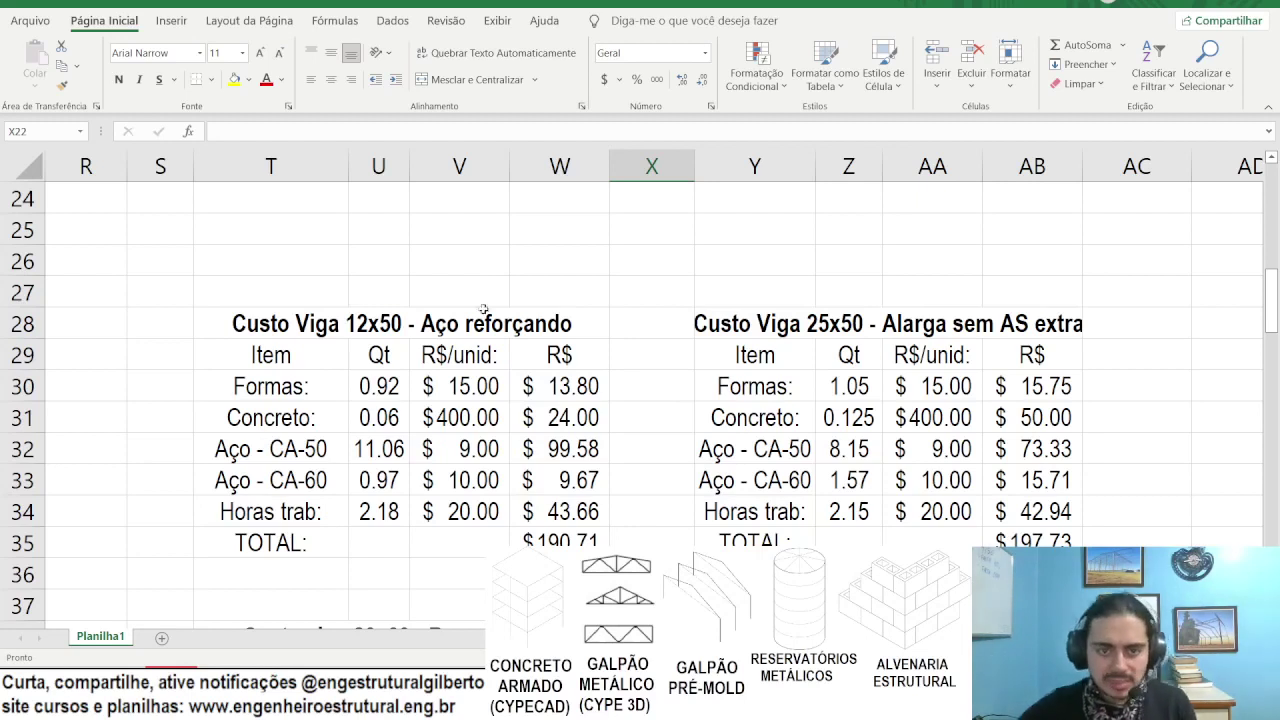
pyautogui.moveTo(425, 336); pyautogui.dragTo(942, 532)
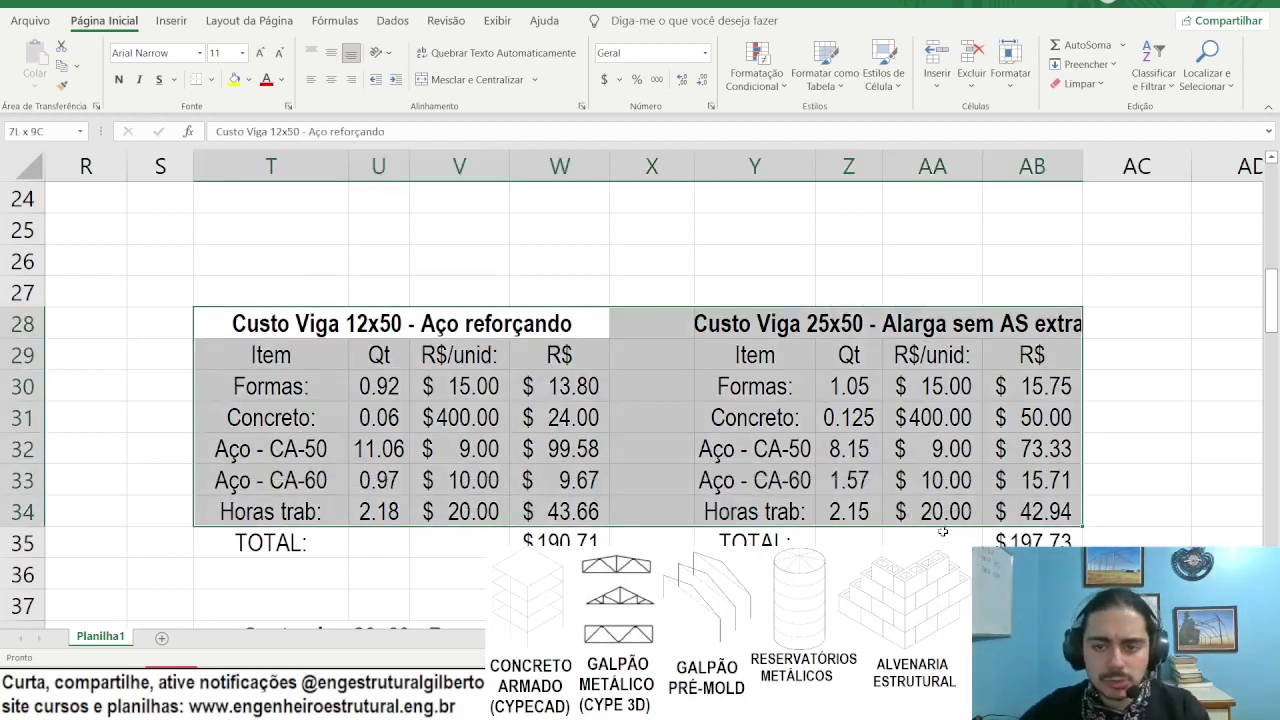
pyautogui.click(305, 208)
pyautogui.click(298, 229)
pyautogui.press('Return')
pyautogui.click(615, 378)
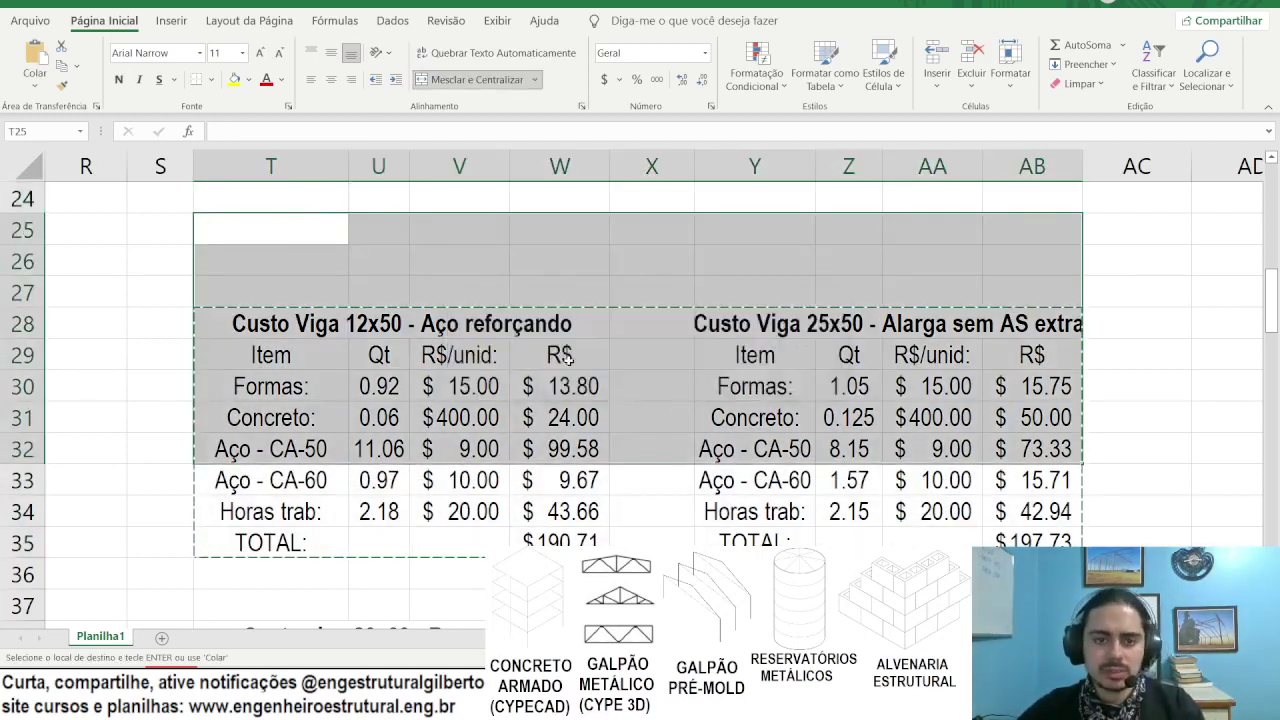
pyautogui.scroll(-1, 536, 345)
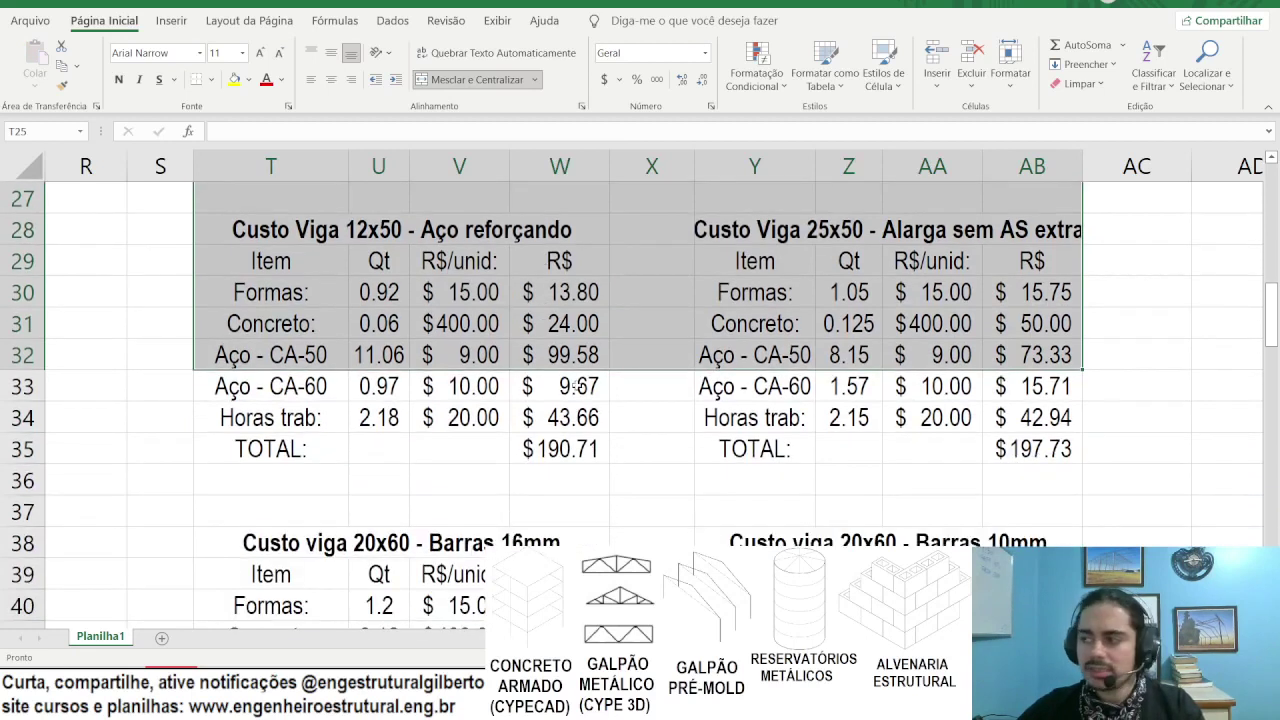
pyautogui.click(656, 488)
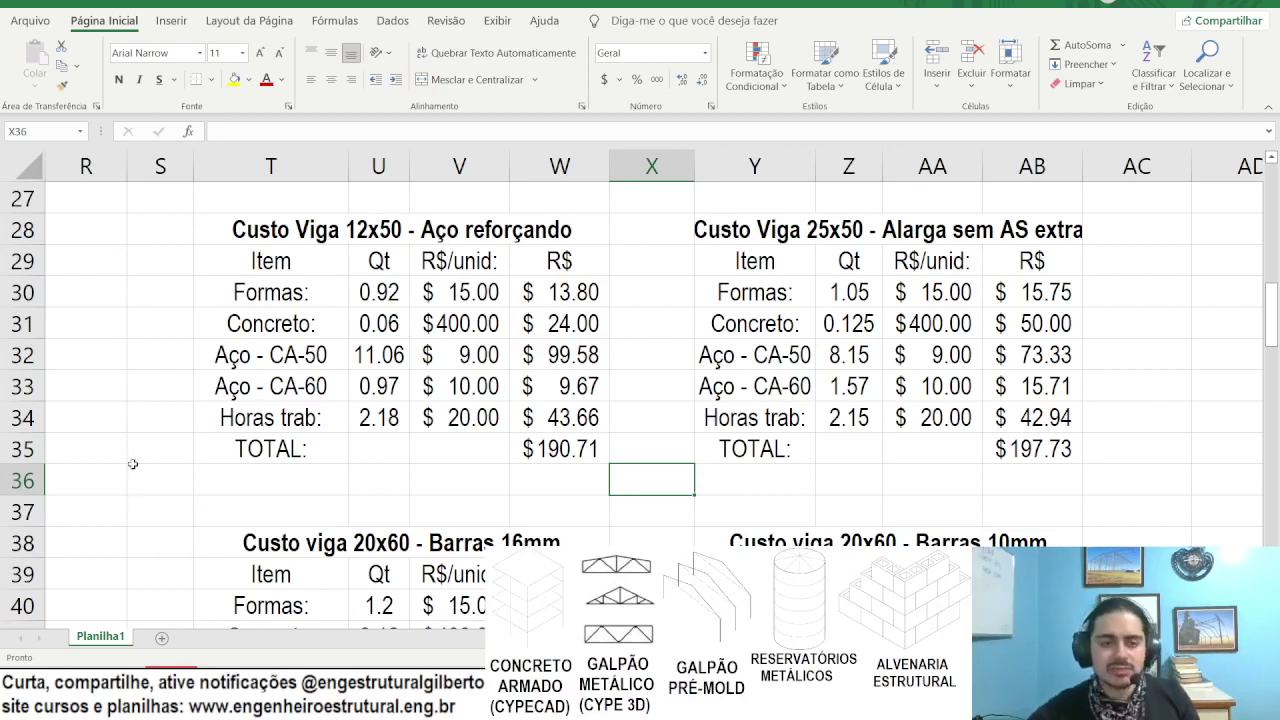
# Step: Make the TOTAL row of the 12x50 and 25x50 beam cost tables bold
pyautogui.moveTo(227, 450); pyautogui.dragTo(1030, 449)
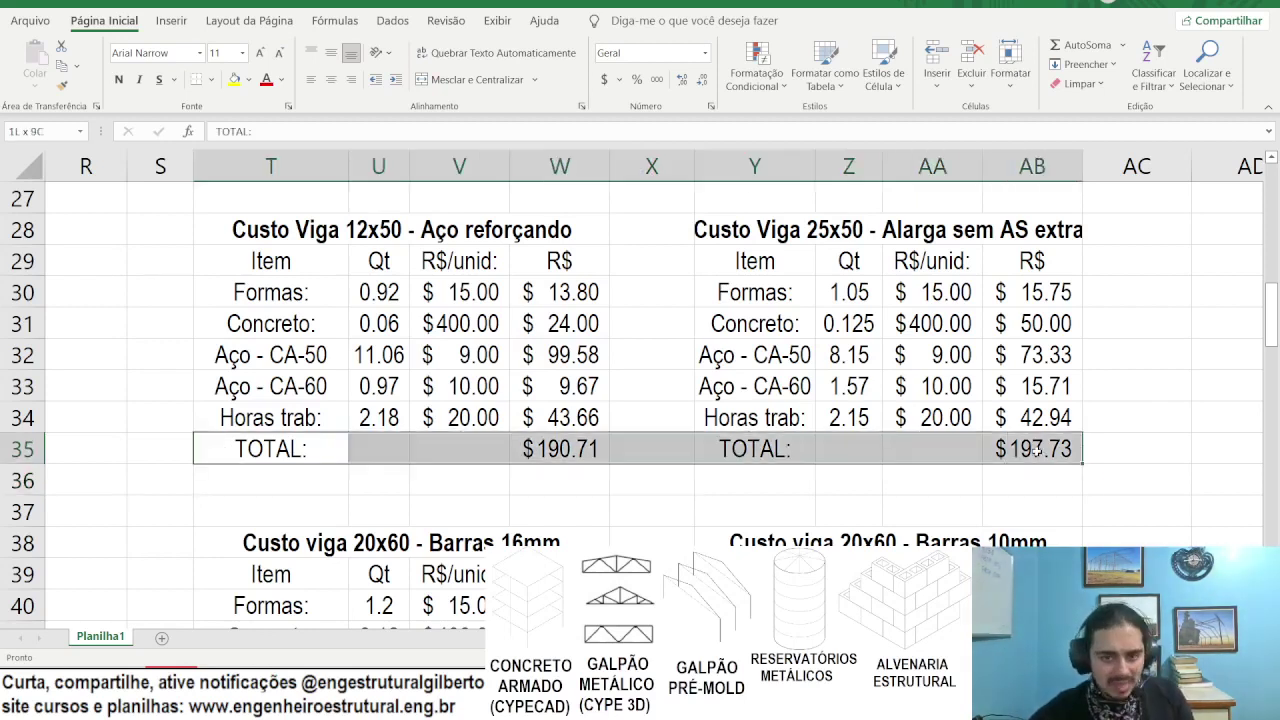
pyautogui.click(118, 79)
pyautogui.click(566, 410)
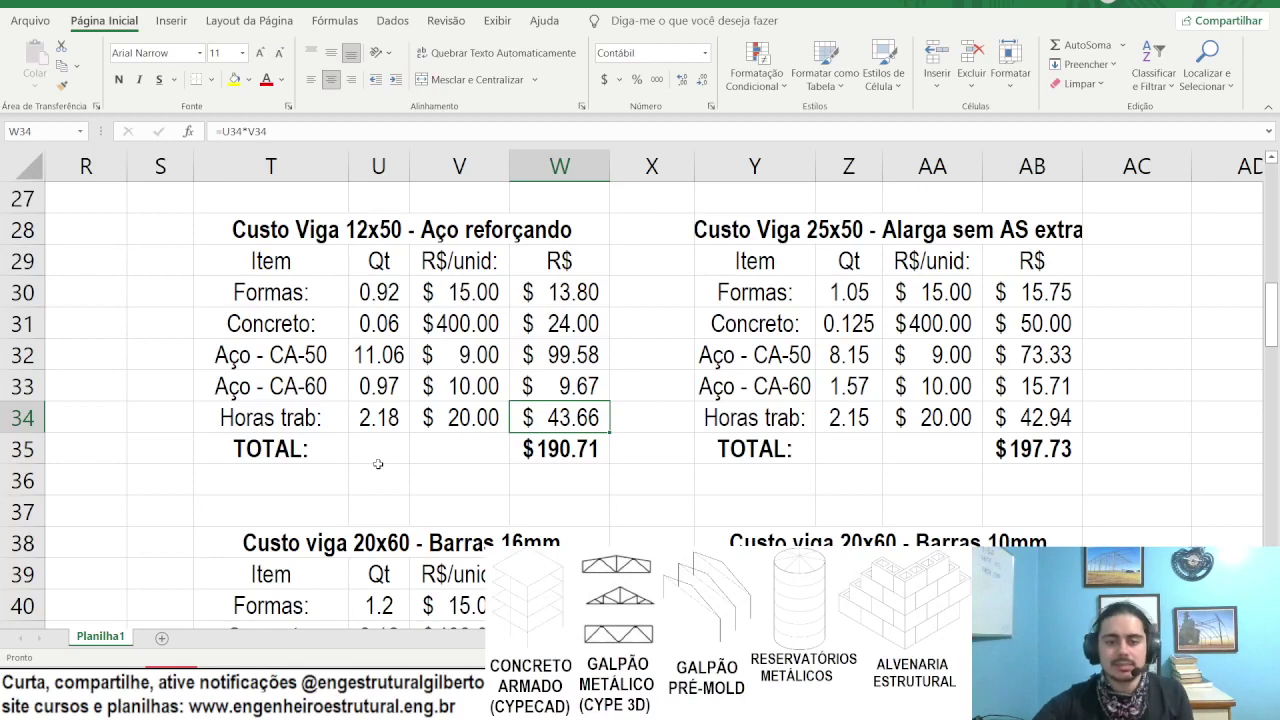
# Step: Compare the cost totals of the 20x60 beam with 16 mm and 10 mm bars, including both FORA A FORA versions
pyautogui.scroll(1, 657, 406)
pyautogui.scroll(-2, 535, 288)
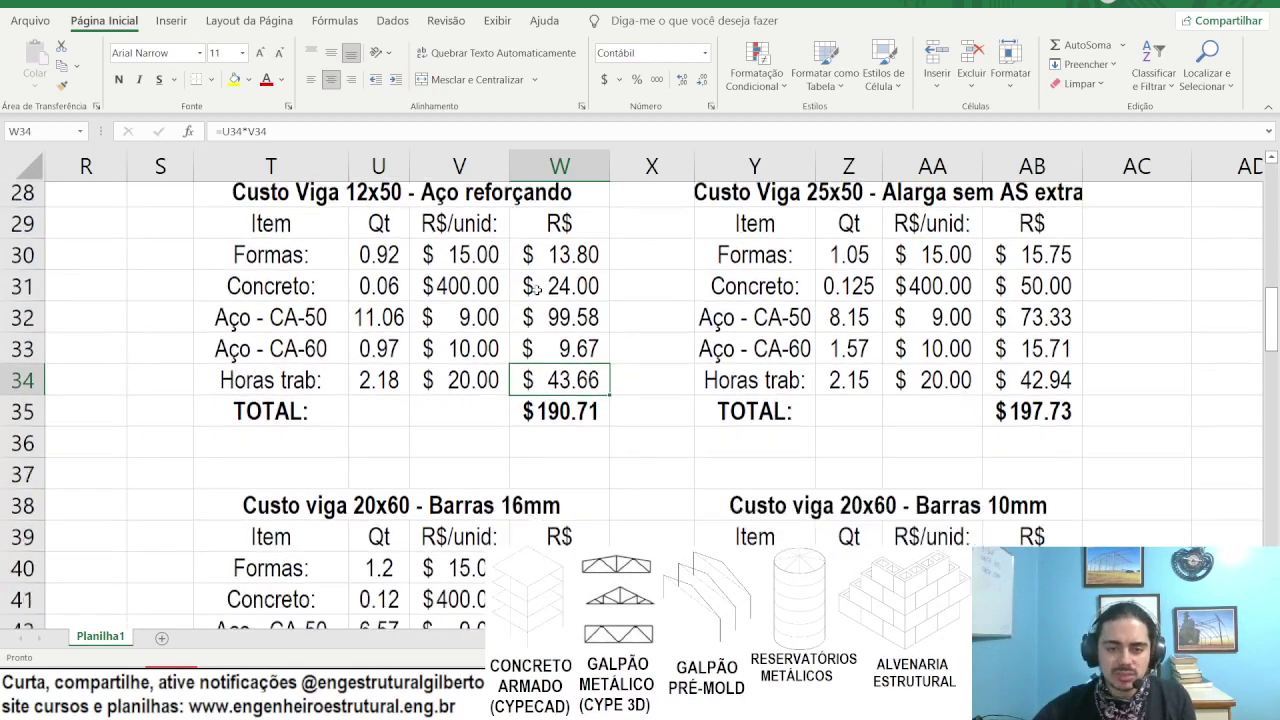
pyautogui.scroll(-3, 535, 288)
pyautogui.click(345, 261)
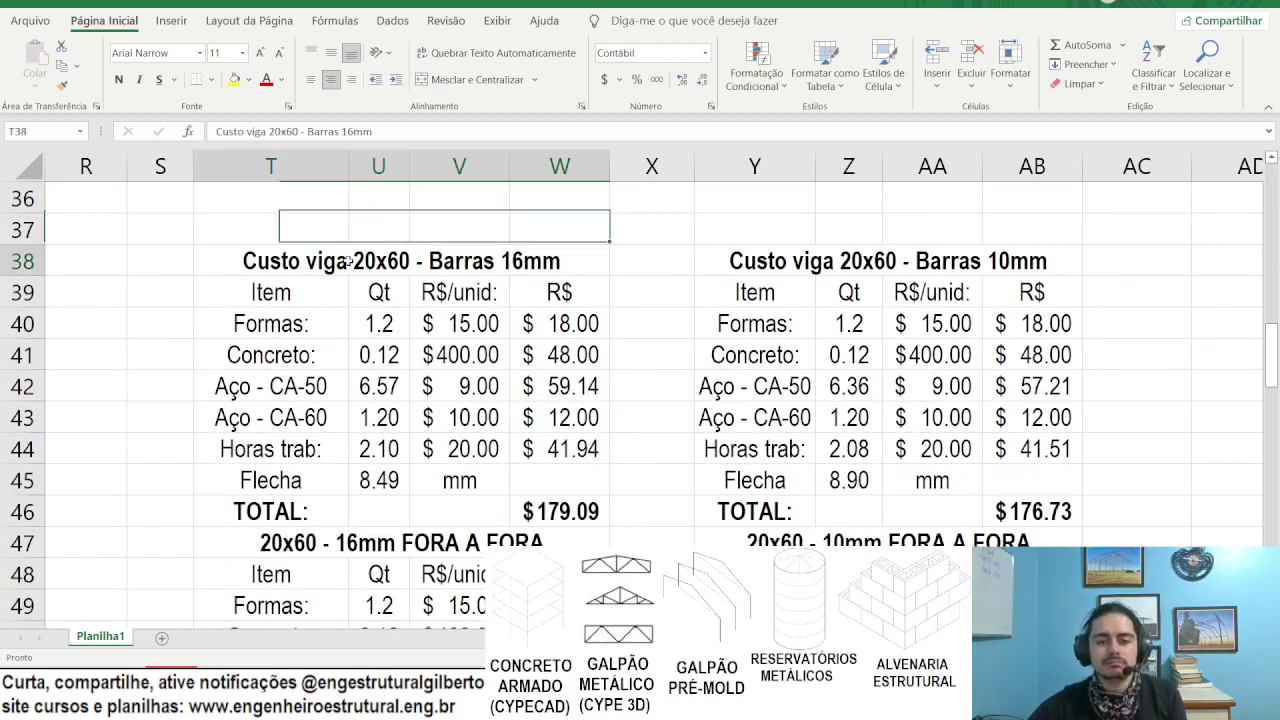
pyautogui.moveTo(345, 261); pyautogui.dragTo(760, 340)
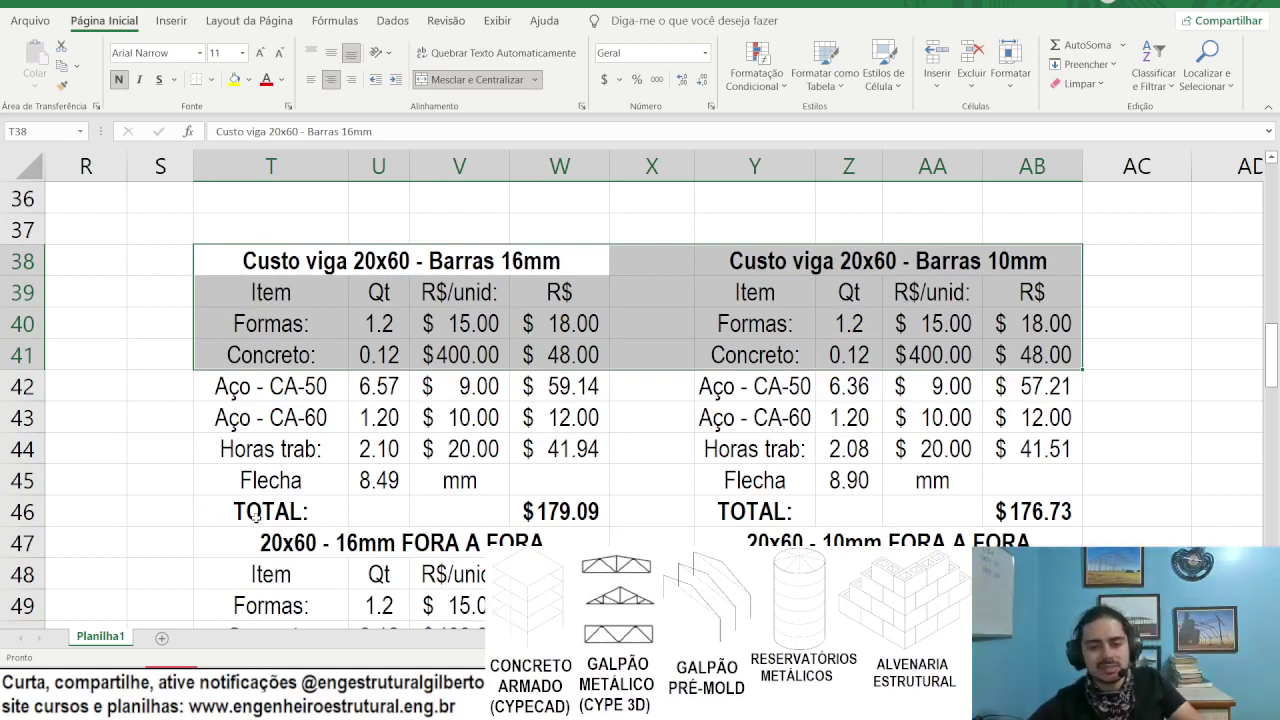
pyautogui.moveTo(252, 520); pyautogui.dragTo(563, 507)
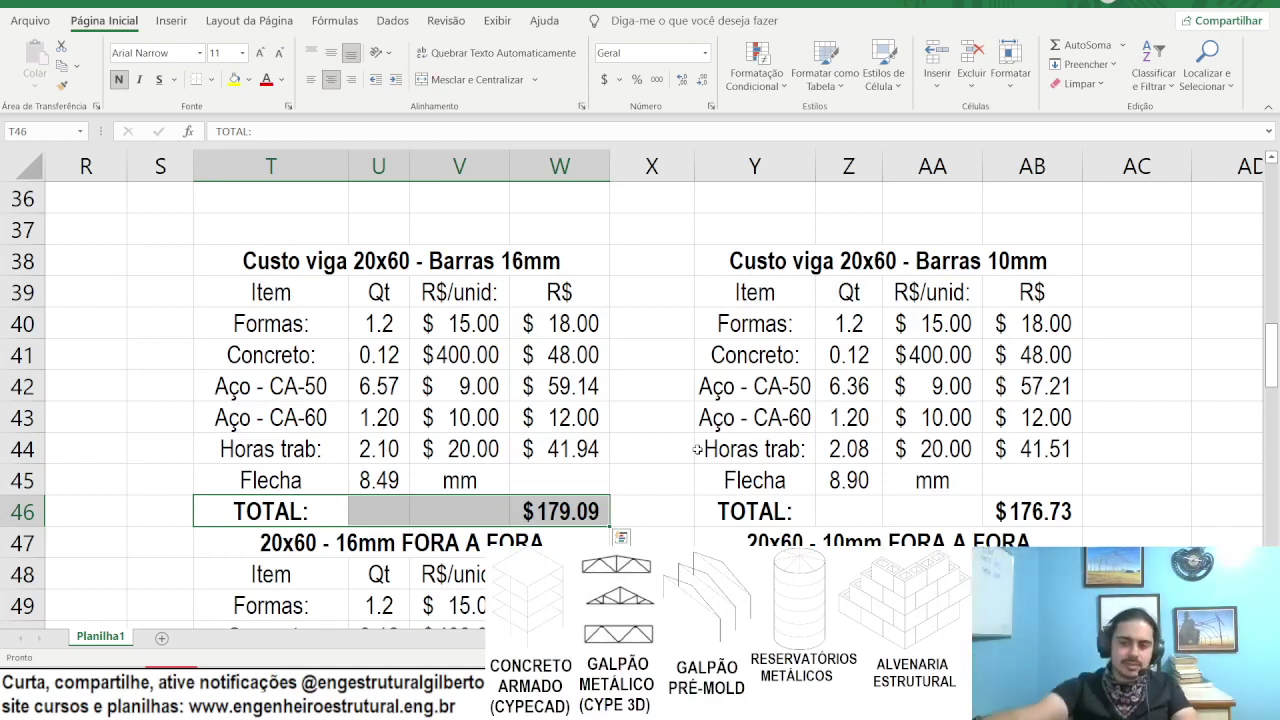
pyautogui.moveTo(740, 511); pyautogui.dragTo(1030, 511)
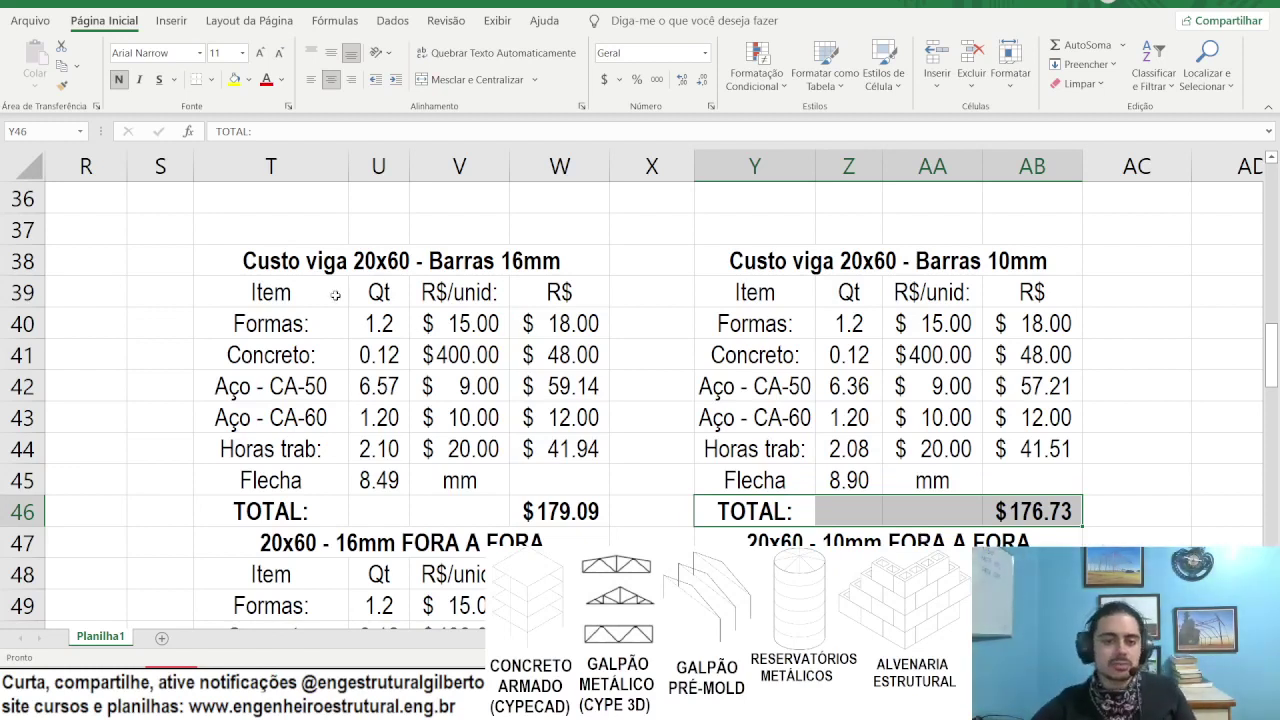
pyautogui.scroll(-1, 336, 294)
pyautogui.scroll(-2, 336, 294)
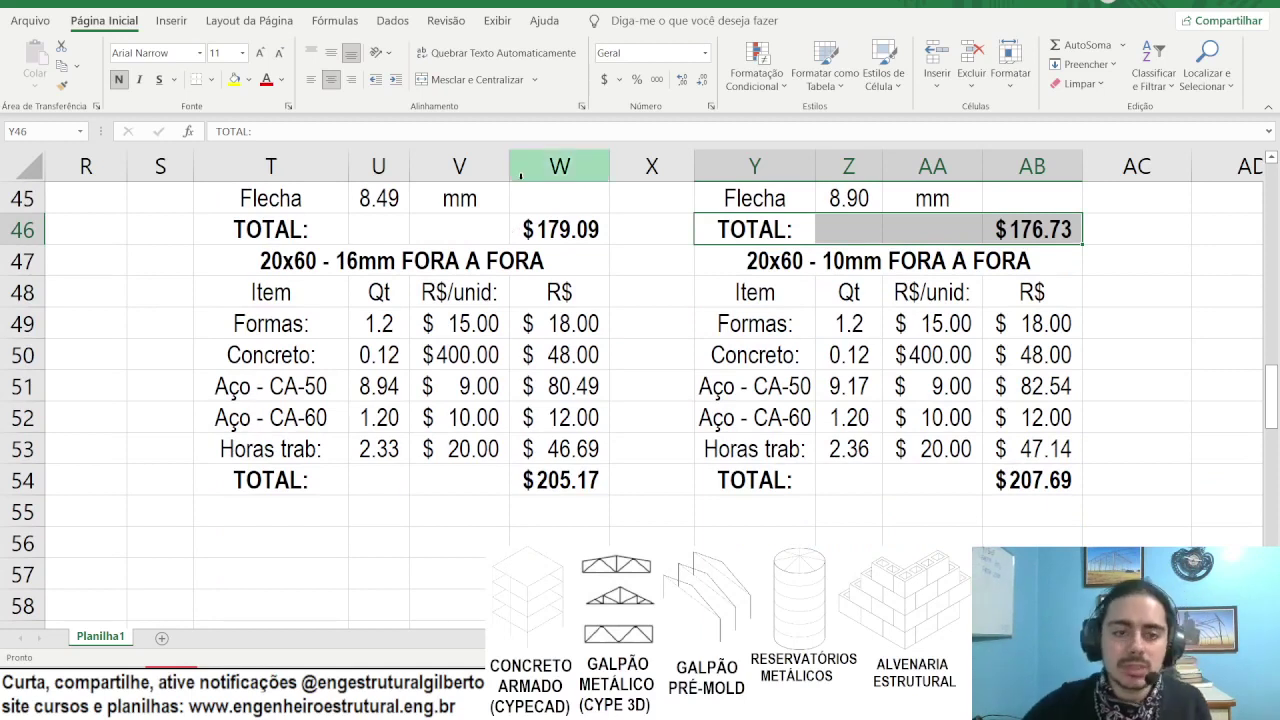
pyautogui.moveTo(300, 480); pyautogui.dragTo(674, 480)
pyautogui.click(632, 488)
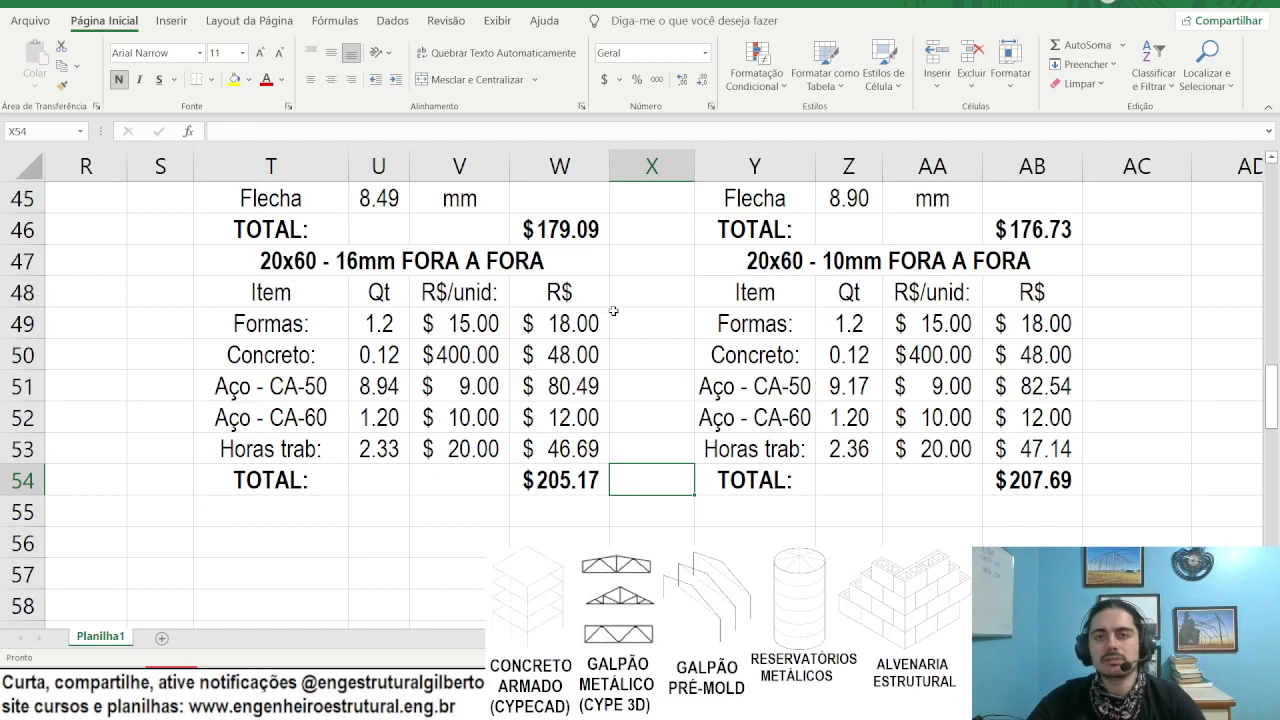
pyautogui.scroll(2, 655, 410)
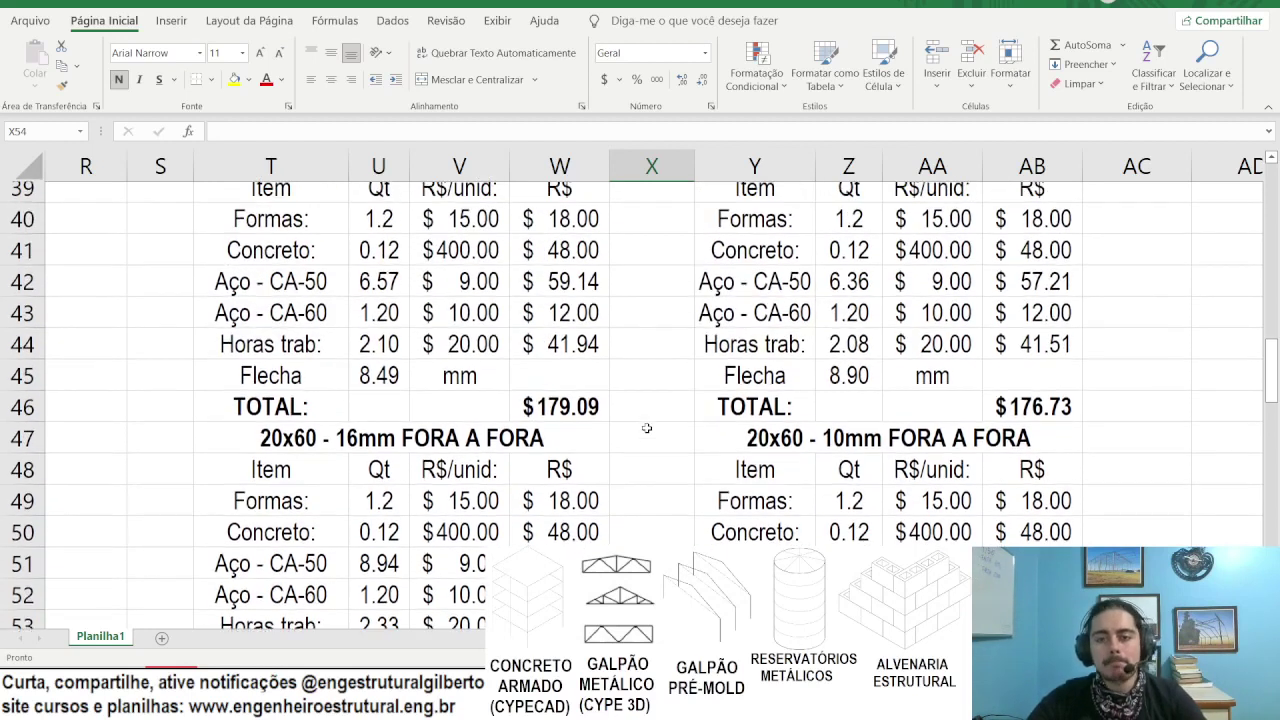
pyautogui.click(1022, 425)
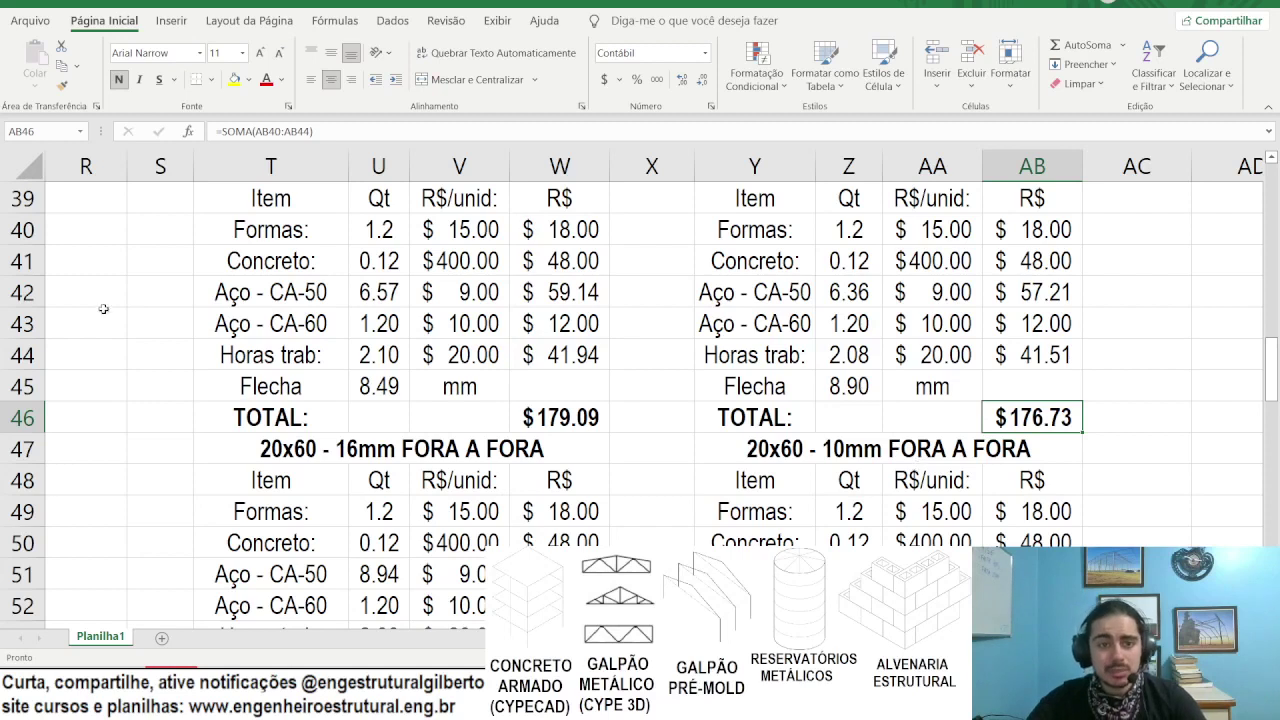
# Step: Set the CA-50 steel unit price in the 20x60 beam table with 16 mm bars to 8.5
pyautogui.click(248, 300)
pyautogui.click(435, 296)
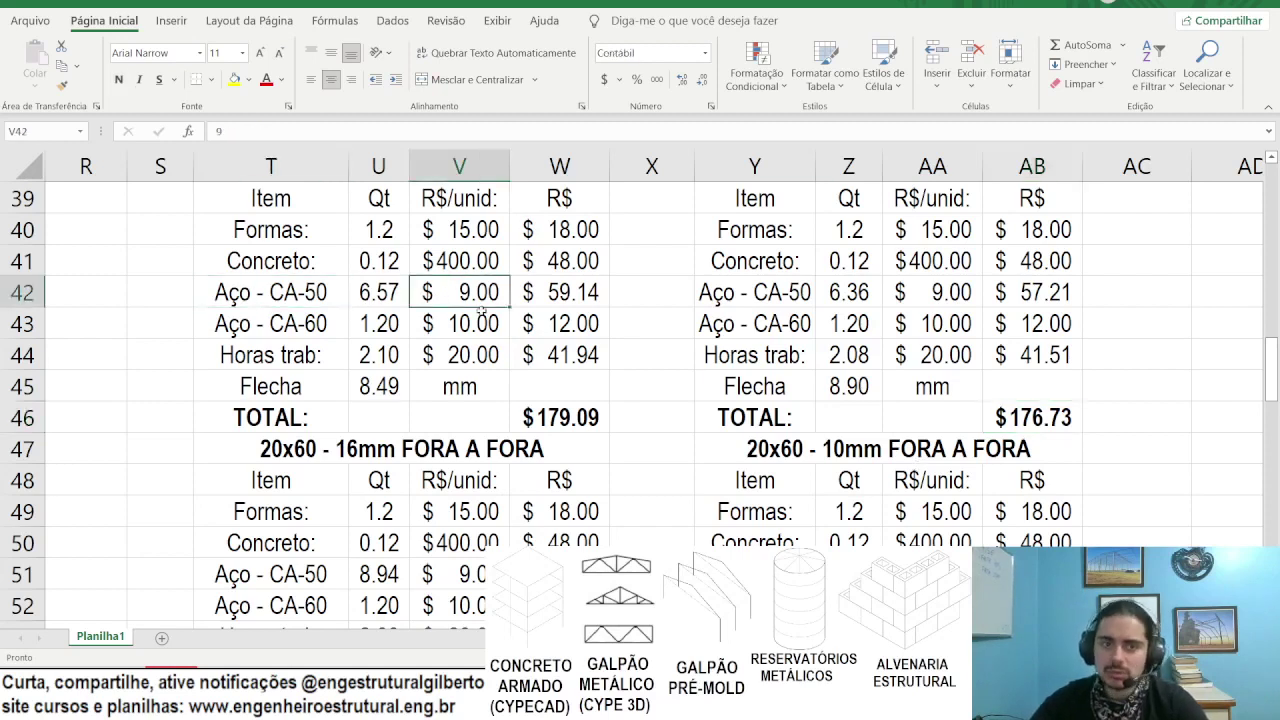
pyautogui.click(915, 291)
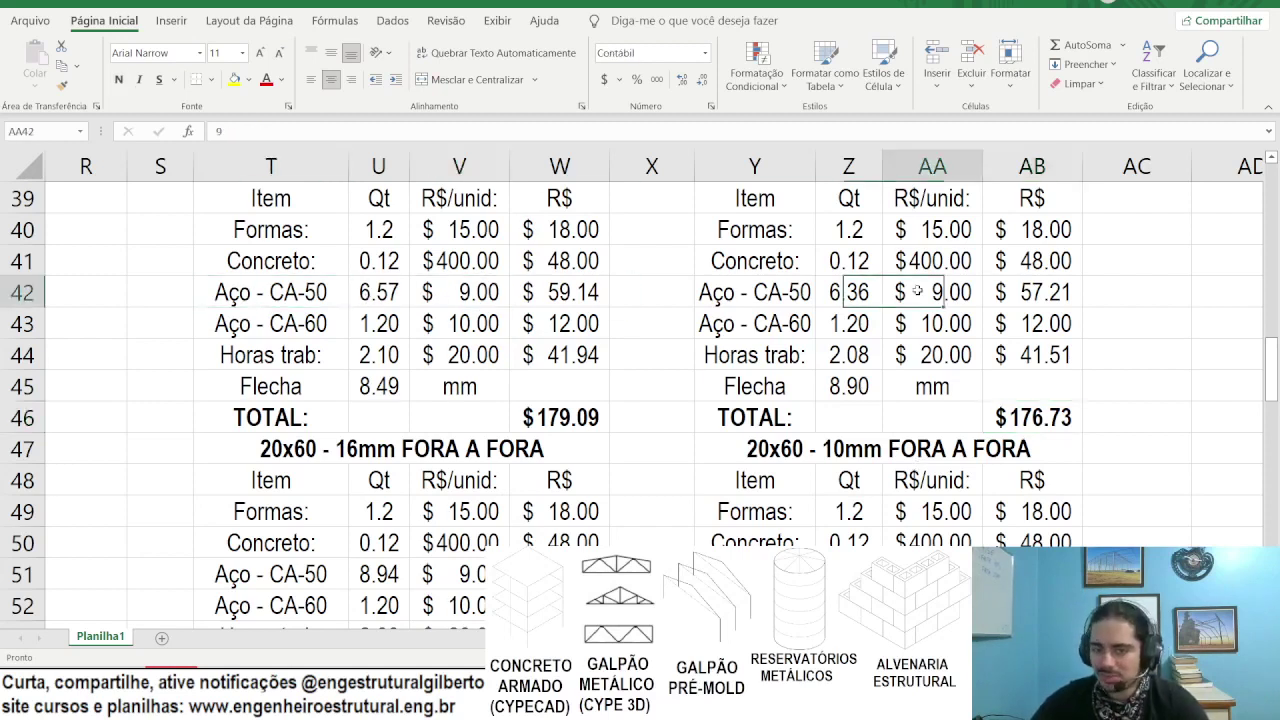
pyautogui.scroll(1, 916, 290)
pyautogui.scroll(-1, 556, 334)
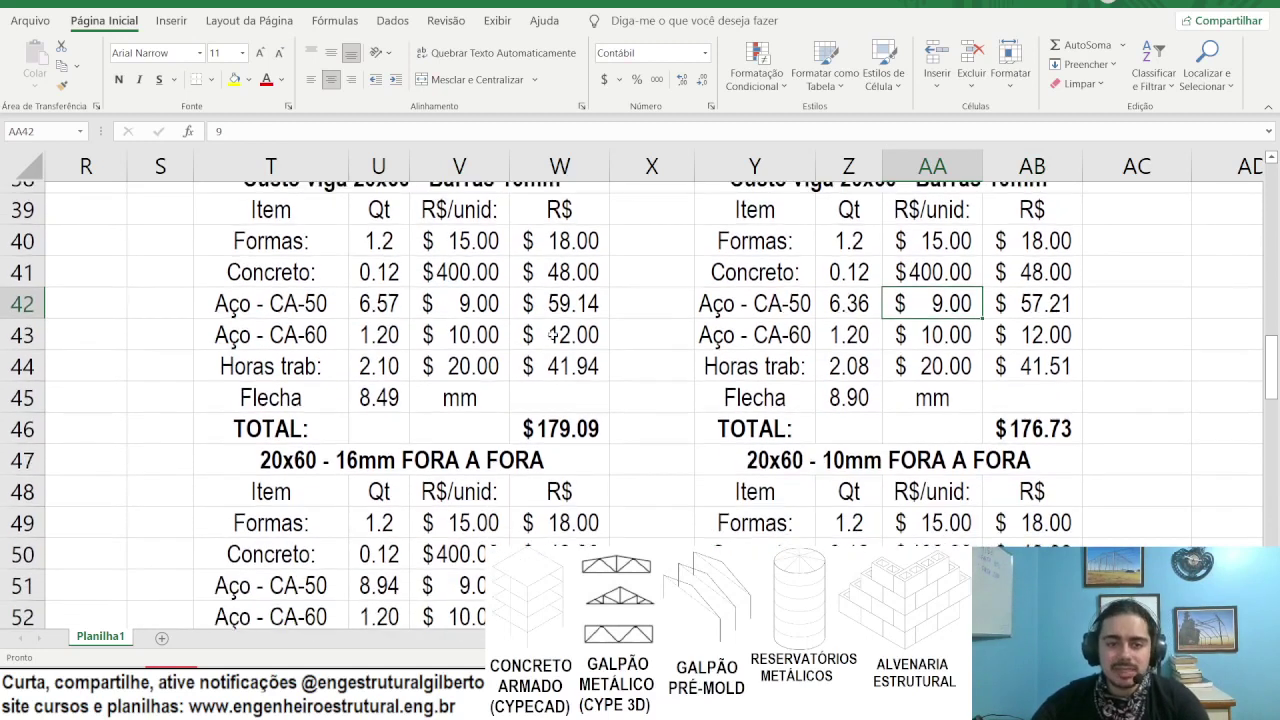
pyautogui.click(470, 298)
pyautogui.scroll(1, 610, 486)
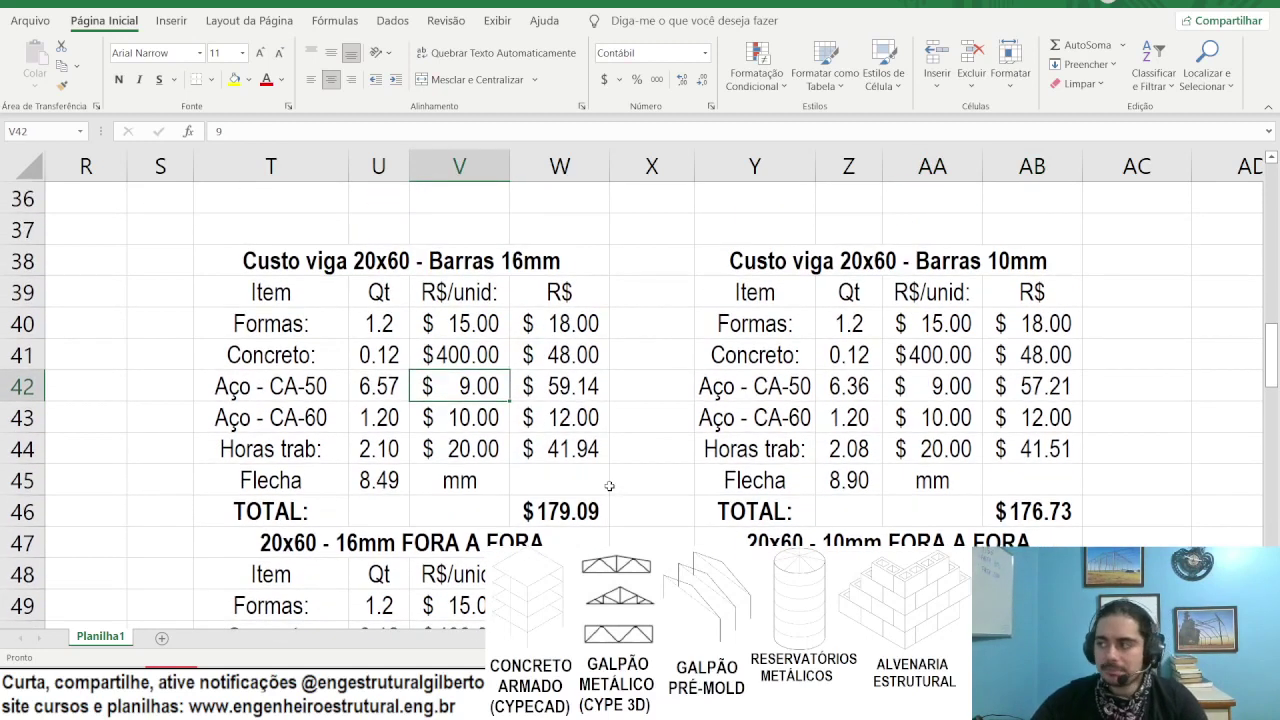
pyautogui.write('8.5')
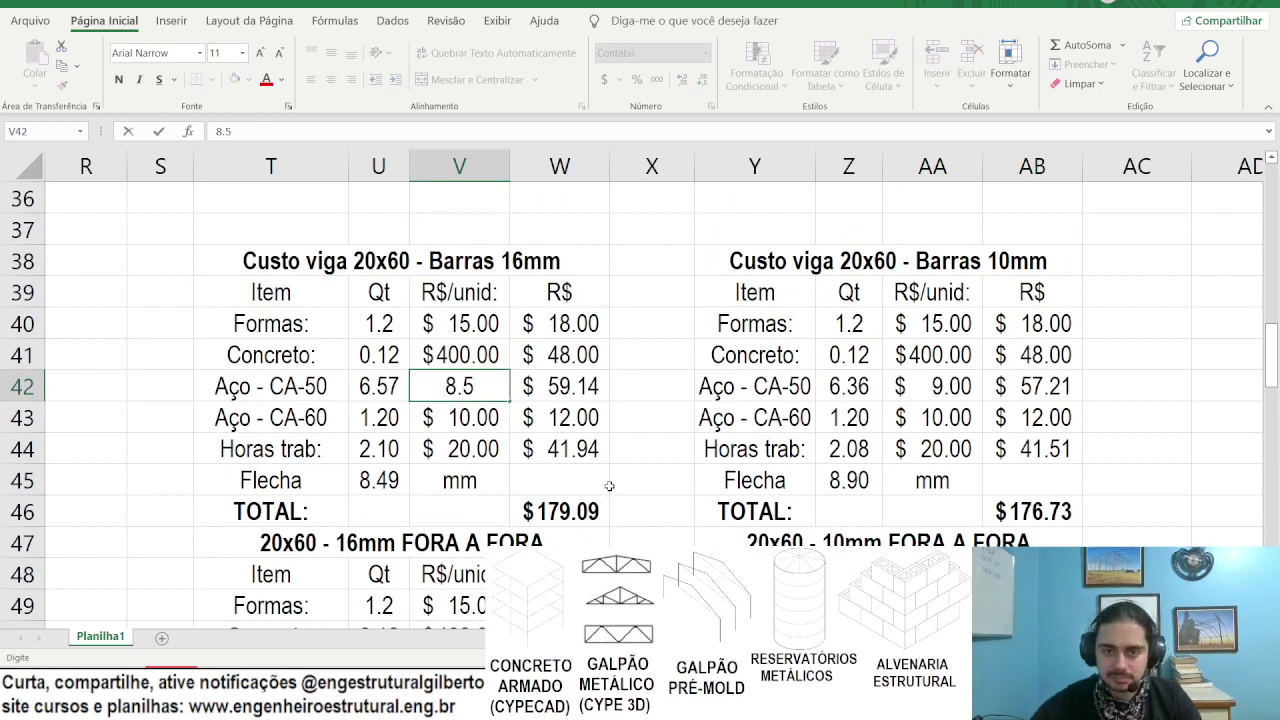
pyautogui.press('Return')
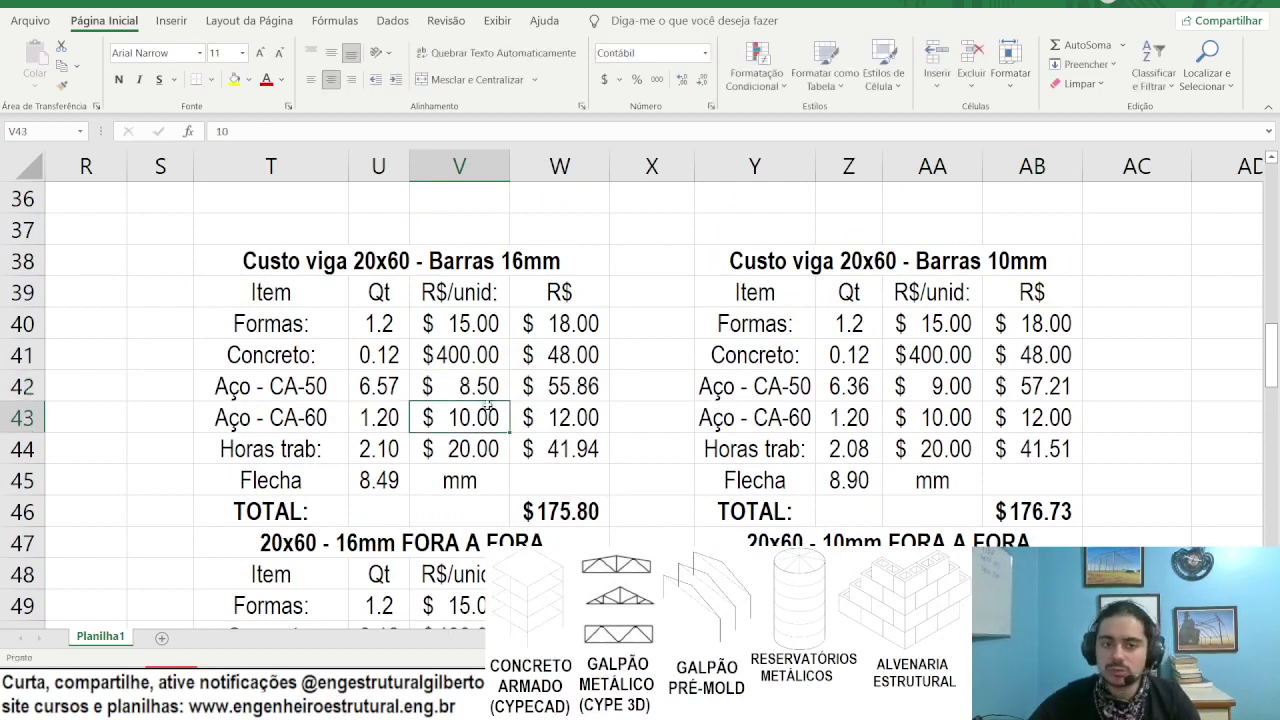
# Step: Compare the working-hours row of the two 20x60 tables with 16 mm and 10 mm bars, and make their Flecha row bold
pyautogui.click(481, 389)
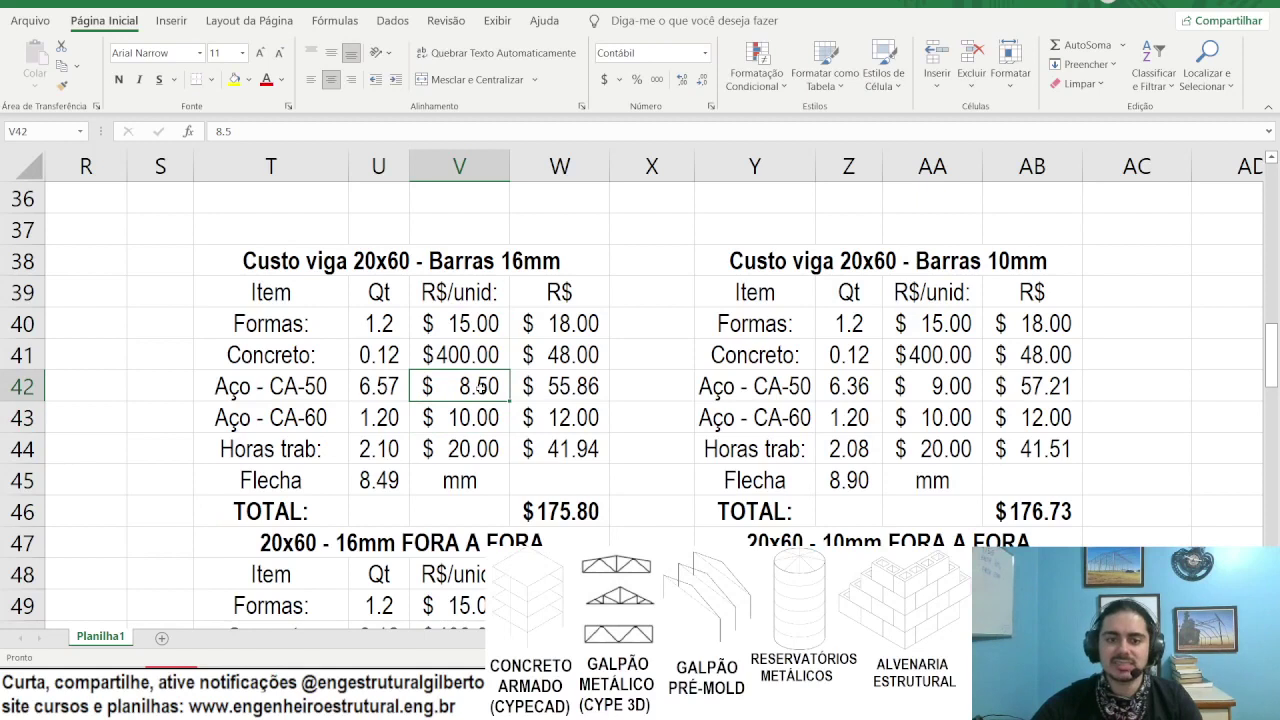
pyautogui.moveTo(206, 452); pyautogui.dragTo(1100, 449)
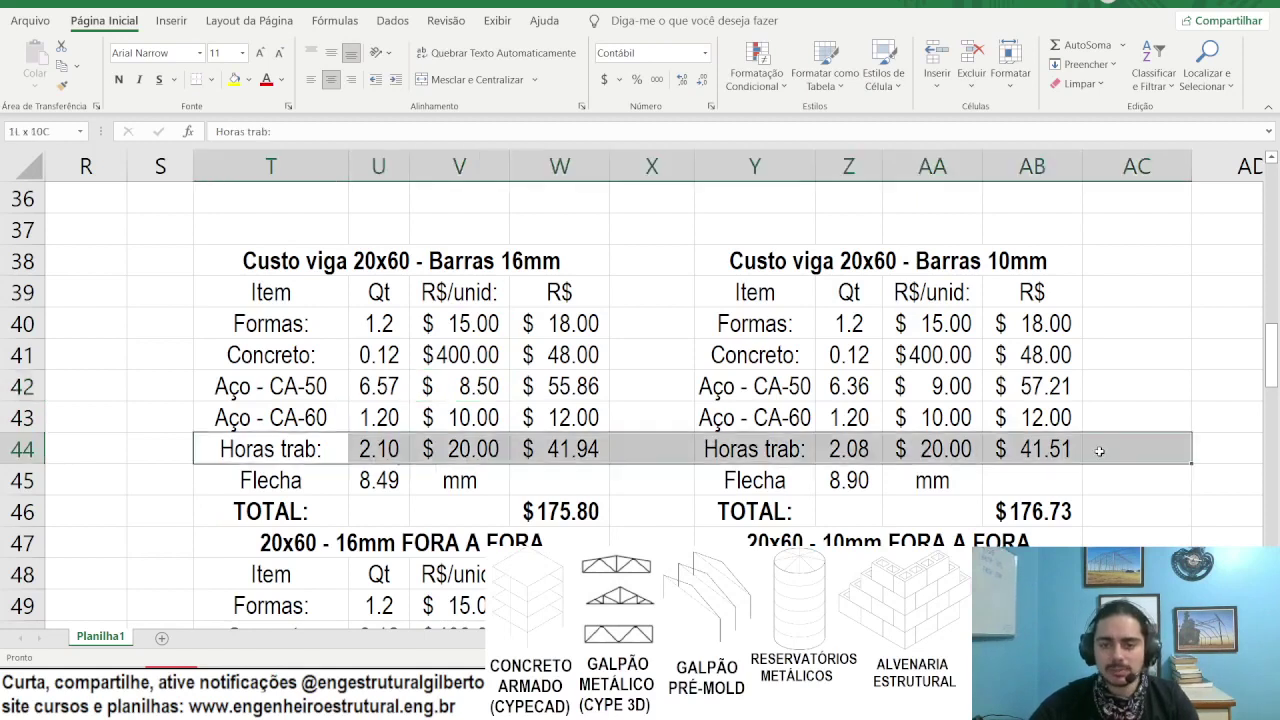
pyautogui.click(948, 403)
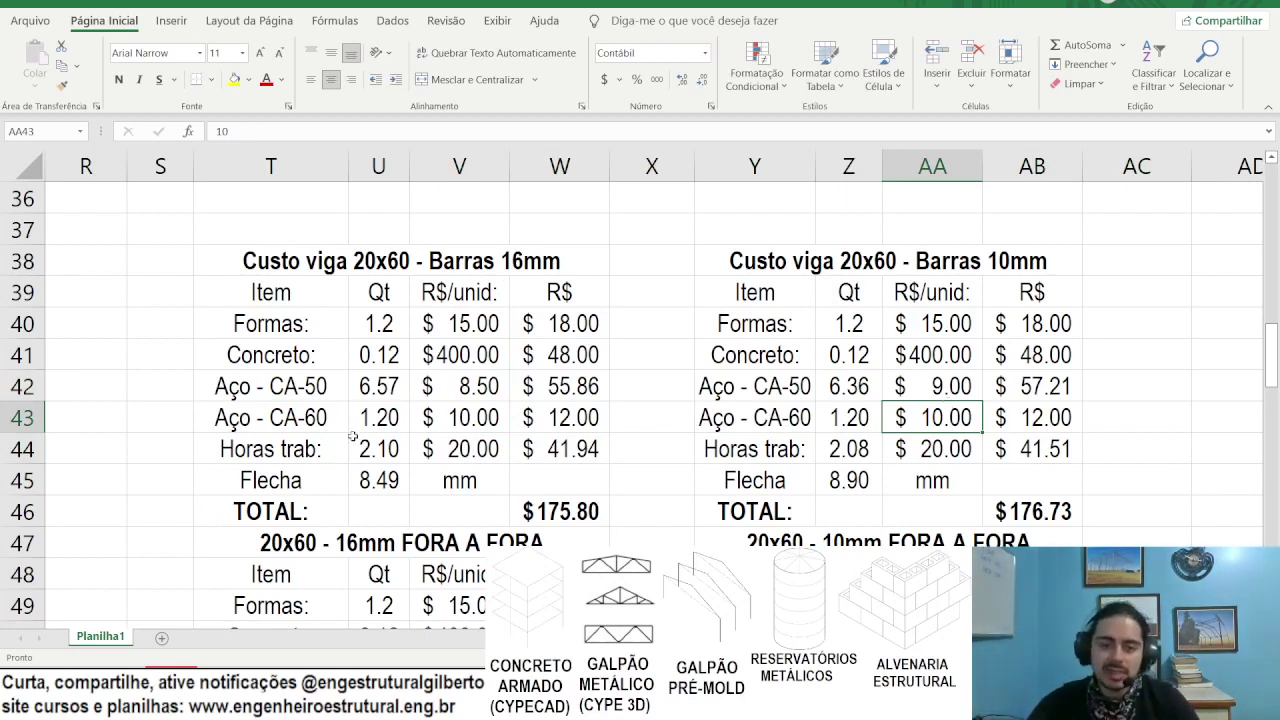
pyautogui.moveTo(242, 484); pyautogui.dragTo(957, 486)
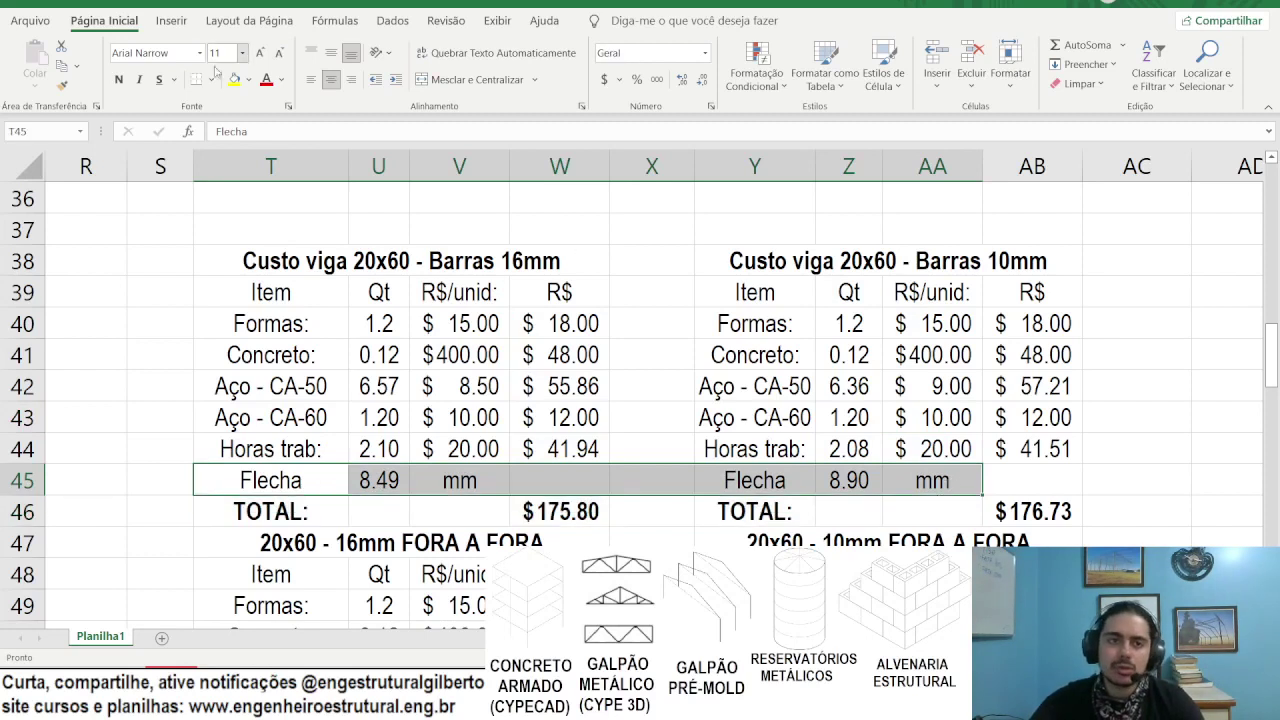
pyautogui.click(119, 79)
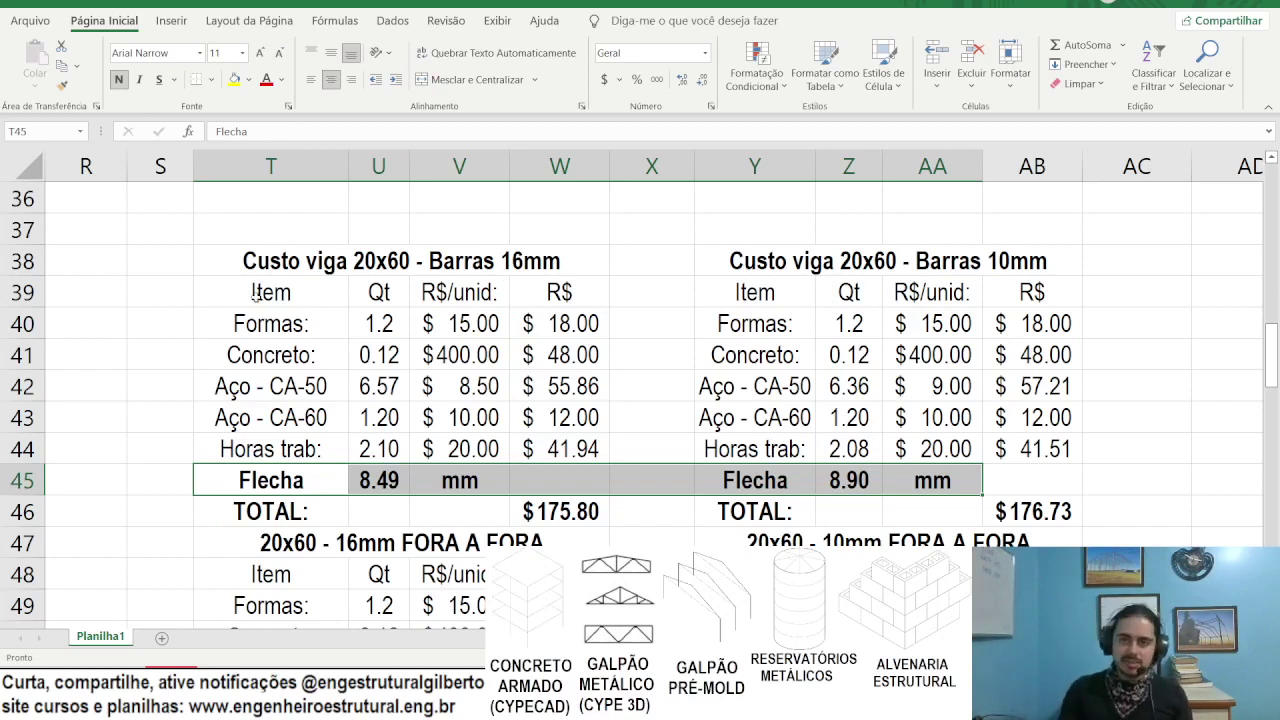
# Step: Set bw to 20 in the minimum stirrup reinforcement calculation
pyautogui.scroll(3, 256, 292)
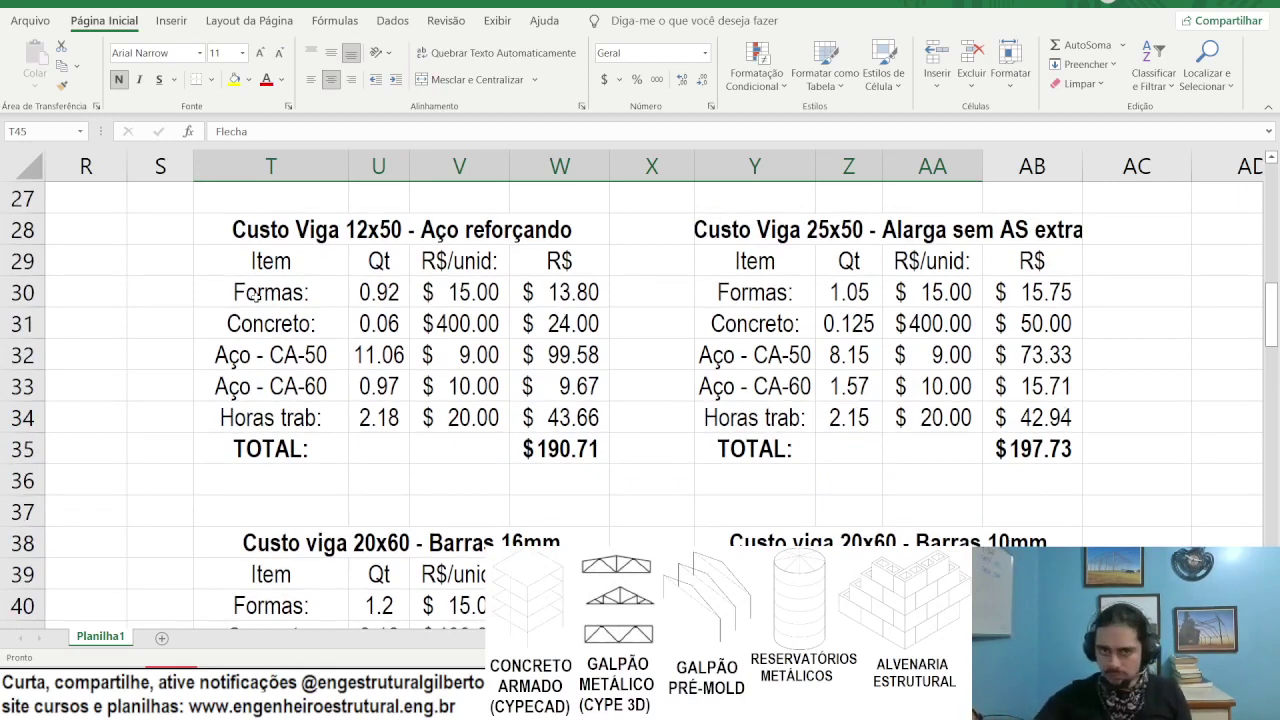
pyautogui.scroll(5, 256, 292)
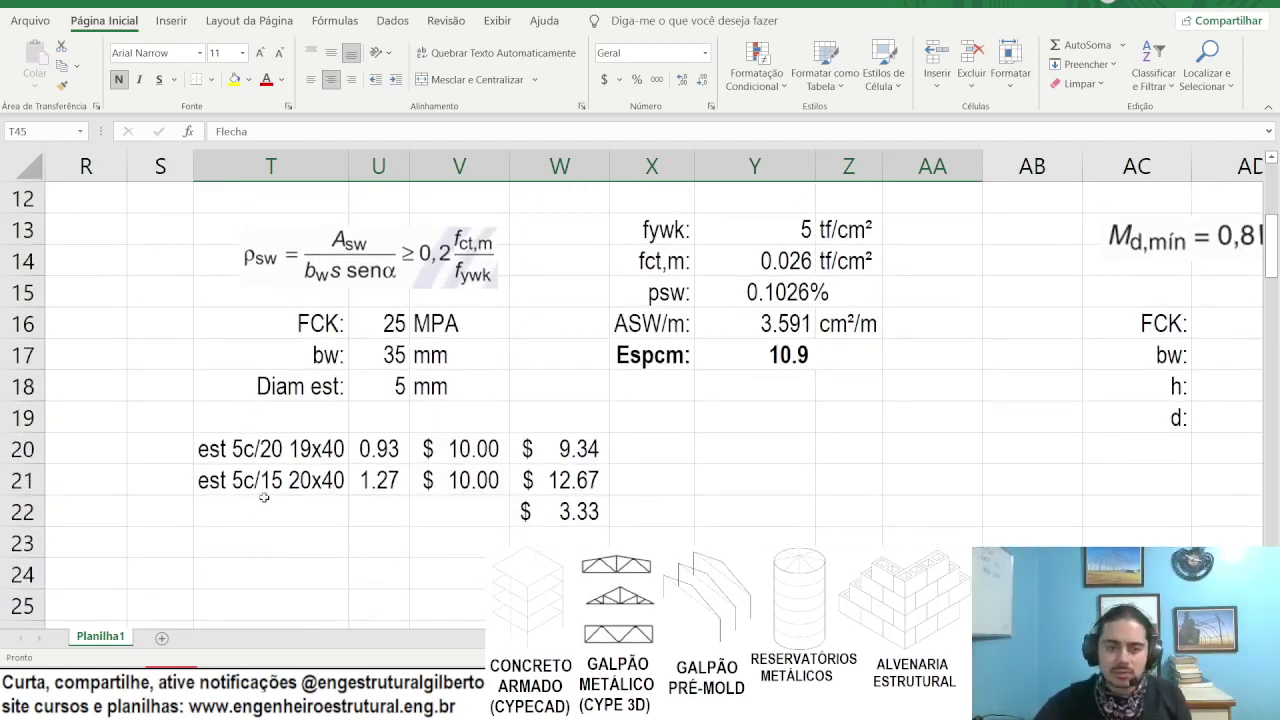
pyautogui.moveTo(264, 507); pyautogui.dragTo(848, 232)
pyautogui.click(685, 292)
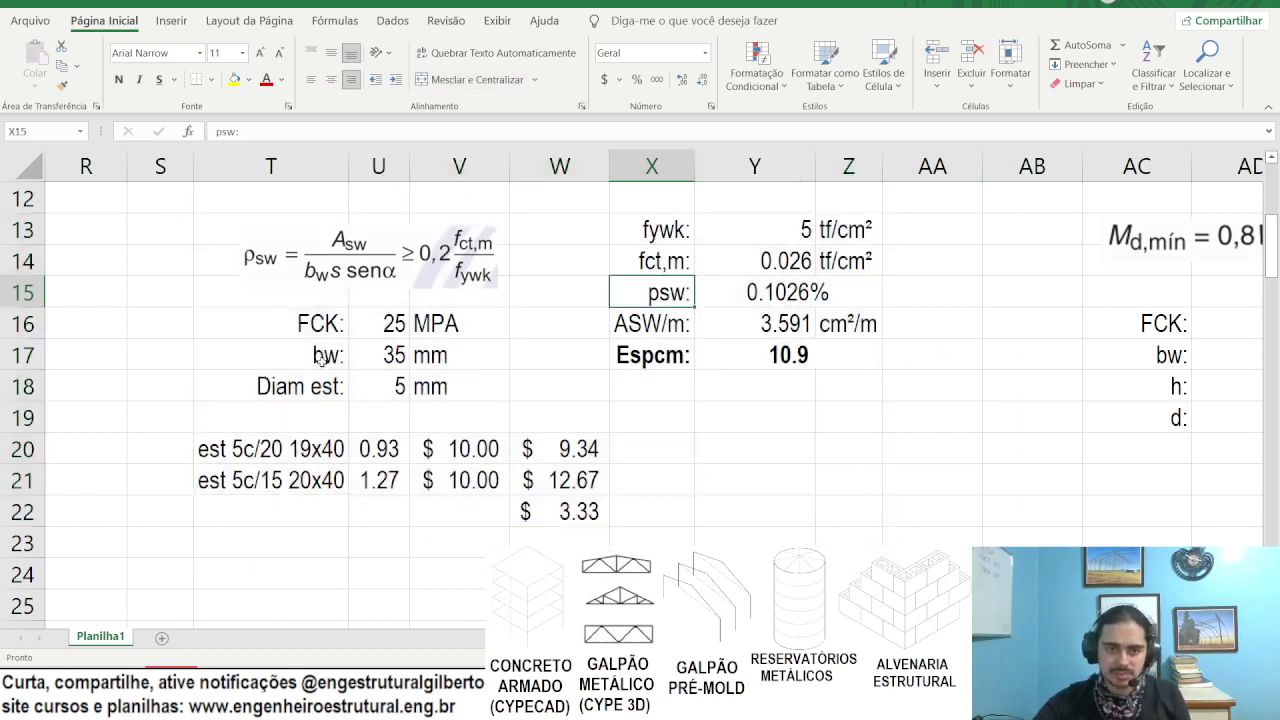
pyautogui.click(372, 355)
pyautogui.write('20')
pyautogui.press('Return')
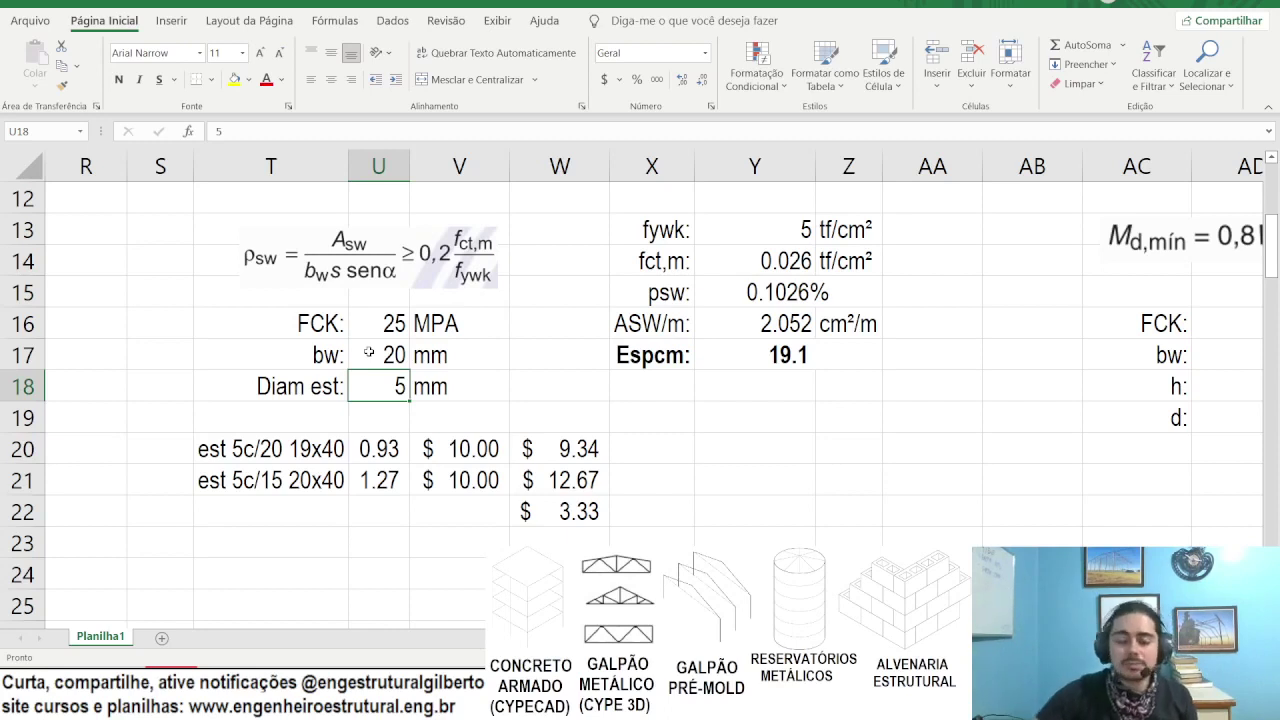
# Step: Reduce bw in the minimum stirrup reinforcement calculation to 19
pyautogui.click(369, 352)
pyautogui.write('19')
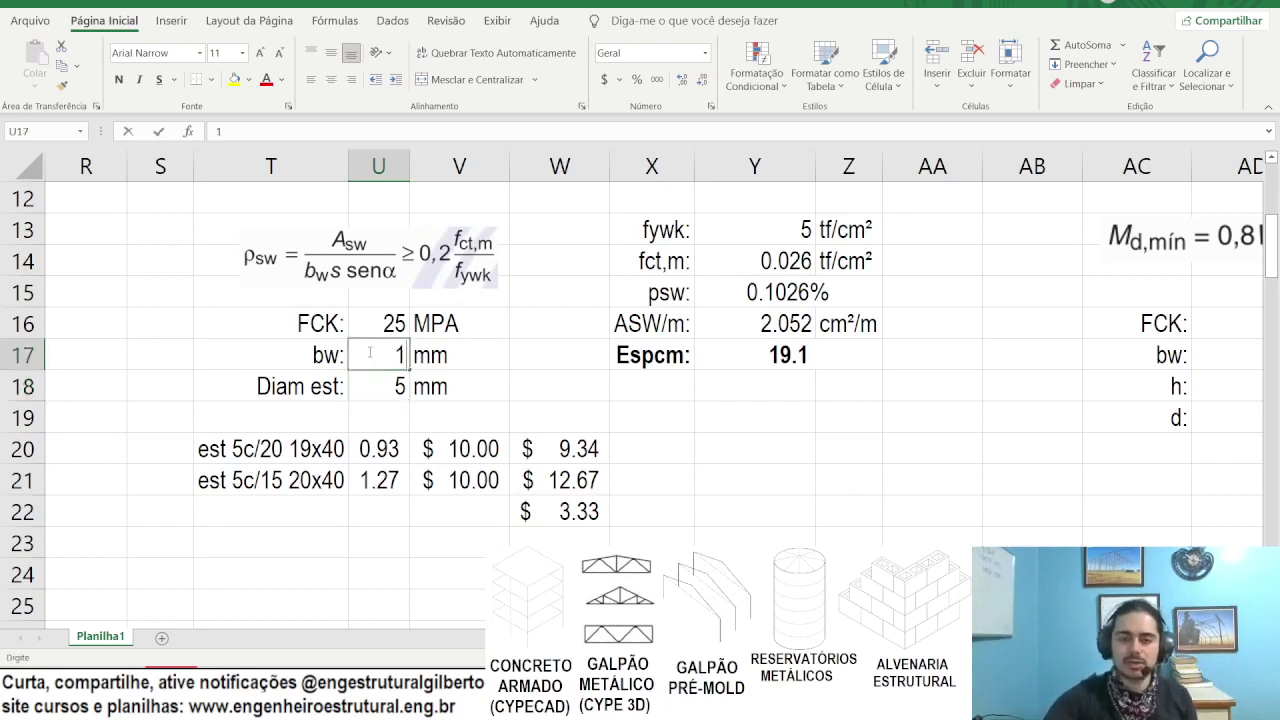
pyautogui.press('Return')
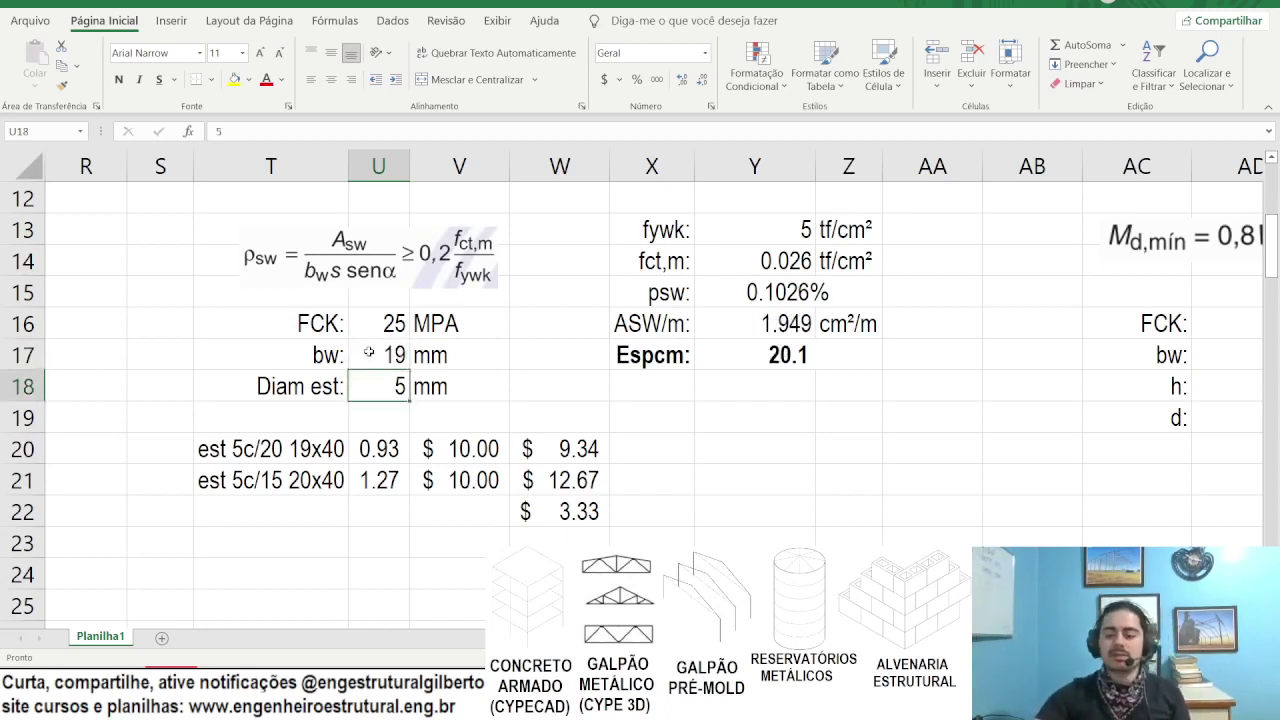
# Step: Set FCK to 30 MPa and bw to 20 in the minimum stirrup reinforcement calculation
pyautogui.press('Up')
pyautogui.press('Up')
pyautogui.write('30')
pyautogui.press('Return')
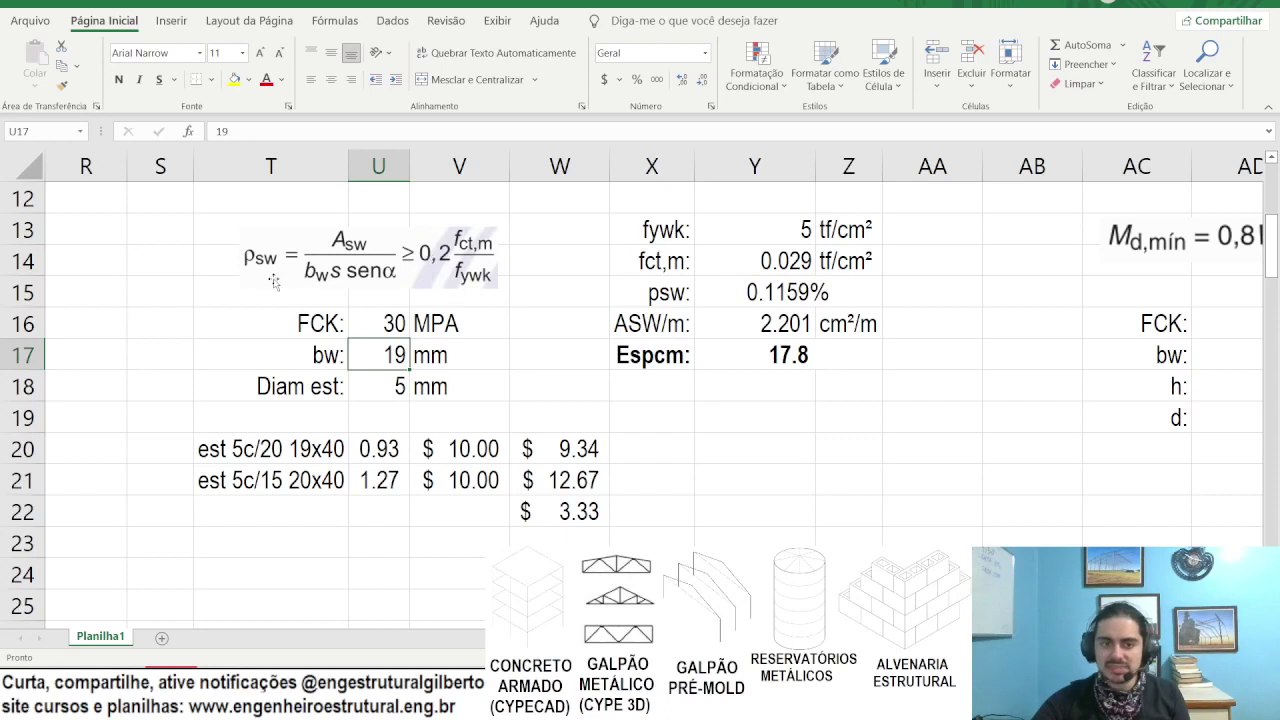
pyautogui.write('20')
pyautogui.press('Return')
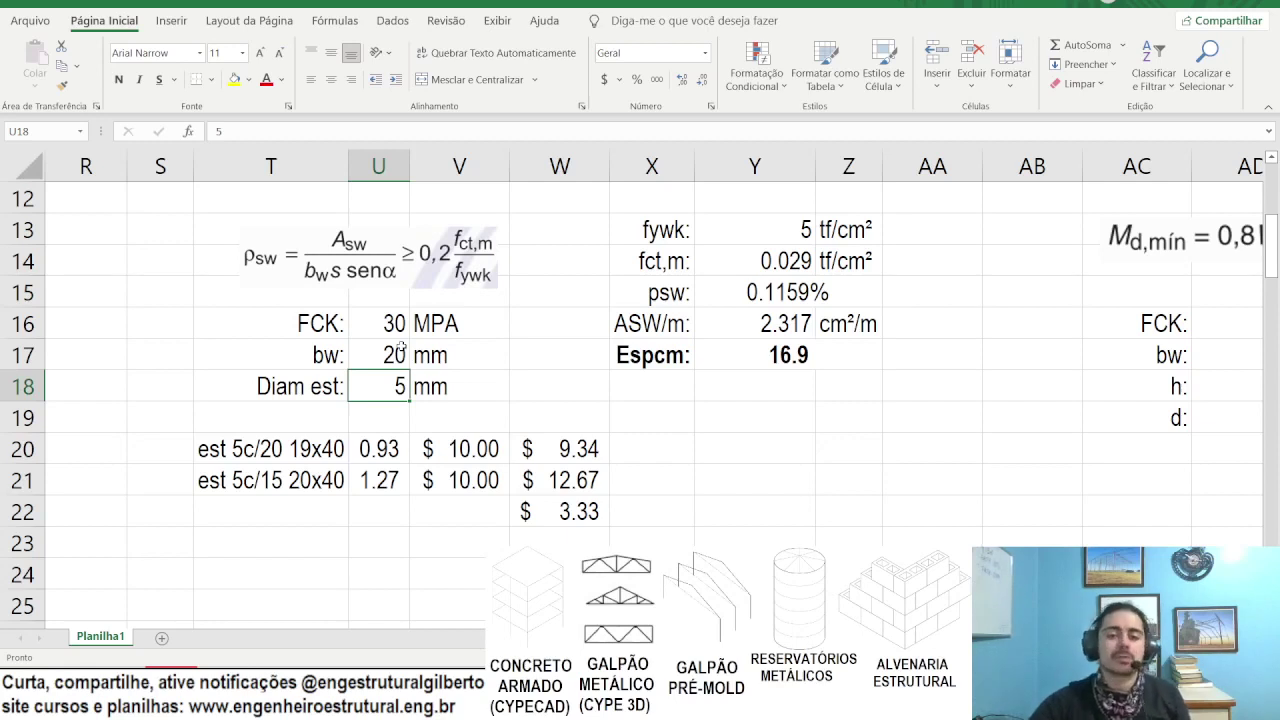
# Step: Examine the minimum flexural reinforcement calculation, consult Tabela 17.3 of minimum rates in the ABNT standard PDF, and return to the spreadsheet
pyautogui.scroll(1, 700, 400)
pyautogui.hscroll(4, 700, 400)
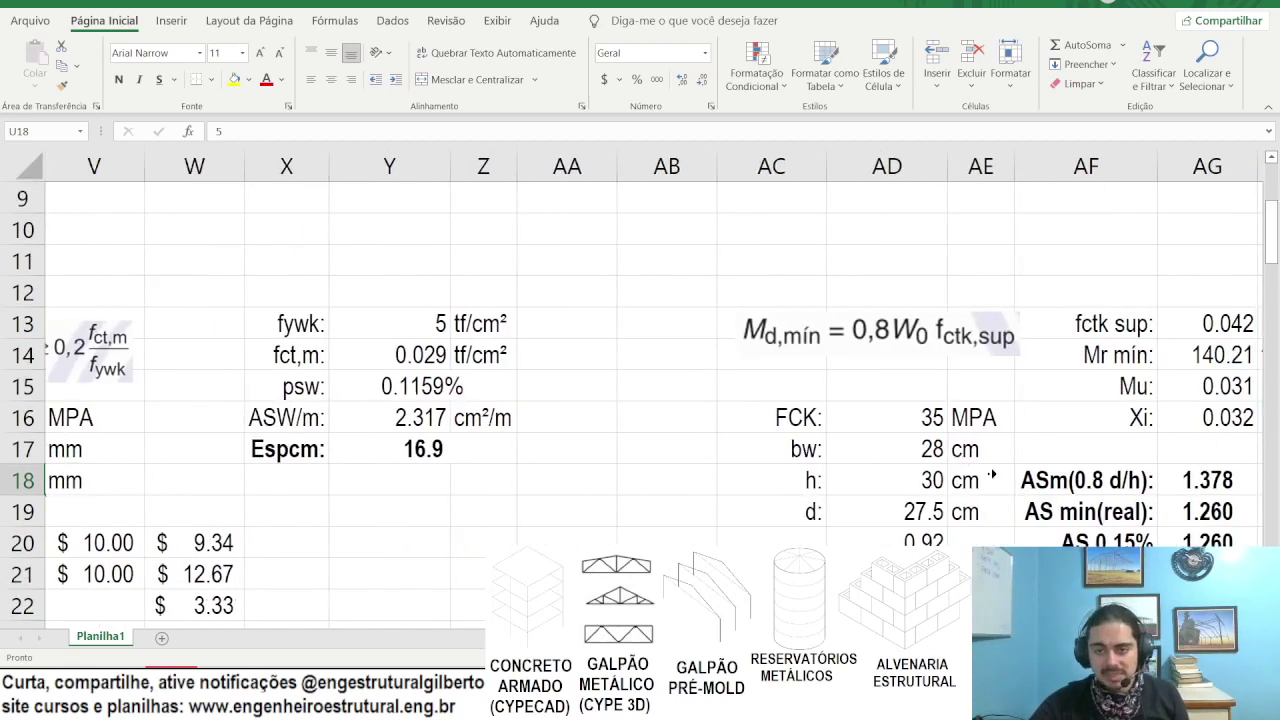
pyautogui.hscroll(2, 992, 480)
pyautogui.scroll(-1, 913, 508)
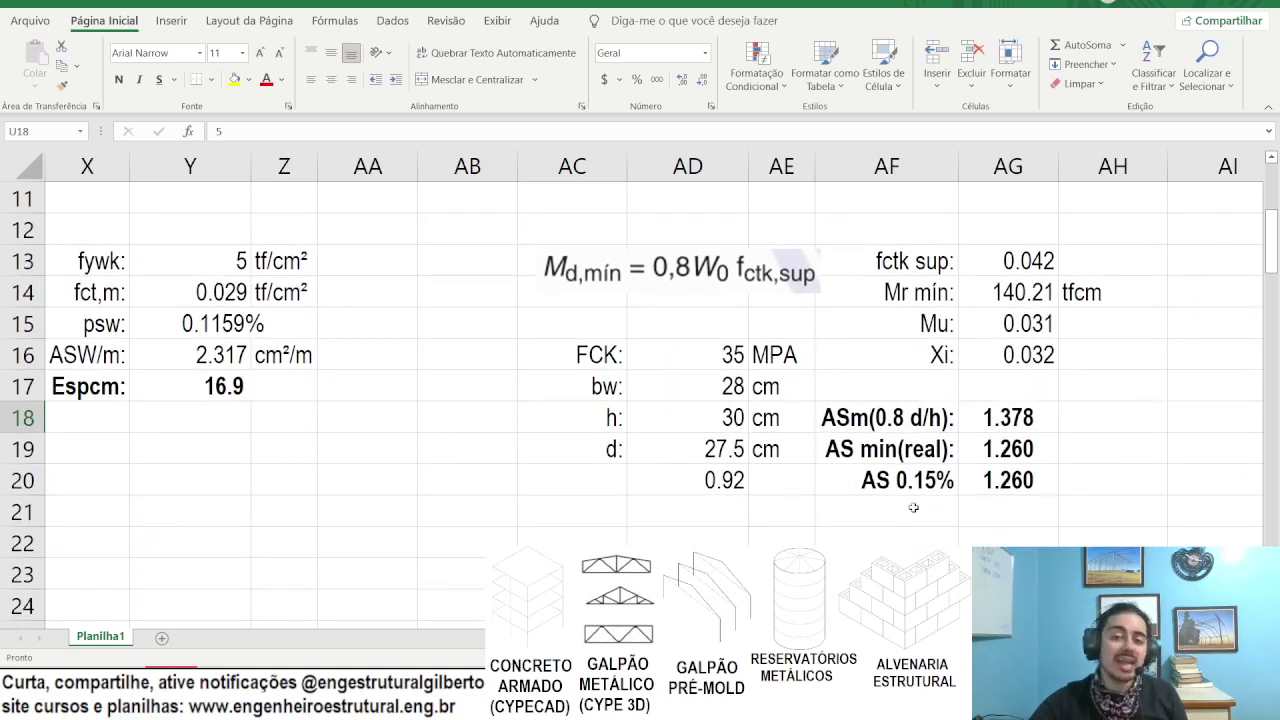
pyautogui.hotkey('alt', 'Tab')
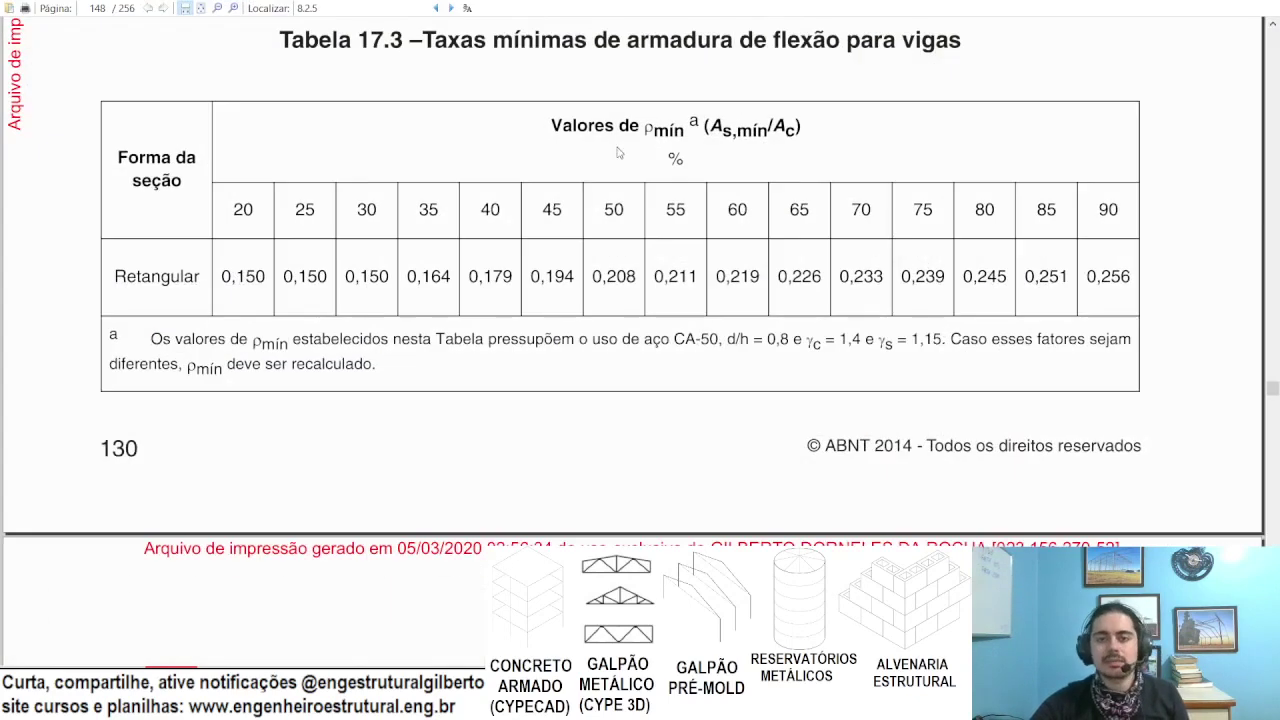
pyautogui.scroll(1, 527, 113)
pyautogui.scroll(-1, 527, 113)
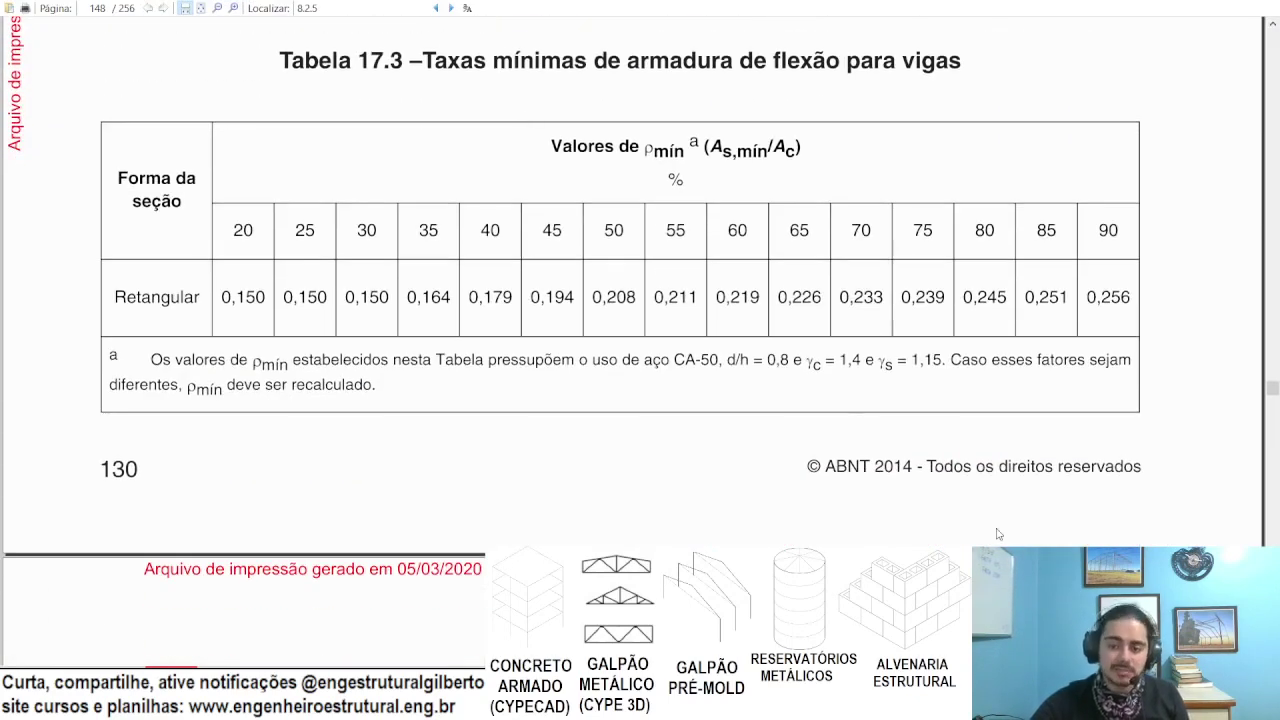
pyautogui.hotkey('alt', 'Tab')
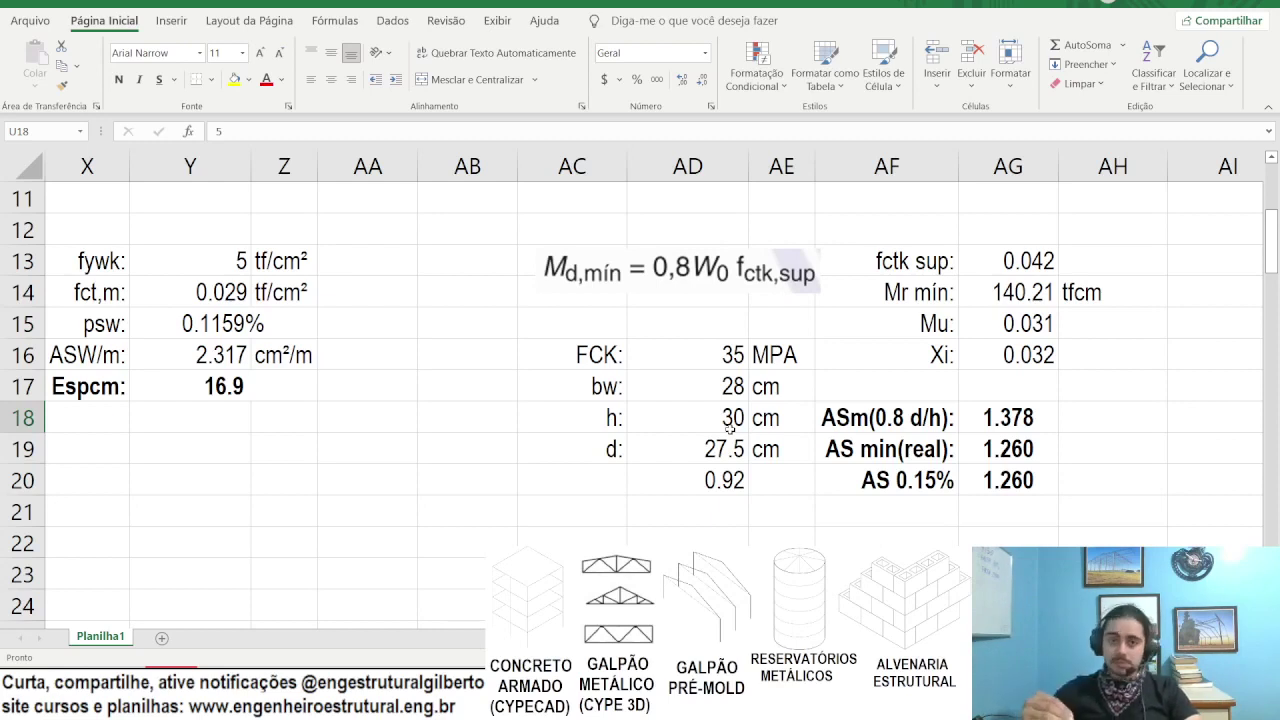
# Step: Review the cost tables of the 20x70 and 20x60 beams
pyautogui.scroll(4, 730, 428)
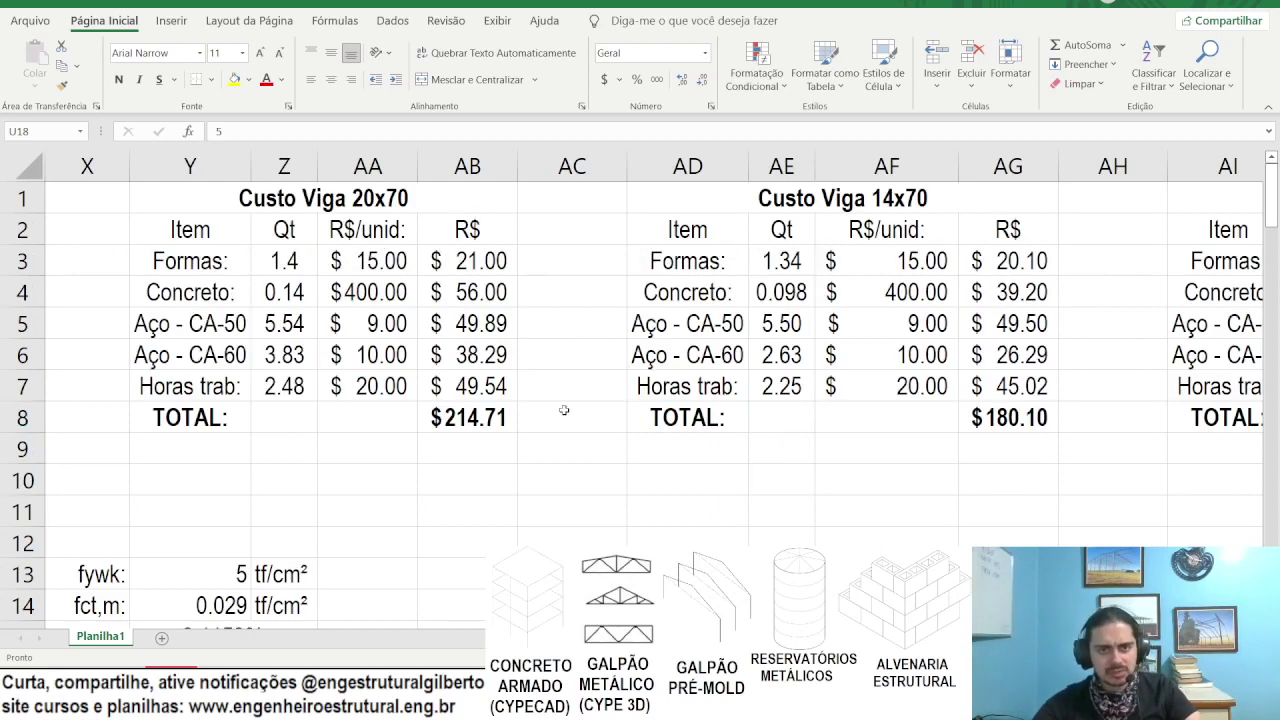
pyautogui.hscroll(-3, 563, 417)
pyautogui.hscroll(-1, 362, 353)
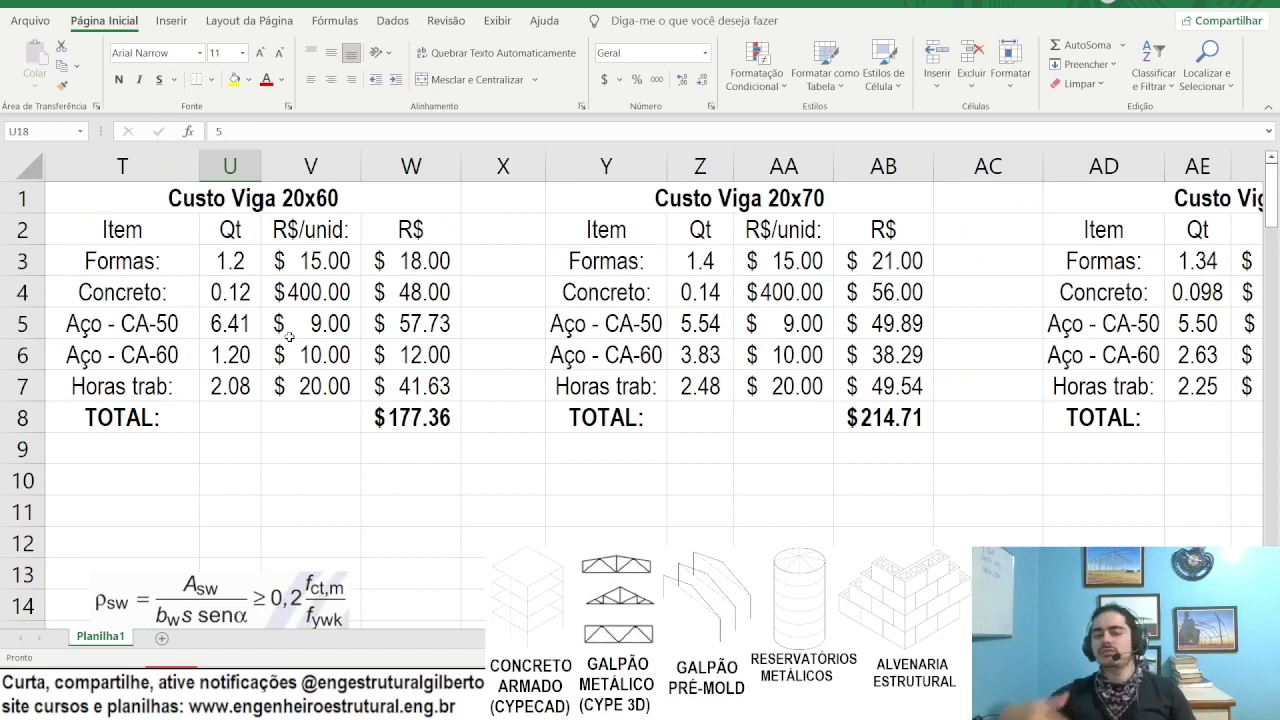